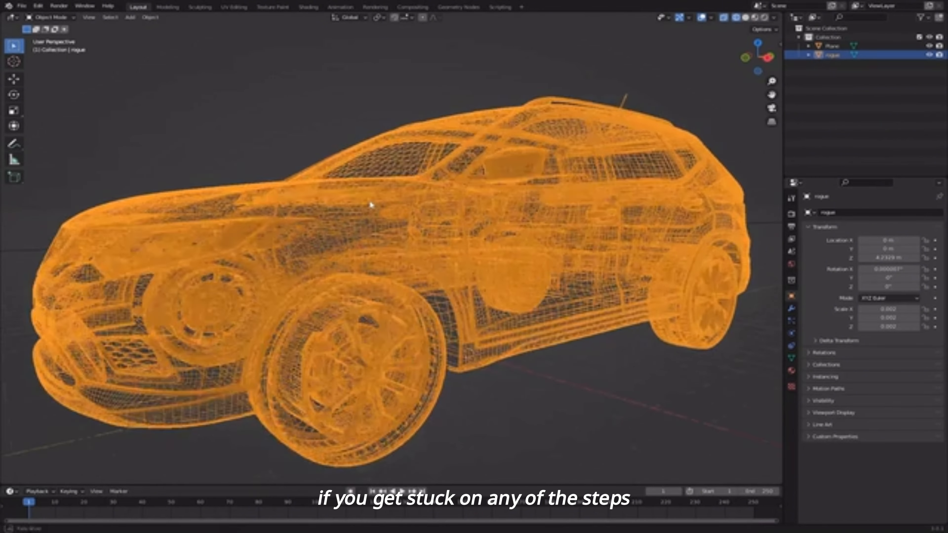
- Switch the car to solid shading, orbit to a side-on view, and deselect it
{"action": "scroll", "coordinate": [506, 194], "scroll_direction": "up", "scroll_amount": 5}
{"action": "scroll", "coordinate": [440, 224], "scroll_direction": "down", "scroll_amount": 6}
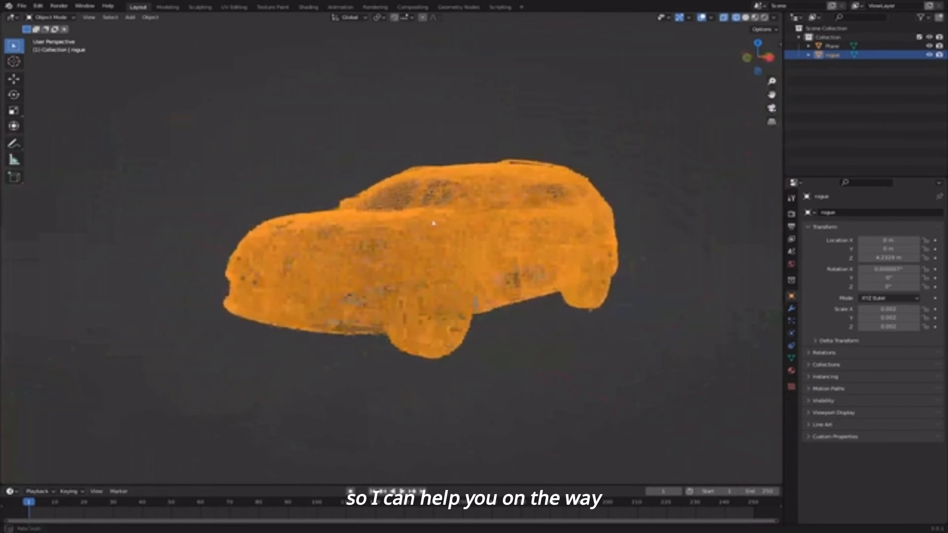
{"action": "scroll", "coordinate": [440, 224], "scroll_direction": "up", "scroll_amount": 2}
{"action": "key", "text": "z"}
{"action": "left_click", "coordinate": [514, 213]}
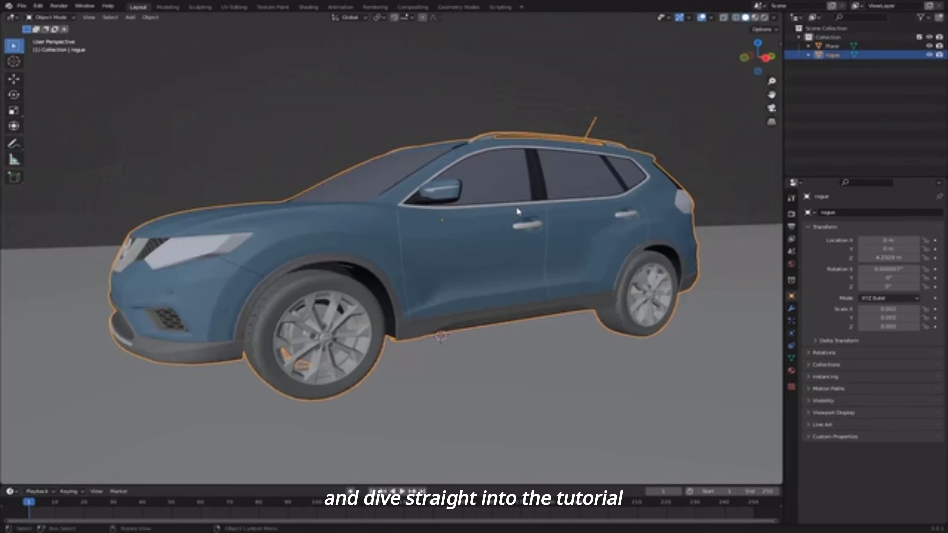
{"action": "middle_click_drag", "start_coordinate": [516, 206], "coordinate": [510, 174]}
{"action": "left_click", "coordinate": [340, 112]}
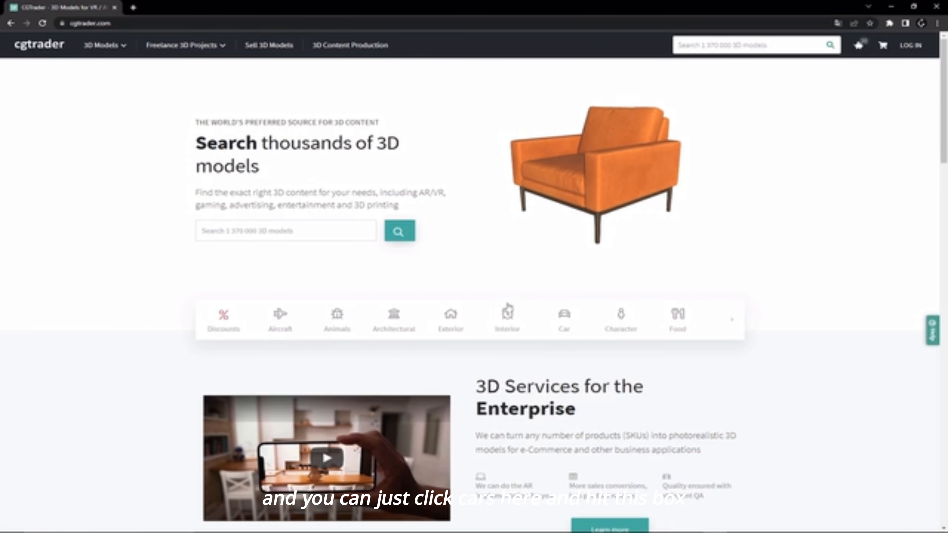
- Open CGTrader's Car category, apply the Free filter, and scroll through the free car models
{"action": "left_click", "coordinate": [558, 322]}
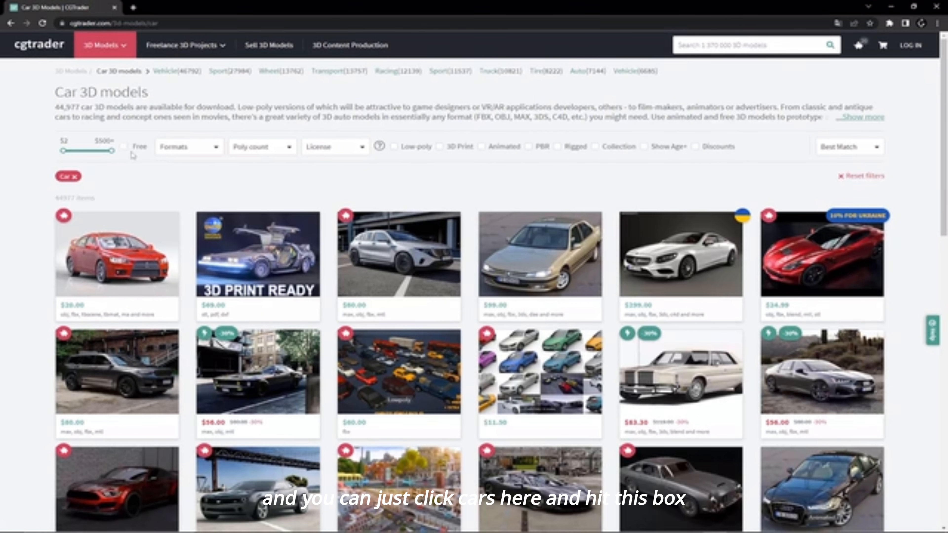
{"action": "left_click", "coordinate": [124, 147]}
{"action": "scroll", "coordinate": [467, 250], "scroll_direction": "down", "scroll_amount": 1}
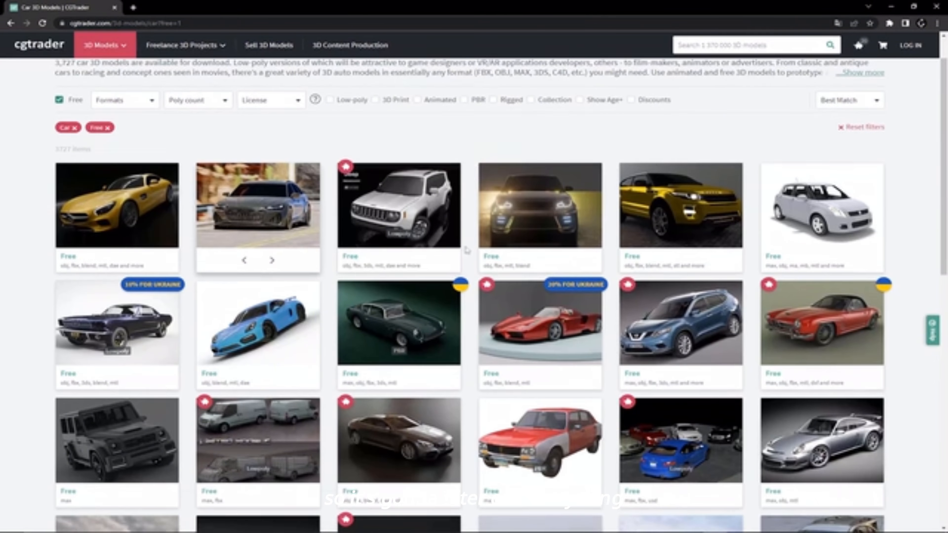
{"action": "scroll", "coordinate": [559, 246], "scroll_direction": "down", "scroll_amount": 3}
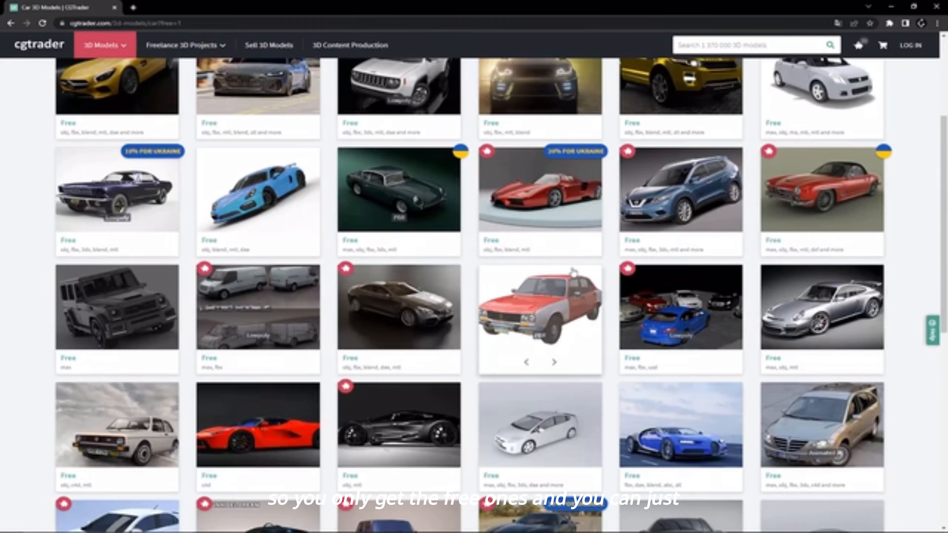
{"action": "scroll", "coordinate": [540, 257], "scroll_direction": "down", "scroll_amount": 9}
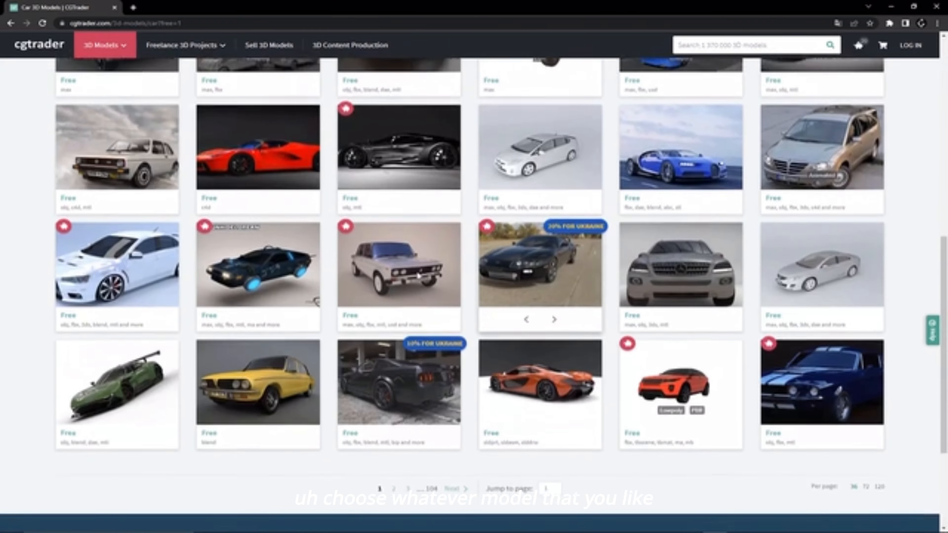
{"action": "scroll", "coordinate": [538, 298], "scroll_direction": "up", "scroll_amount": 7}
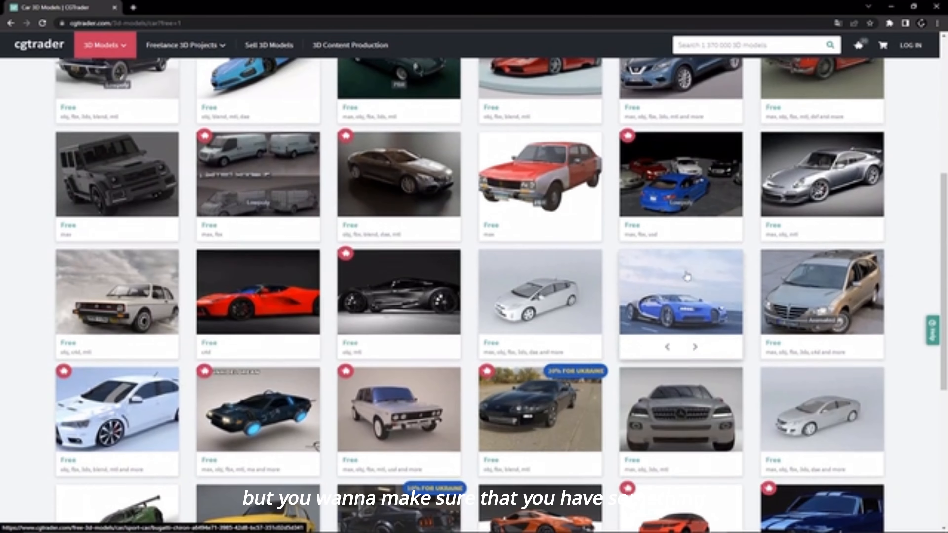
{"action": "scroll", "coordinate": [682, 276], "scroll_direction": "up", "scroll_amount": 4}
{"action": "scroll", "coordinate": [657, 243], "scroll_direction": "up", "scroll_amount": 2}
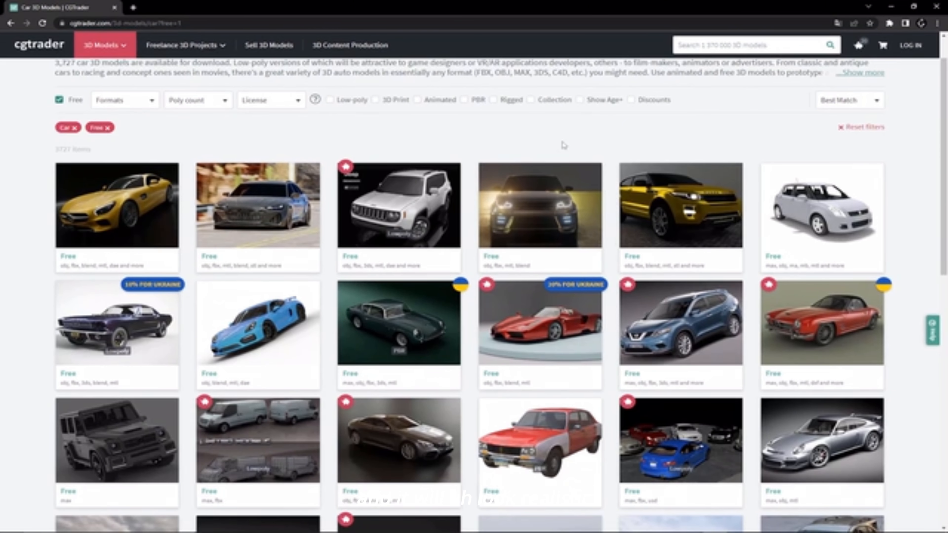
{"action": "scroll", "coordinate": [563, 145], "scroll_direction": "up", "scroll_amount": 1}
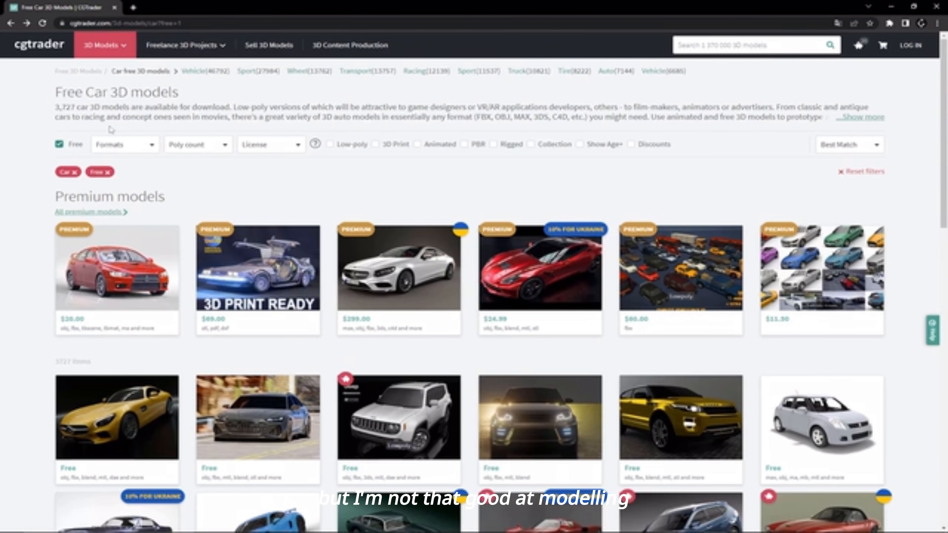
{"action": "scroll", "coordinate": [470, 266], "scroll_direction": "down", "scroll_amount": 4}
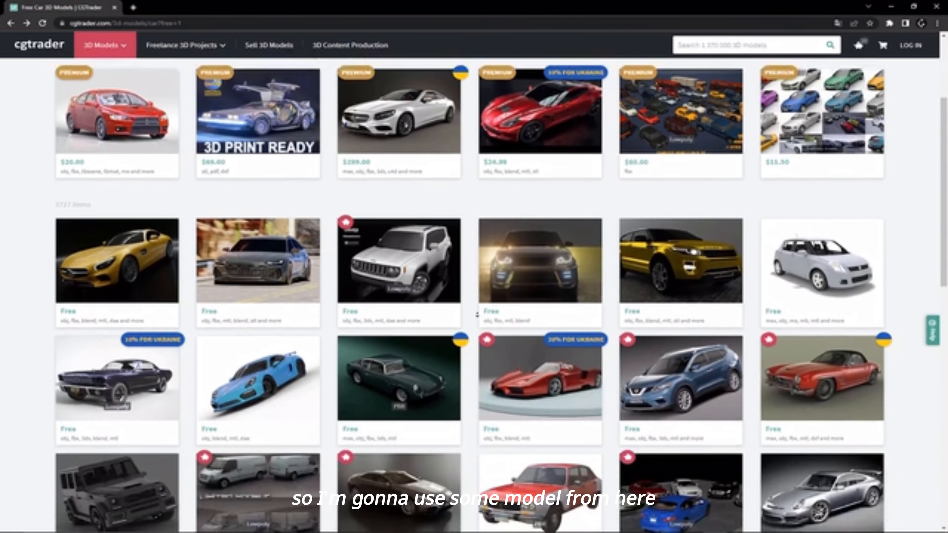
{"action": "scroll", "coordinate": [476, 315], "scroll_direction": "down", "scroll_amount": 4}
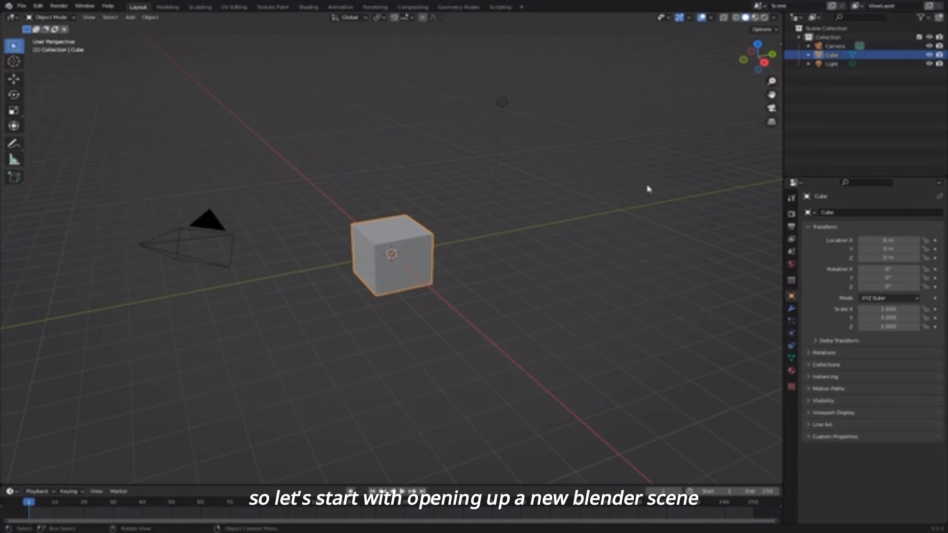
- Delete the default cube, camera and light from the scene
{"action": "left_click_drag", "start_coordinate": [654, 178], "coordinate": [256, 340]}
{"action": "key", "text": "a"}
{"action": "key", "text": "Delete"}
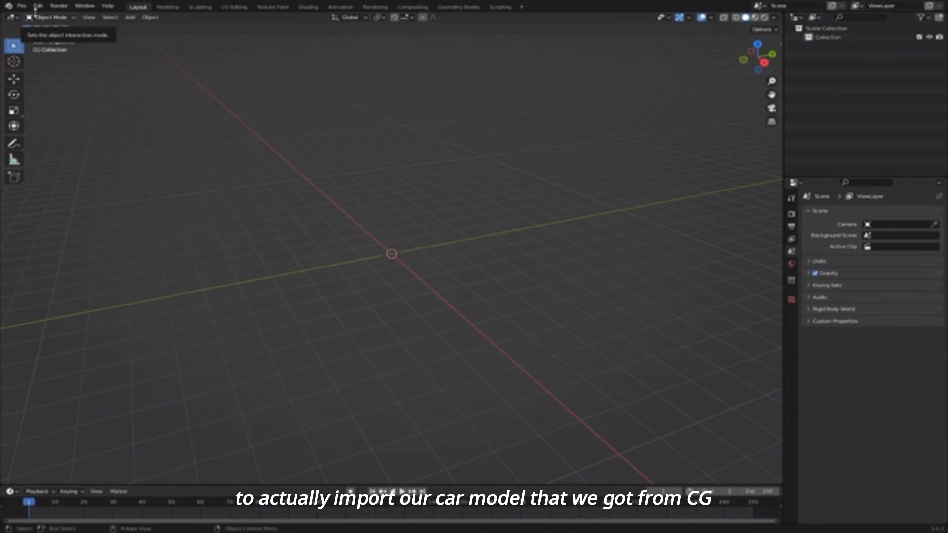
- Import rogue.obj from the Nissan_Rogue_2014_obj folder as a Wavefront OBJ
{"action": "left_click", "coordinate": [22, 6]}
{"action": "mouse_move", "coordinate": [56, 125]}
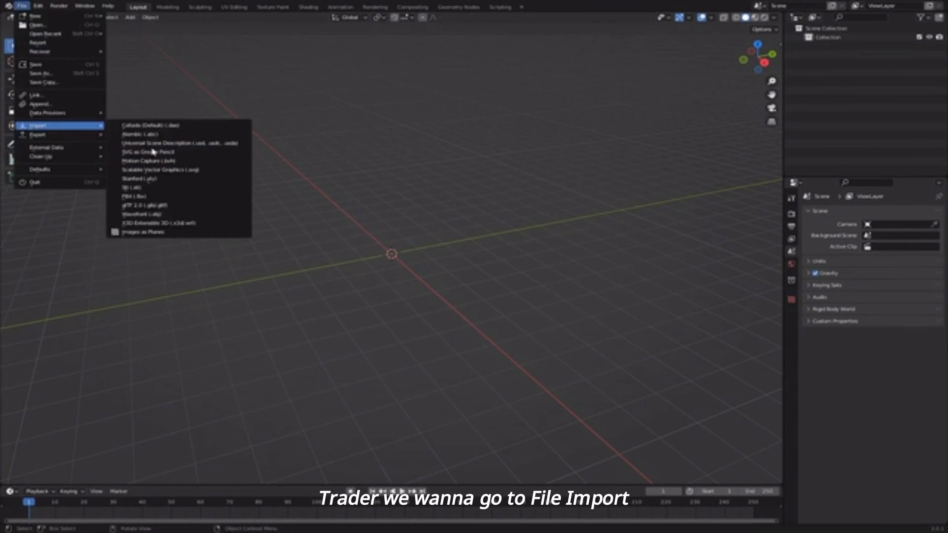
{"action": "left_click", "coordinate": [171, 214]}
{"action": "double_click", "coordinate": [519, 193]}
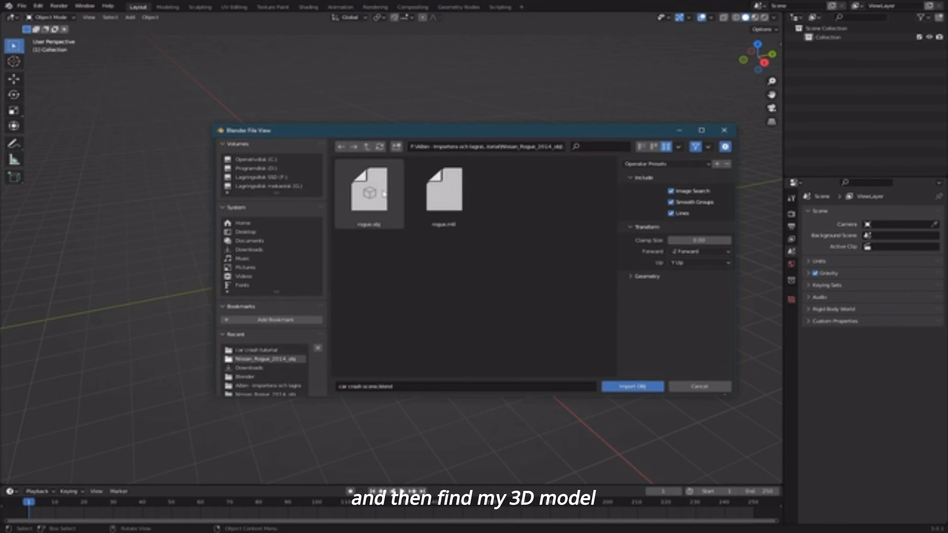
{"action": "double_click", "coordinate": [384, 192]}
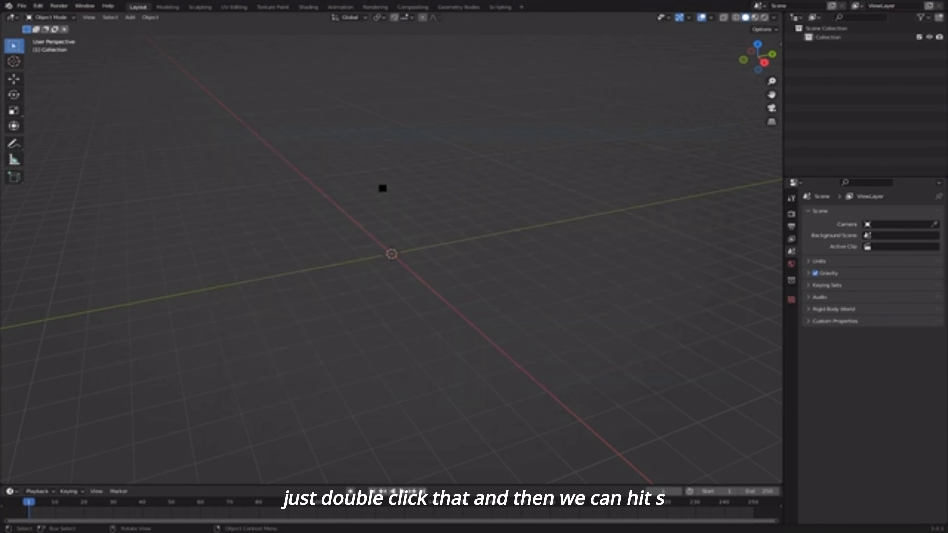
- Scale the car down, rotate it 90 degrees upright, and move it vertically
{"action": "key", "text": "s"}
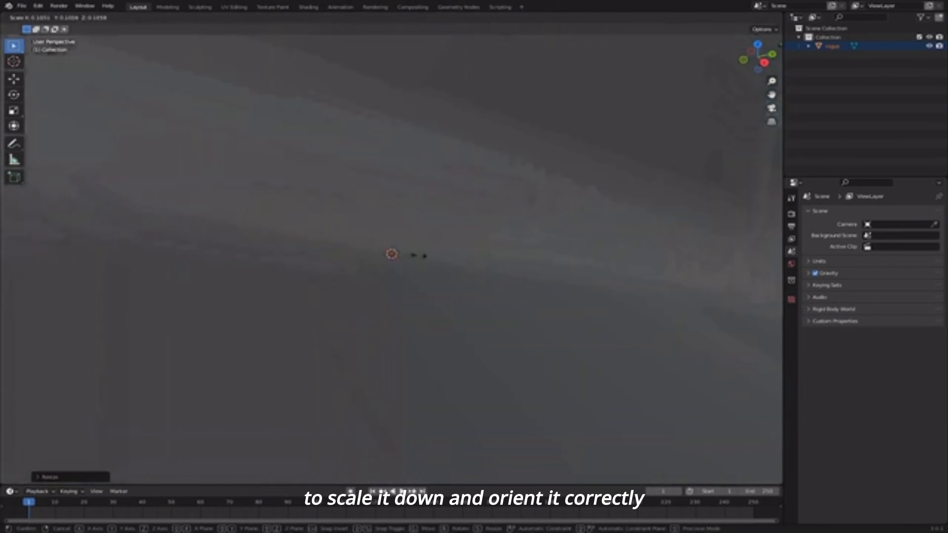
{"action": "left_click", "coordinate": [465, 244]}
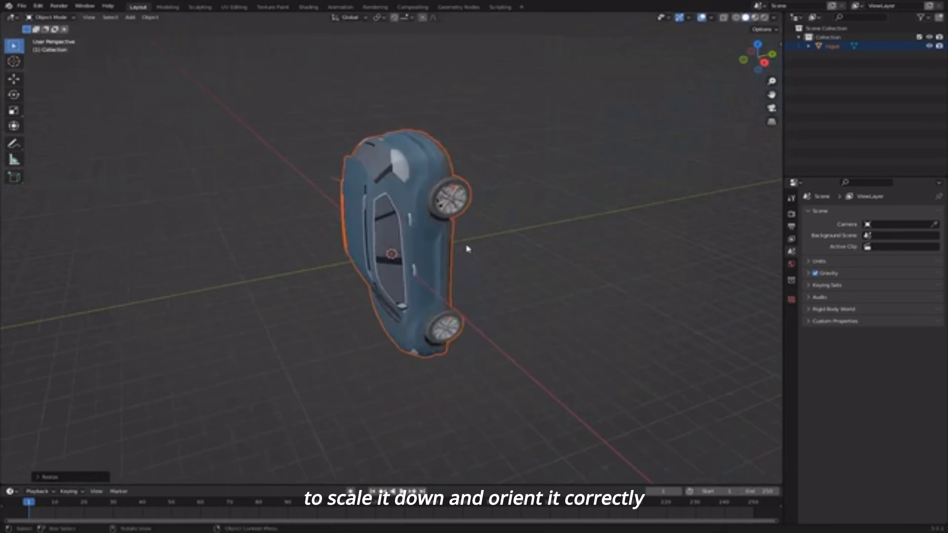
{"action": "scroll", "coordinate": [450, 218], "scroll_direction": "down", "scroll_amount": 3}
{"action": "key", "text": "KP_3"}
{"action": "type", "text": "r90"}
{"action": "key", "text": "Return"}
{"action": "scroll", "coordinate": [485, 209], "scroll_direction": "up", "scroll_amount": 4}
{"action": "key", "text": "g"}
{"action": "key", "text": "z"}
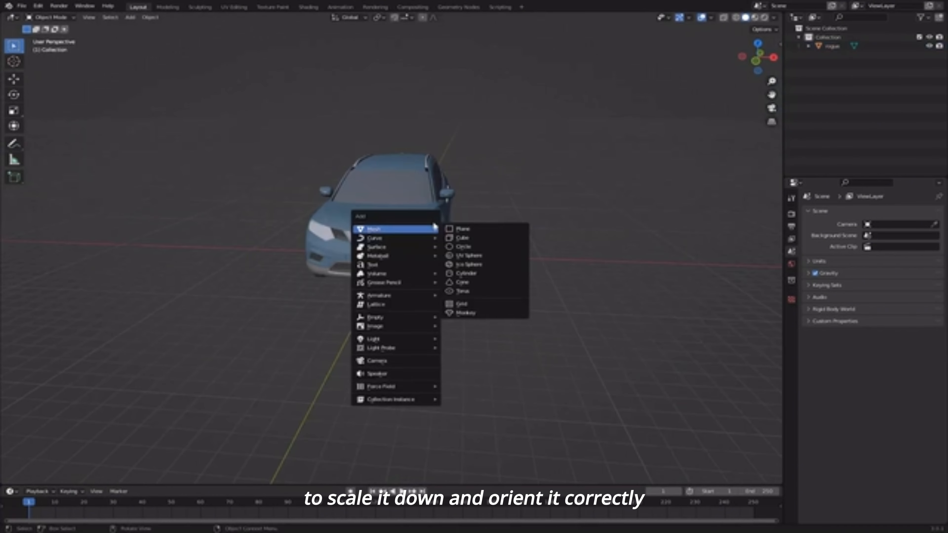
- Add a ground plane under the car and enlarge it to scale 41.576
{"action": "left_click", "coordinate": [463, 228]}
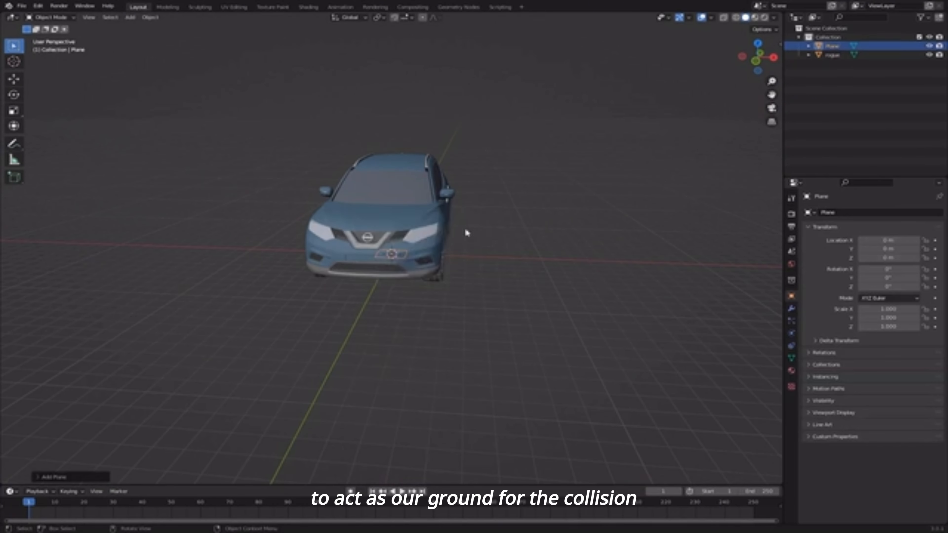
{"action": "middle_click_drag", "start_coordinate": [465, 231], "coordinate": [458, 299]}
{"action": "key", "text": "s"}
{"action": "left_click", "coordinate": [87, 217]}
{"action": "scroll", "coordinate": [313, 230], "scroll_direction": "down", "scroll_amount": 5}
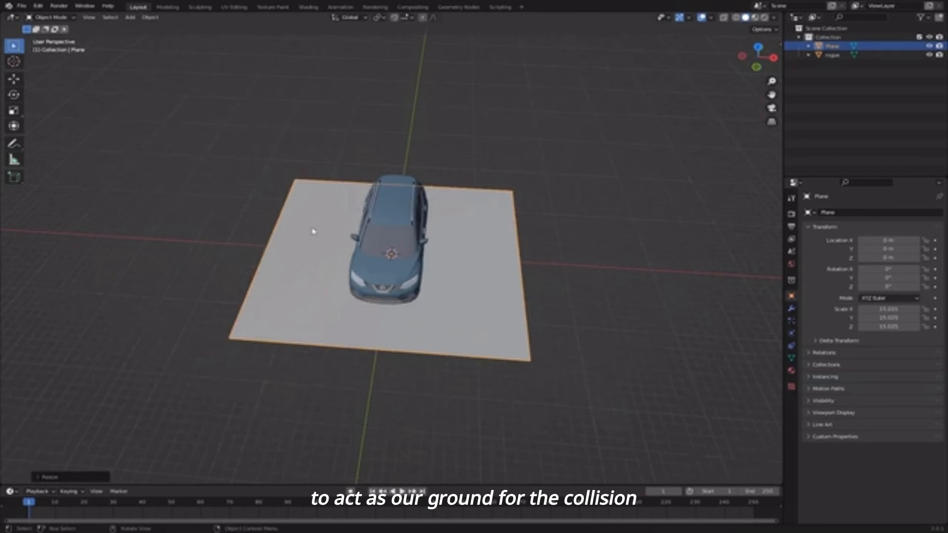
{"action": "middle_click_drag", "start_coordinate": [313, 231], "coordinate": [318, 238]}
{"action": "key", "text": "s"}
{"action": "left_click", "coordinate": [687, 261]}
{"action": "scroll", "coordinate": [701, 269], "scroll_direction": "down", "scroll_amount": 2}
{"action": "middle_click_drag", "start_coordinate": [703, 270], "coordinate": [483, 271]}
- Stretch the ground plane along Y, then enlarge it uniformly once more
{"action": "key", "text": "s"}
{"action": "key", "text": "y"}
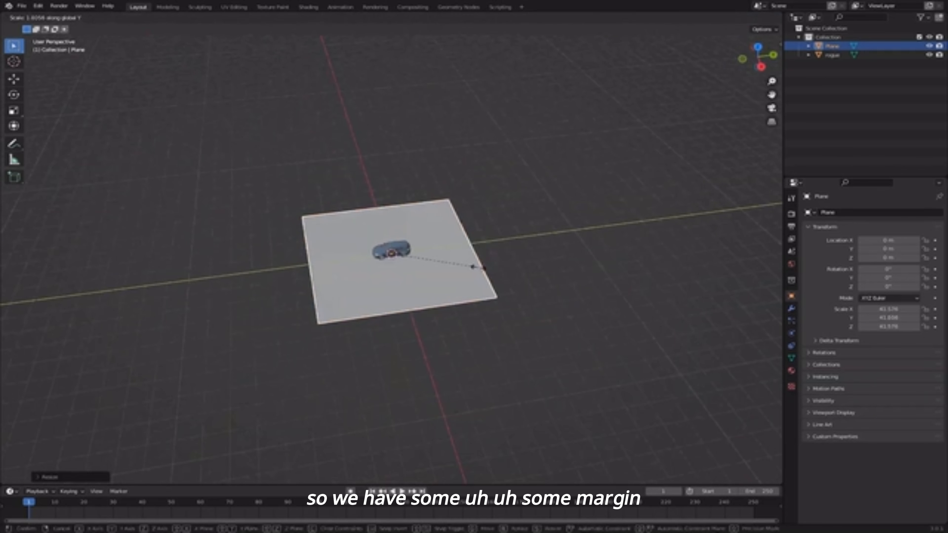
{"action": "left_click", "coordinate": [726, 231]}
{"action": "key", "text": "s"}
{"action": "left_click", "coordinate": [555, 232]}
{"action": "scroll", "coordinate": [554, 233], "scroll_direction": "down", "scroll_amount": 3}
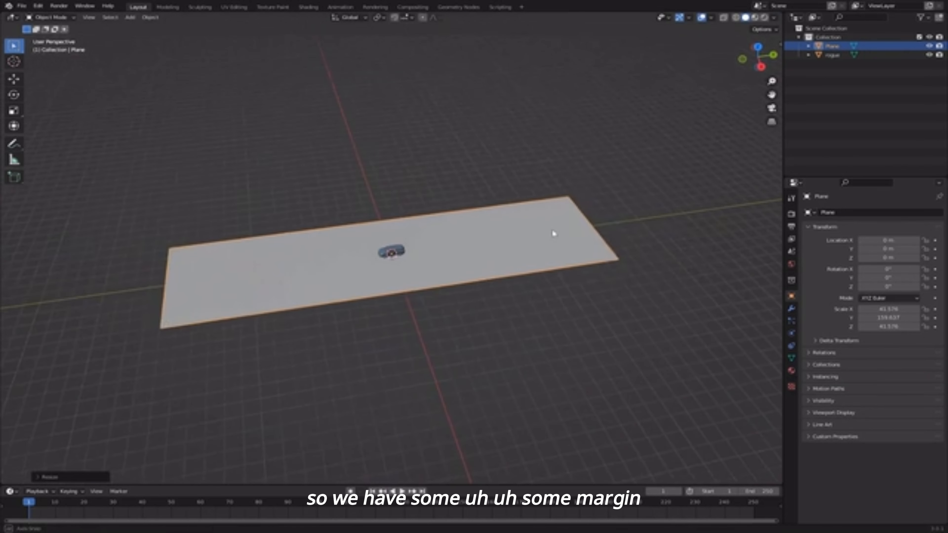
{"action": "scroll", "coordinate": [552, 234], "scroll_direction": "up", "scroll_amount": 3}
{"action": "middle_click_drag", "start_coordinate": [481, 324], "coordinate": [477, 286]}
- Apply the plane's scale so it reads 1.000, then deselect the car
{"action": "key", "text": "ctrl+a"}
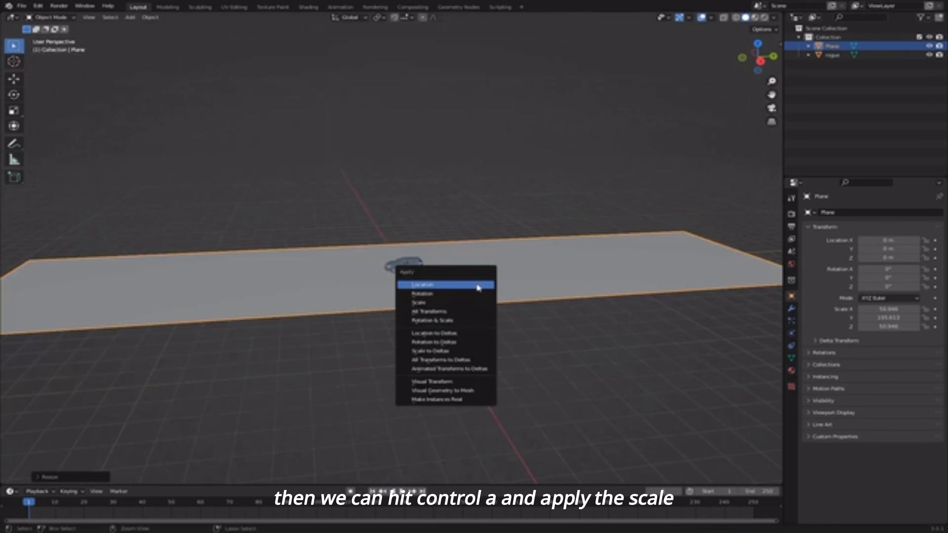
{"action": "left_click", "coordinate": [455, 303]}
{"action": "scroll", "coordinate": [435, 282], "scroll_direction": "up", "scroll_amount": 5}
{"action": "mouse_move", "coordinate": [517, 260]}
{"action": "middle_mouse_down"}
{"action": "mouse_move", "coordinate": [515, 240]}
{"action": "mouse_move", "coordinate": [452, 209]}
{"action": "mouse_move", "coordinate": [476, 214]}
{"action": "middle_mouse_up"}
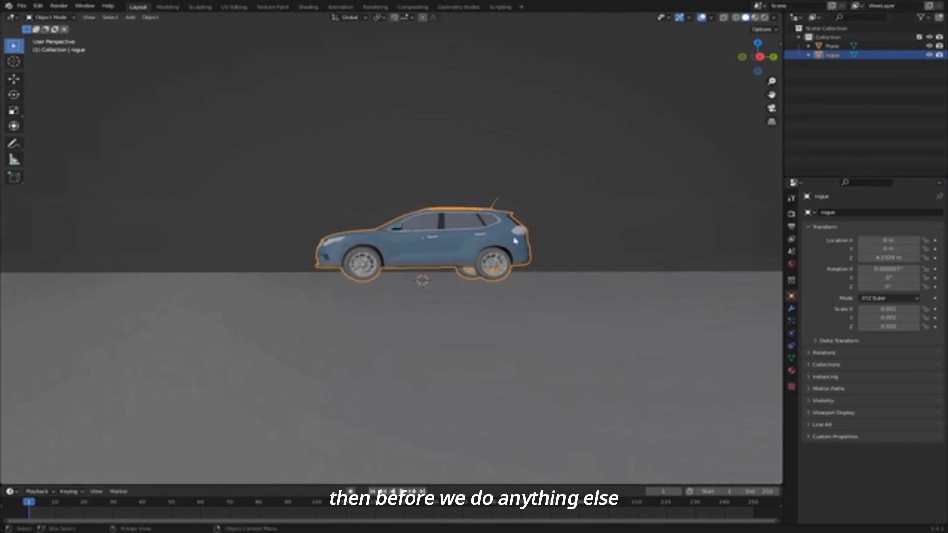
{"action": "left_click", "coordinate": [583, 219]}
{"action": "scroll", "coordinate": [518, 223], "scroll_direction": "up", "scroll_amount": 4}
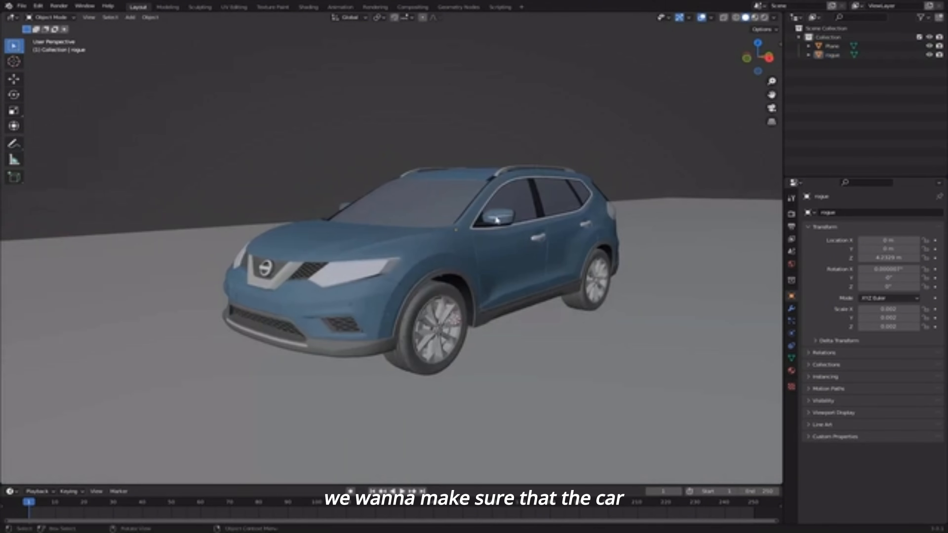
- Inspect the car in wireframe, return to solid shading side-on, and reselect it
{"action": "left_click", "coordinate": [475, 214]}
{"action": "key", "text": "z"}
{"action": "left_click", "coordinate": [377, 209]}
{"action": "scroll", "coordinate": [364, 197], "scroll_direction": "up", "scroll_amount": 5}
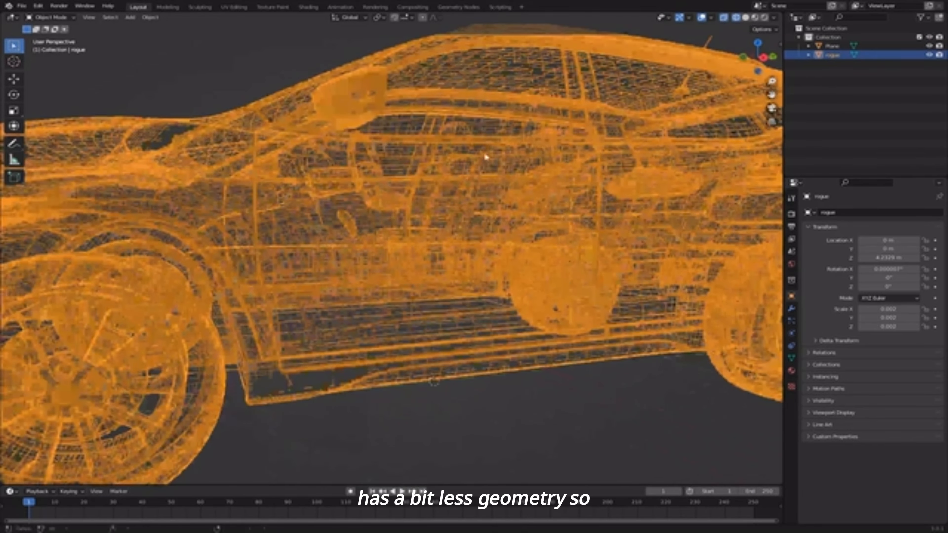
{"action": "scroll", "coordinate": [429, 209], "scroll_direction": "down", "scroll_amount": 7}
{"action": "middle_click_drag", "start_coordinate": [444, 232], "coordinate": [429, 222]}
{"action": "scroll", "coordinate": [440, 220], "scroll_direction": "up", "scroll_amount": 3}
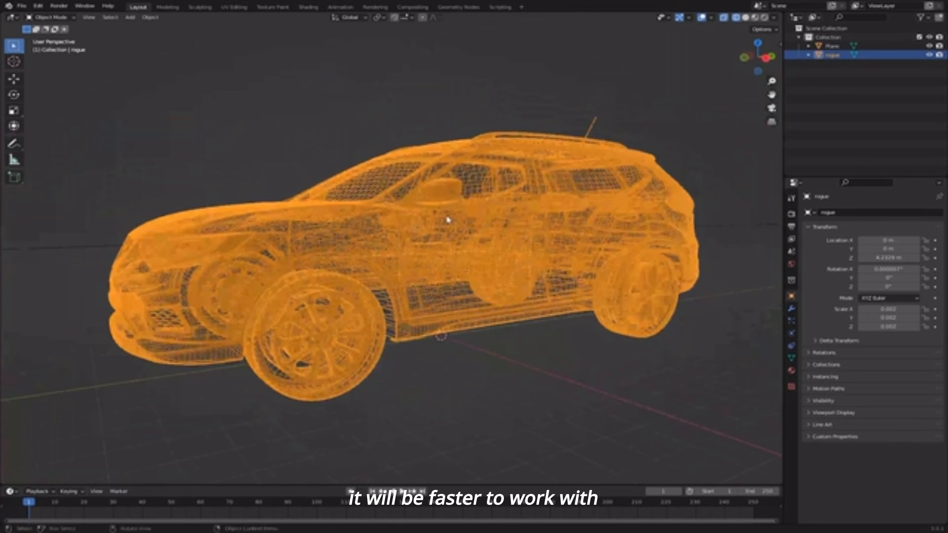
{"action": "key", "text": "z"}
{"action": "left_click", "coordinate": [516, 207]}
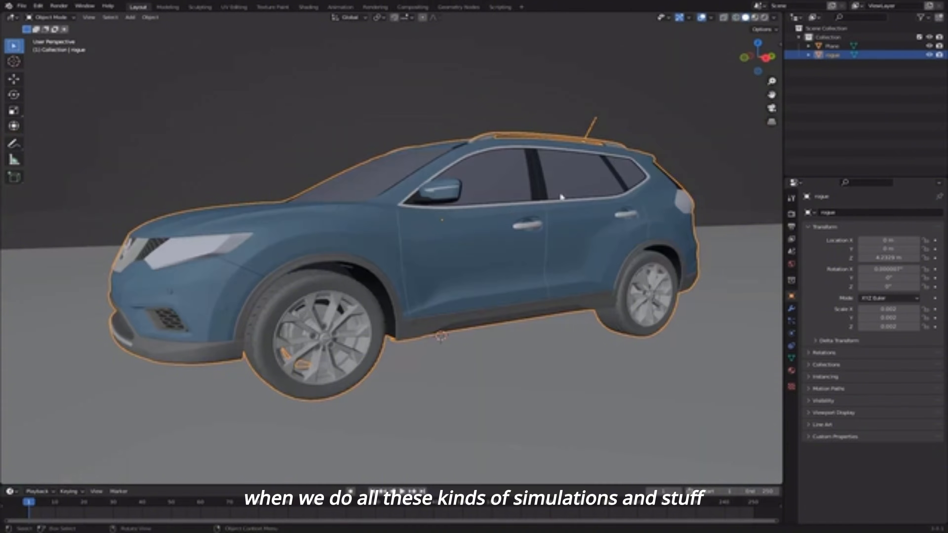
{"action": "middle_click_drag", "start_coordinate": [562, 197], "coordinate": [437, 145]}
{"action": "left_click", "coordinate": [360, 141]}
{"action": "left_click", "coordinate": [562, 227]}
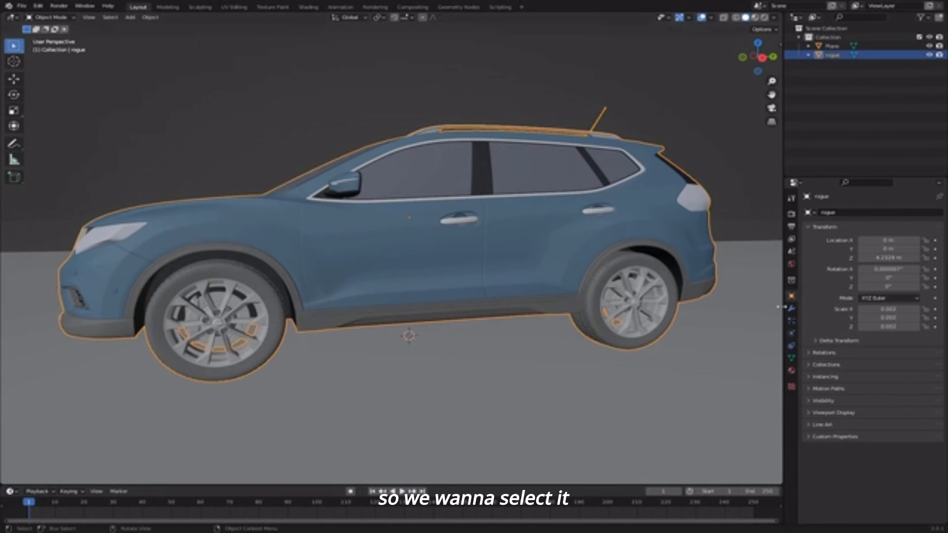
- Add a Decimate modifier to the car with Ratio 0.5
{"action": "left_click", "coordinate": [791, 310]}
{"action": "left_click", "coordinate": [838, 212]}
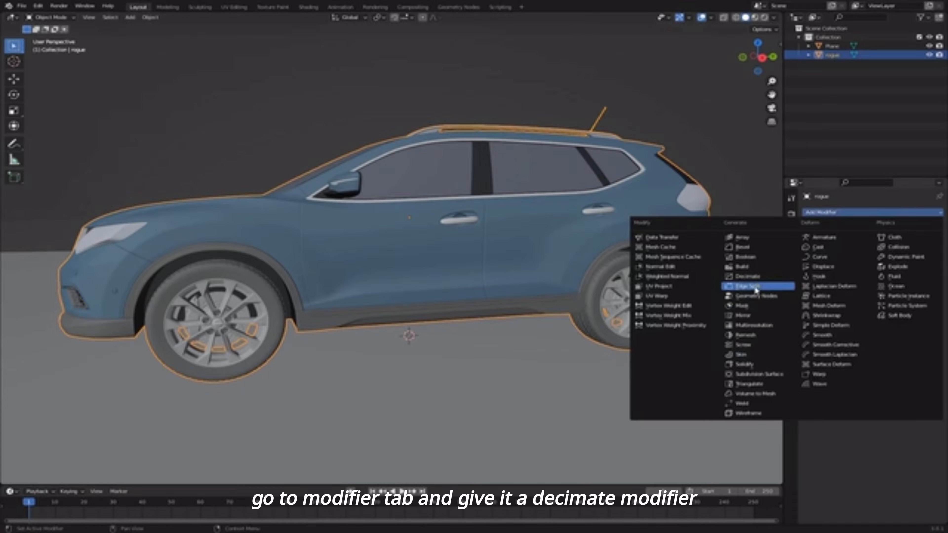
{"action": "left_click", "coordinate": [758, 277]}
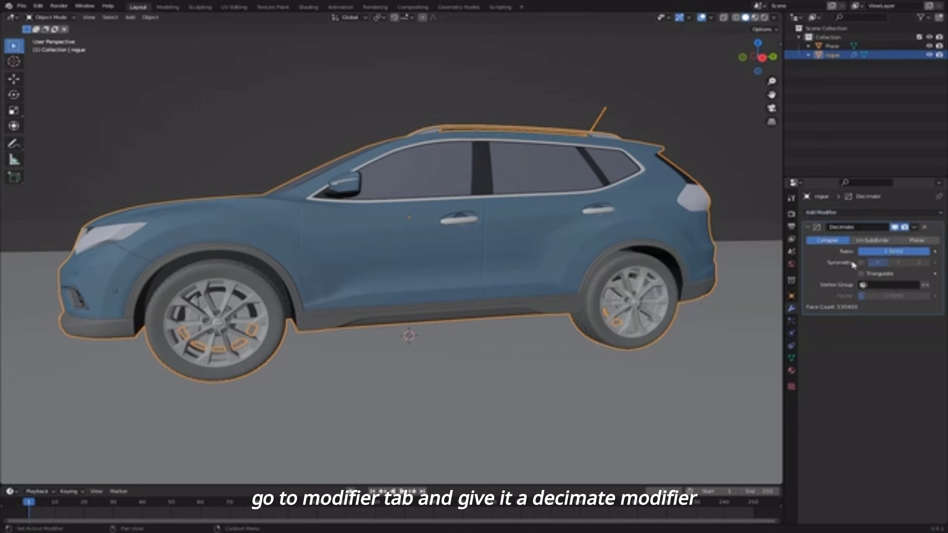
{"action": "left_click", "coordinate": [885, 253]}
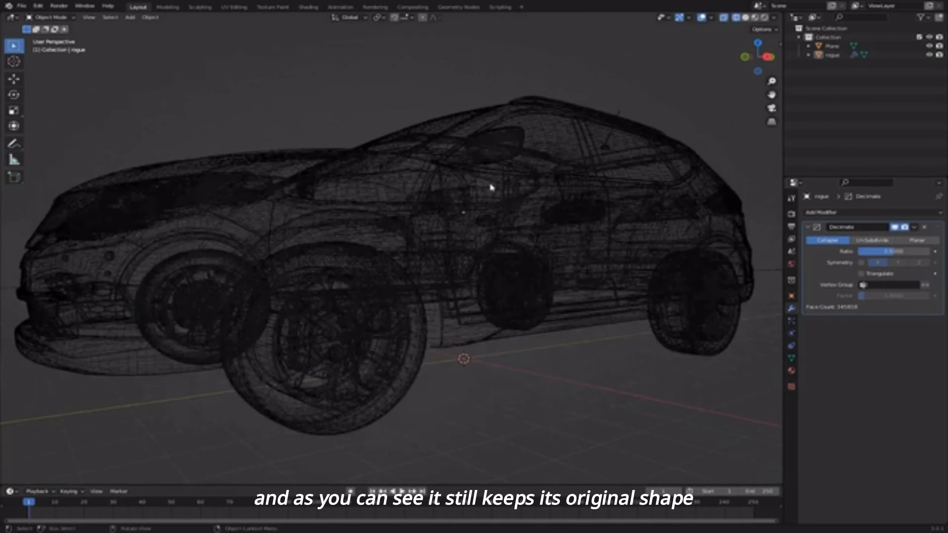
- Inspect the decimated car in wireframe, then apply the Decimate modifier with Ctrl+A
{"action": "mouse_move", "coordinate": [491, 184]}
{"action": "middle_mouse_down"}
{"action": "mouse_move", "coordinate": [508, 198]}
{"action": "mouse_move", "coordinate": [494, 191]}
{"action": "mouse_move", "coordinate": [501, 184]}
{"action": "mouse_move", "coordinate": [541, 193]}
{"action": "mouse_move", "coordinate": [531, 188]}
{"action": "middle_mouse_up"}
{"action": "key", "text": "shift+z"}
{"action": "left_click", "coordinate": [538, 189]}
{"action": "key", "text": "shift+z"}
{"action": "middle_click_drag", "start_coordinate": [442, 184], "coordinate": [470, 192]}
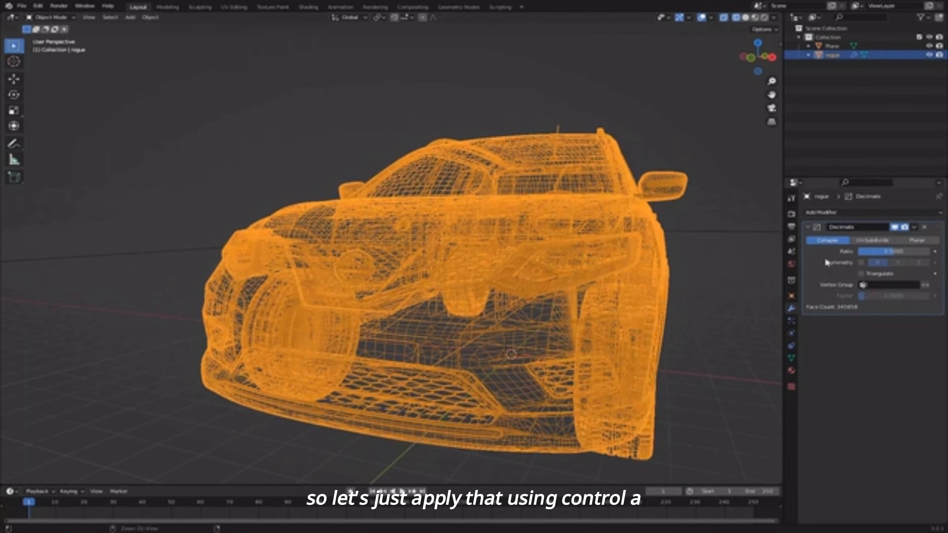
{"action": "key", "text": "ctrl+a"}
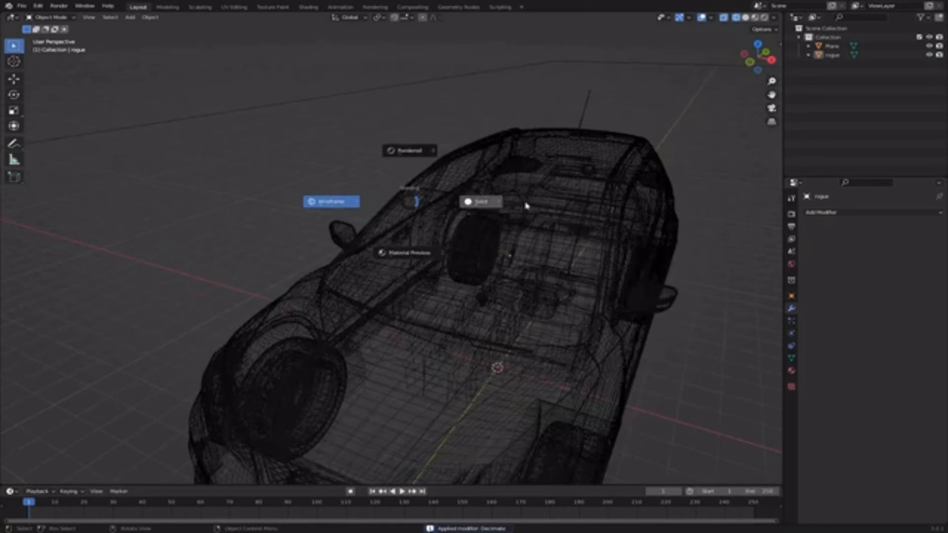
{"action": "left_click", "coordinate": [542, 225]}
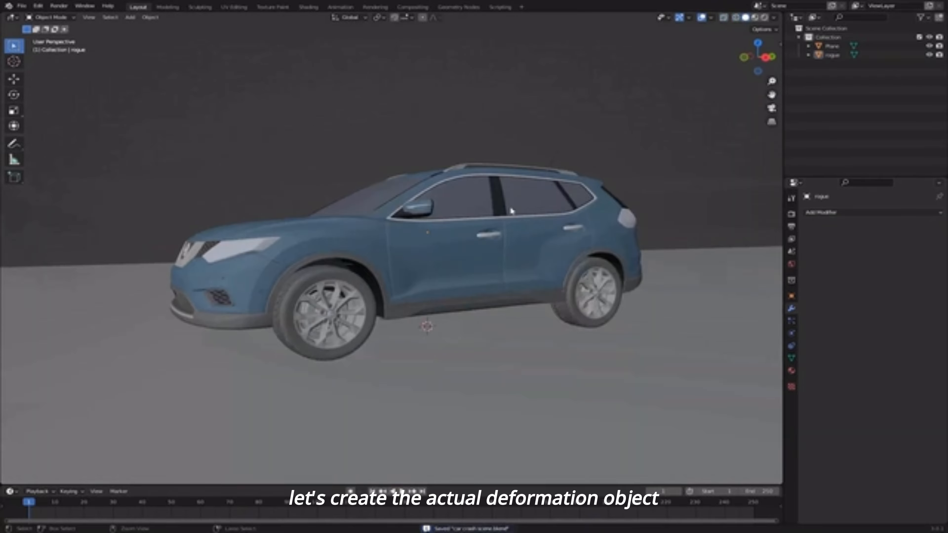
{"action": "middle_click_drag", "start_coordinate": [467, 249], "coordinate": [487, 260]}
{"action": "left_click", "coordinate": [491, 255]}
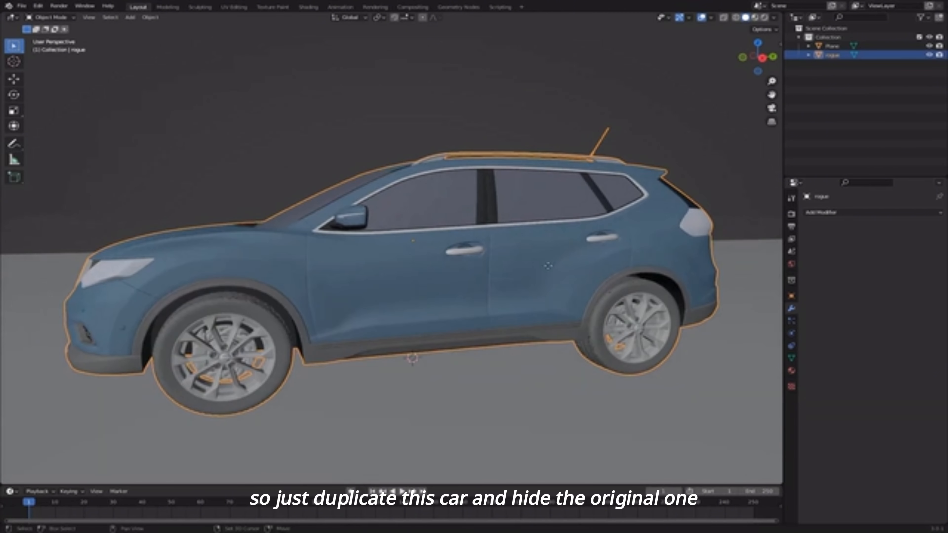
- Duplicate the car in place and rename the copy 'deform'
{"action": "key", "text": "shift+d"}
{"action": "right_click", "coordinate": [488, 289]}
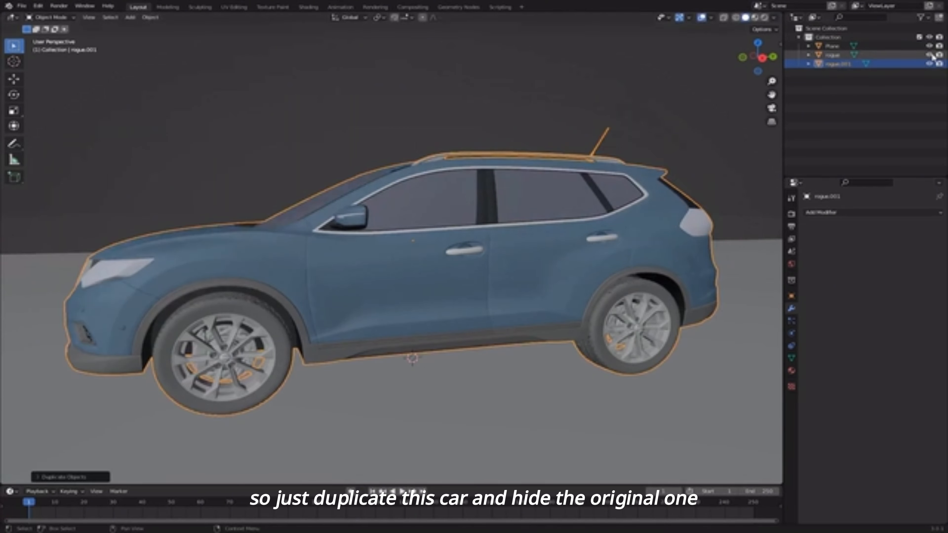
{"action": "double_click", "coordinate": [837, 64]}
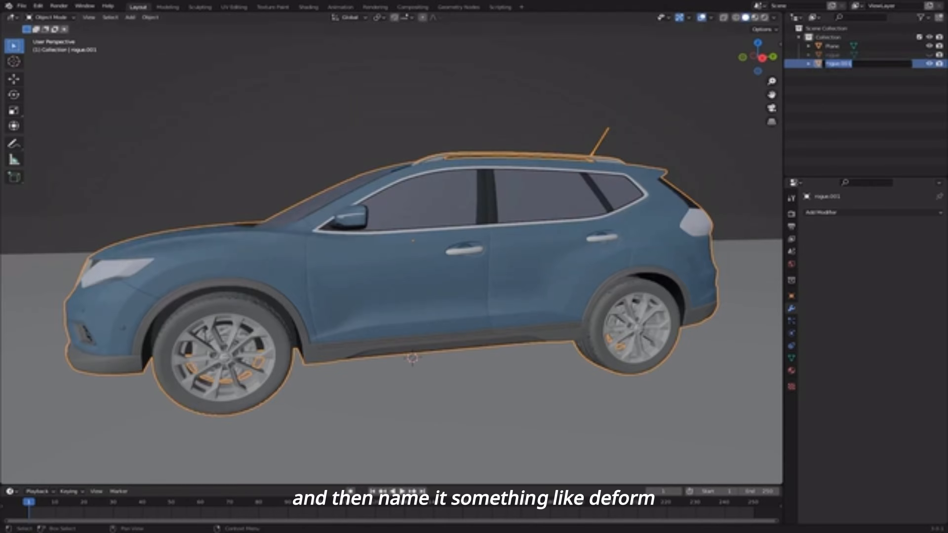
{"action": "type", "text": "deform"}
{"action": "key", "text": "Return"}
- Apply the scale of the deform car
{"action": "middle_click_drag", "start_coordinate": [496, 145], "coordinate": [504, 135]}
{"action": "scroll", "coordinate": [503, 135], "scroll_direction": "down", "scroll_amount": 3}
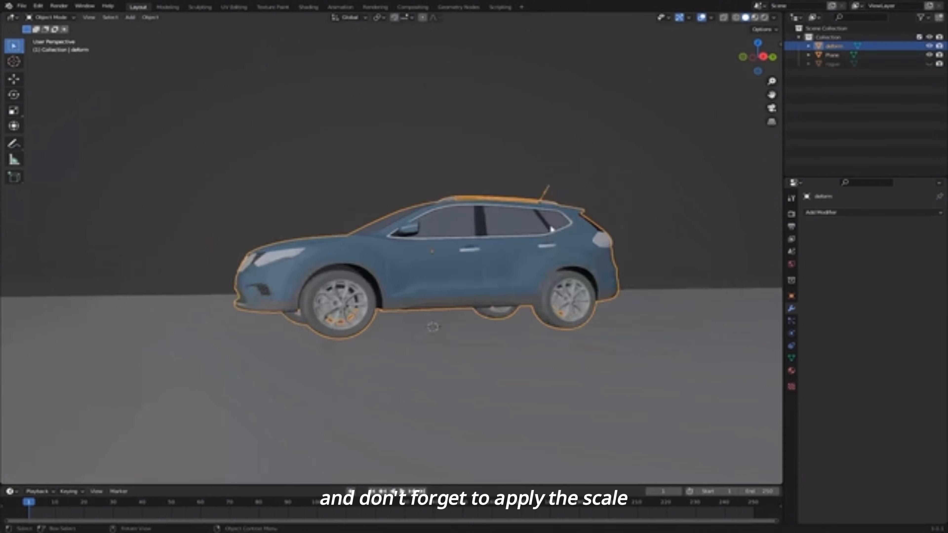
{"action": "scroll", "coordinate": [503, 134], "scroll_direction": "up", "scroll_amount": 2}
{"action": "key", "text": "ctrl+a"}
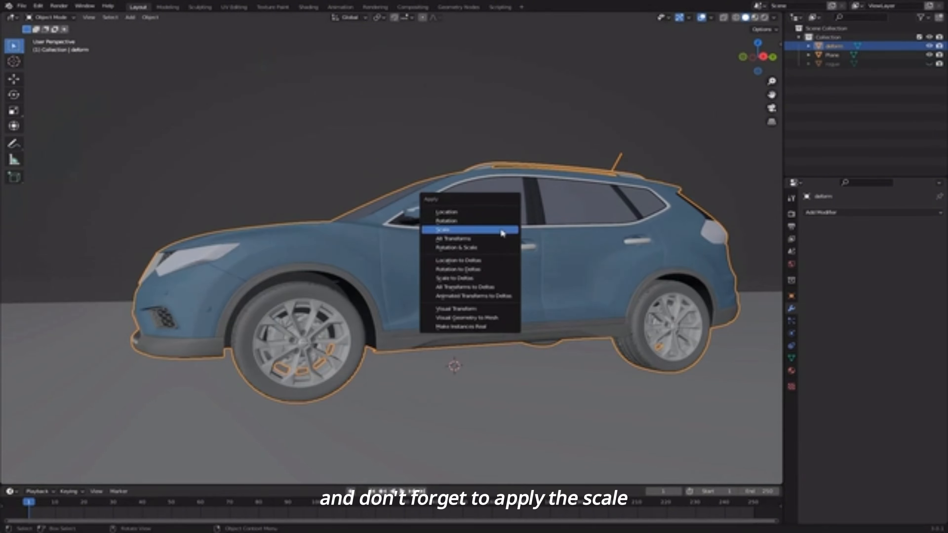
{"action": "left_click", "coordinate": [502, 233]}
{"action": "left_click", "coordinate": [841, 213]}
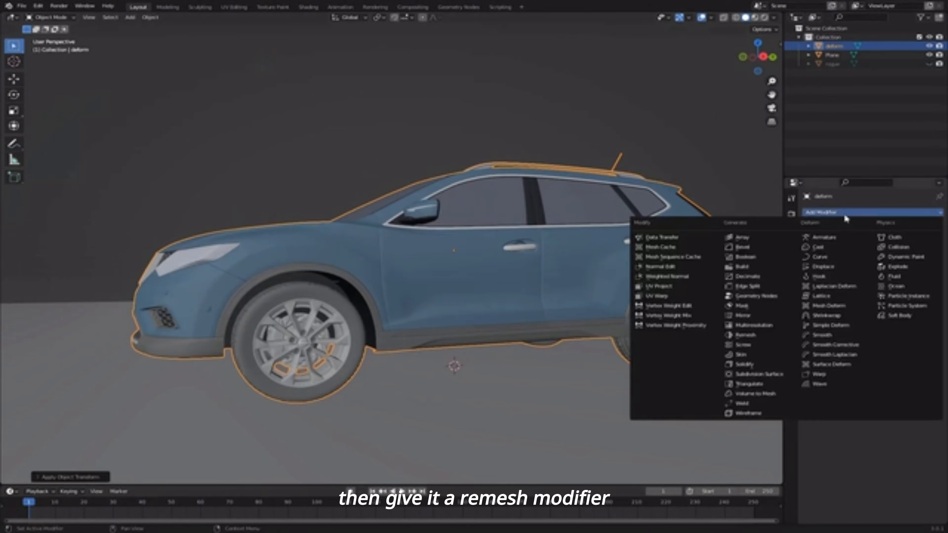
- Add a Remesh modifier to deform, set voxel size 0.6 m, and apply it
{"action": "left_click", "coordinate": [764, 335]}
{"action": "left_click", "coordinate": [865, 251]}
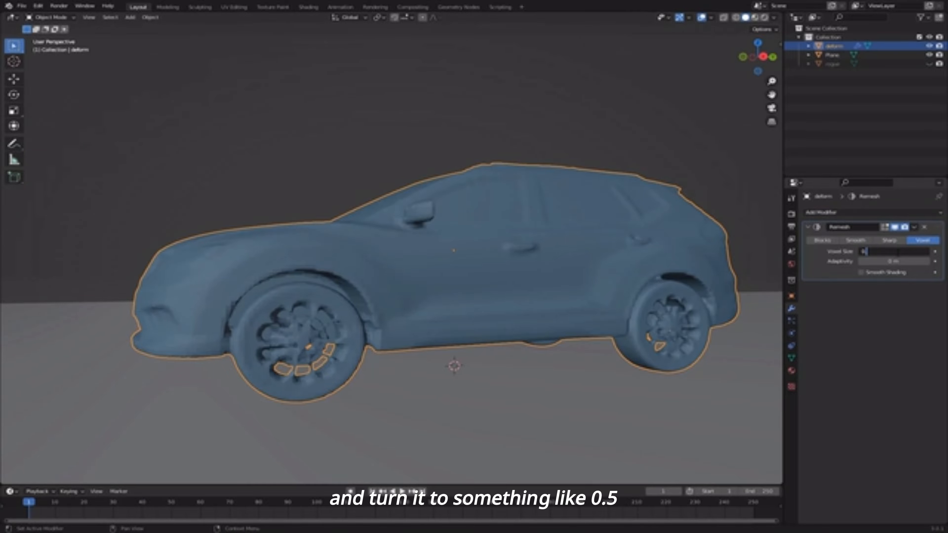
{"action": "key", "text": "Return"}
{"action": "scroll", "coordinate": [495, 314], "scroll_direction": "down", "scroll_amount": 4}
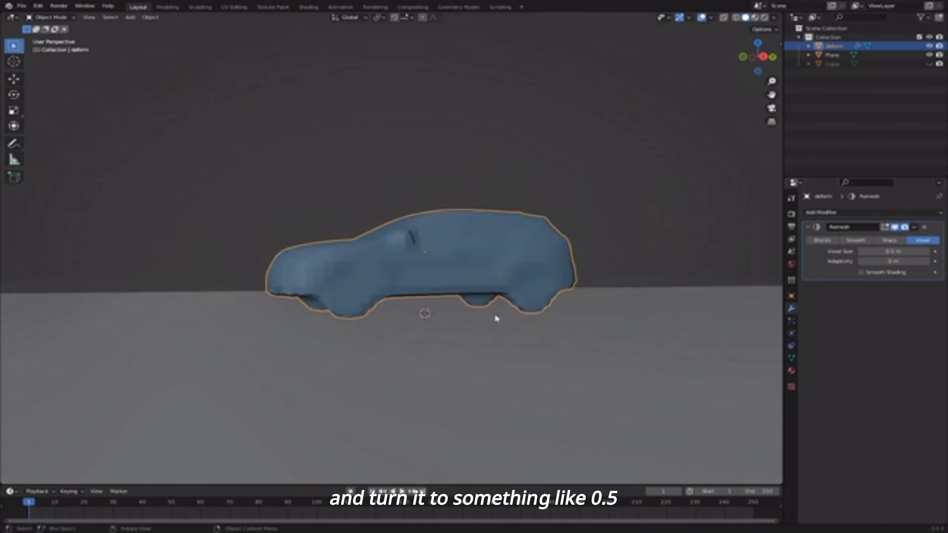
{"action": "middle_click_drag", "start_coordinate": [494, 314], "coordinate": [513, 295]}
{"action": "scroll", "coordinate": [513, 295], "scroll_direction": "up", "scroll_amount": 4}
{"action": "left_click", "coordinate": [870, 251]}
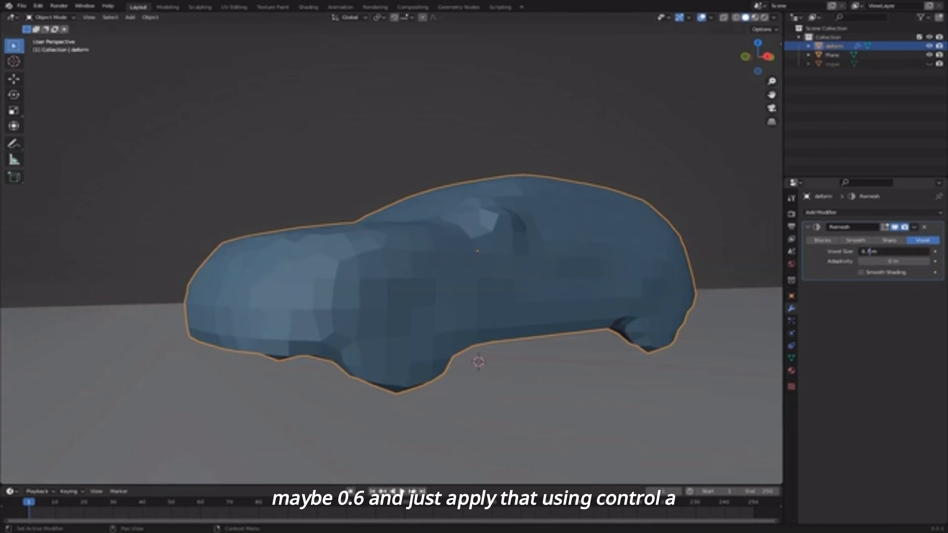
{"action": "key", "text": "Return"}
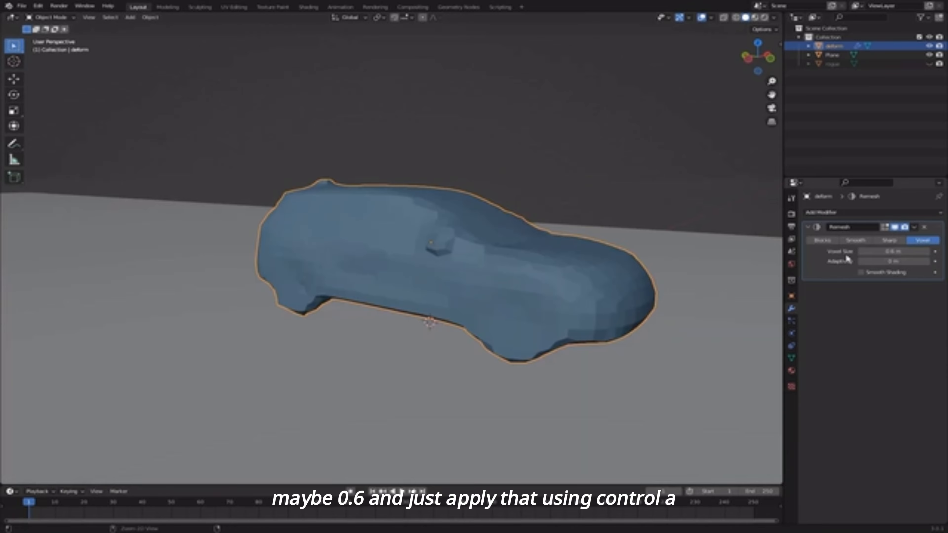
{"action": "key", "text": "ctrl+a"}
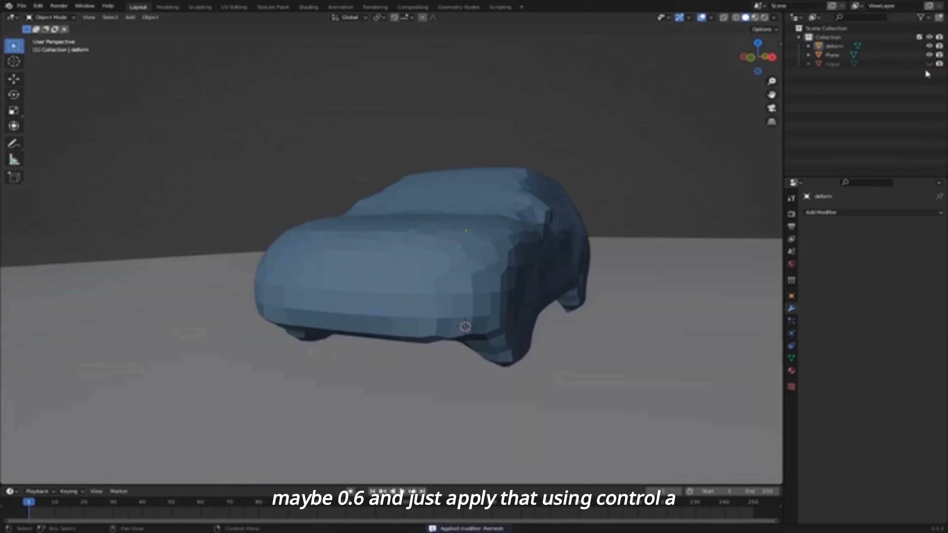
- Unhide the rogue car and parent it to deform using Ctrl+P > Object
{"action": "left_click", "coordinate": [929, 64]}
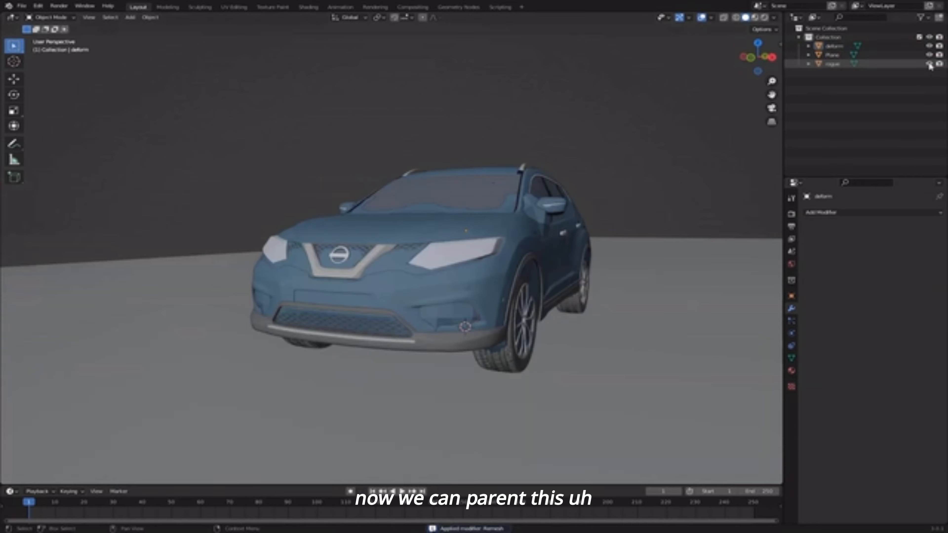
{"action": "left_click", "coordinate": [530, 248]}
{"action": "middle_click_drag", "start_coordinate": [529, 248], "coordinate": [499, 261]}
{"action": "scroll", "coordinate": [500, 261], "scroll_direction": "up", "scroll_amount": 3}
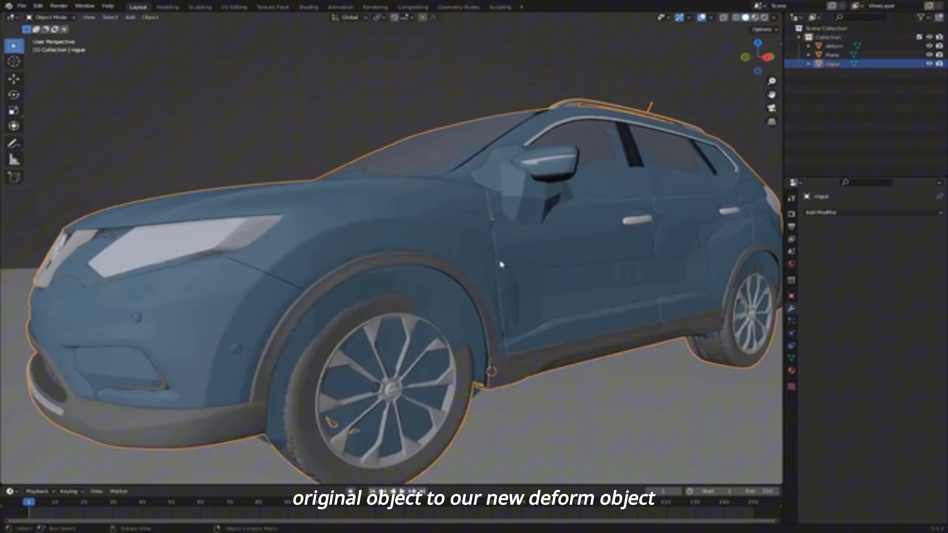
{"action": "left_click", "coordinate": [515, 208], "text": "shift"}
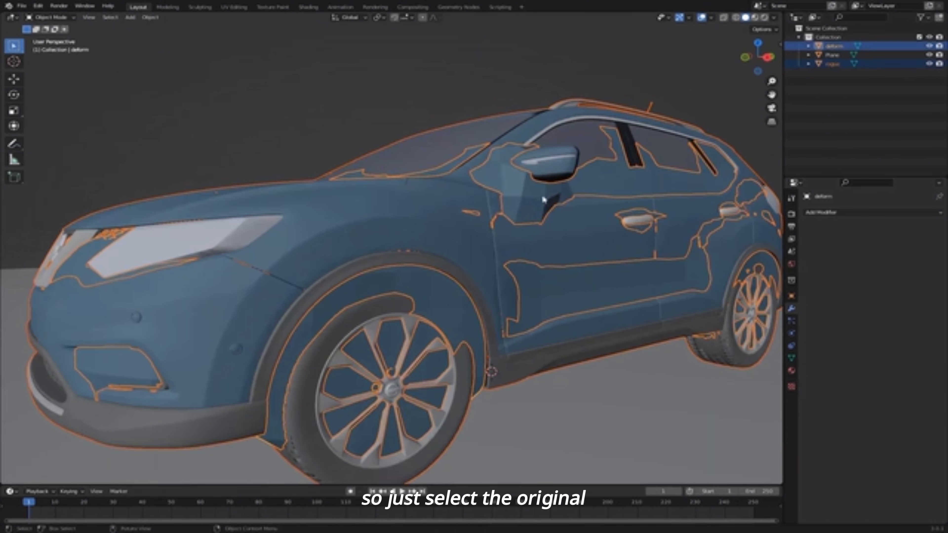
{"action": "left_click", "coordinate": [538, 228]}
{"action": "middle_click_drag", "start_coordinate": [538, 229], "coordinate": [447, 318]}
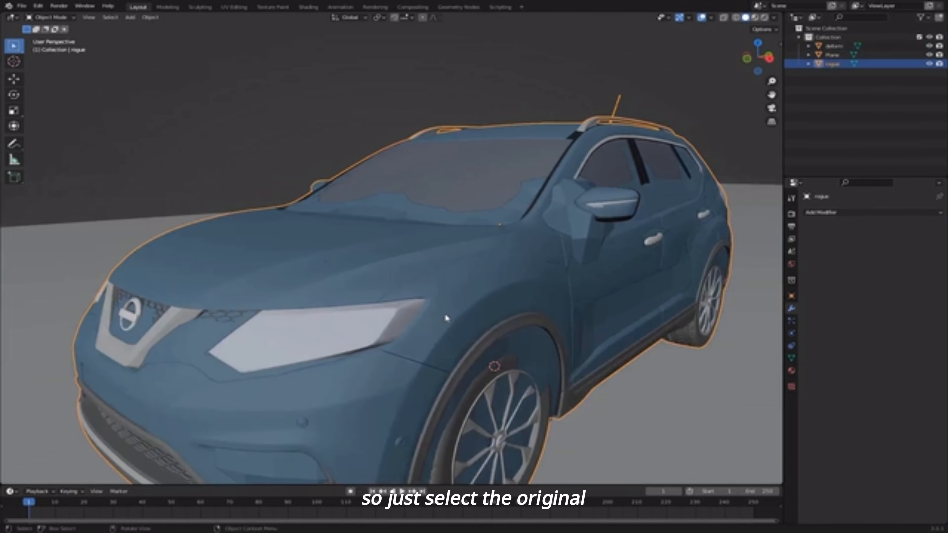
{"action": "left_click", "coordinate": [583, 232], "text": "shift"}
{"action": "key", "text": "ctrl+p"}
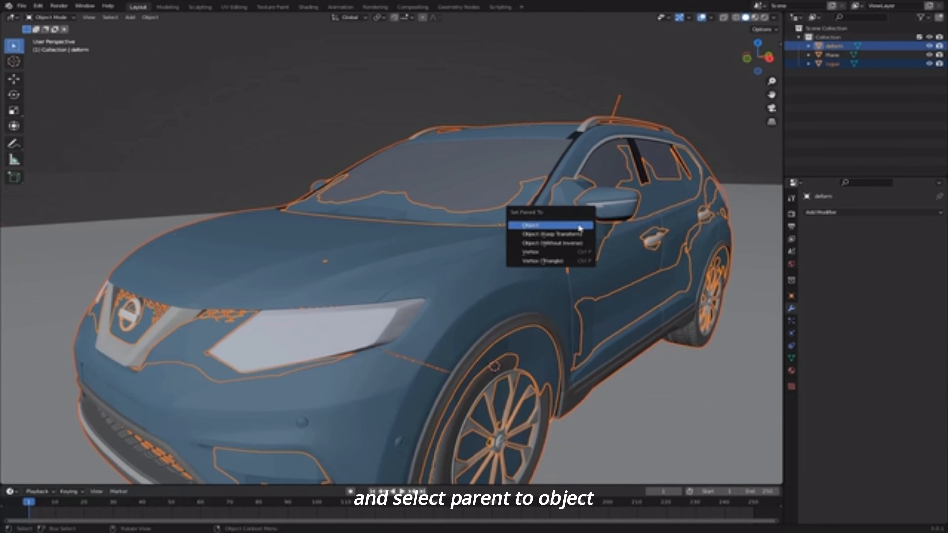
{"action": "left_click", "coordinate": [580, 226]}
- Test the parenting by moving deform and cancelling, then orbit to a side view
{"action": "left_click", "coordinate": [571, 235]}
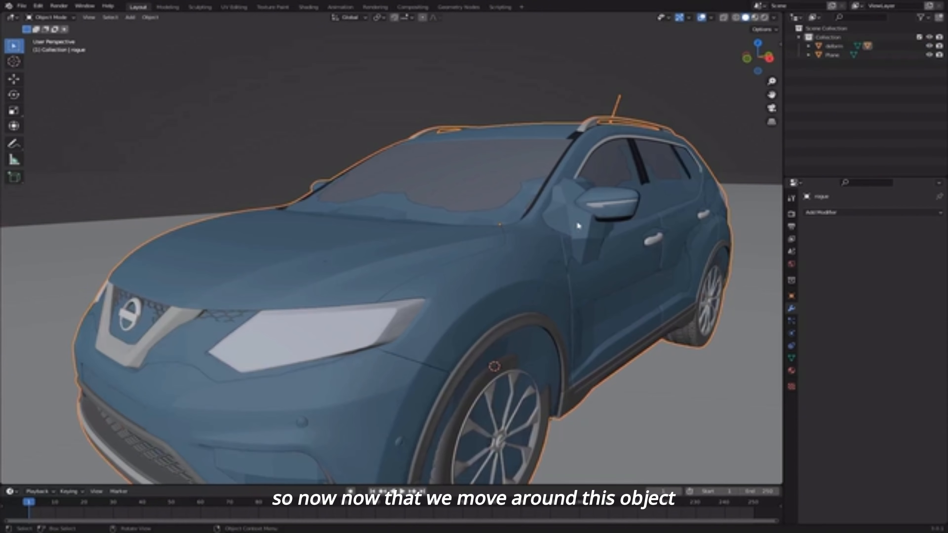
{"action": "left_click", "coordinate": [580, 228]}
{"action": "key", "text": "g"}
{"action": "right_click", "coordinate": [481, 222]}
{"action": "middle_click_drag", "start_coordinate": [481, 222], "coordinate": [378, 252]}
{"action": "scroll", "coordinate": [415, 236], "scroll_direction": "down", "scroll_amount": 2}
{"action": "scroll", "coordinate": [378, 252], "scroll_direction": "down", "scroll_amount": 6}
{"action": "middle_click_drag", "start_coordinate": [418, 297], "coordinate": [412, 322]}
{"action": "scroll", "coordinate": [413, 321], "scroll_direction": "down", "scroll_amount": 7}
- Move the deform car back along Y and keyframe its location at frame 1
{"action": "key", "text": "g"}
{"action": "key", "text": "y"}
{"action": "left_click", "coordinate": [727, 309]}
{"action": "middle_click_drag", "start_coordinate": [631, 300], "coordinate": [471, 293], "text": "shift"}
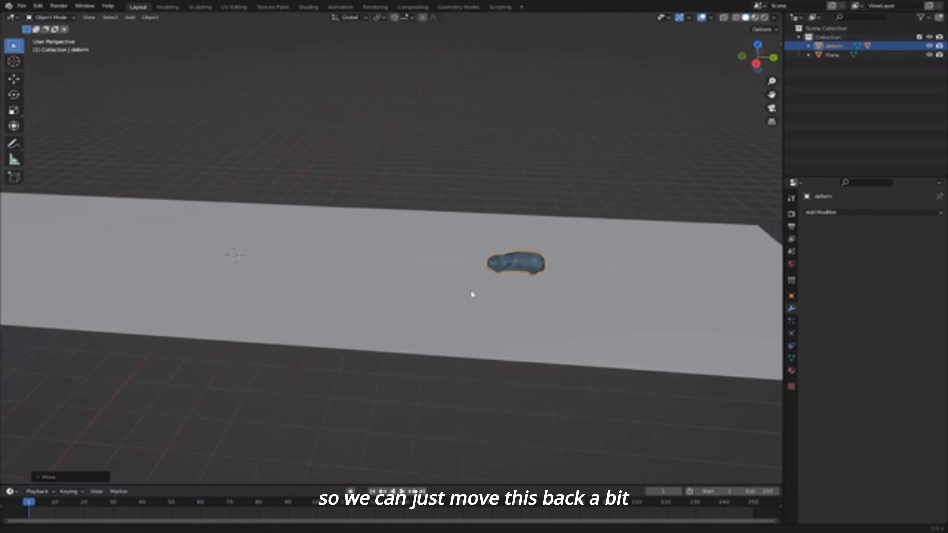
{"action": "scroll", "coordinate": [459, 269], "scroll_direction": "up", "scroll_amount": 6}
{"action": "key", "text": "i"}
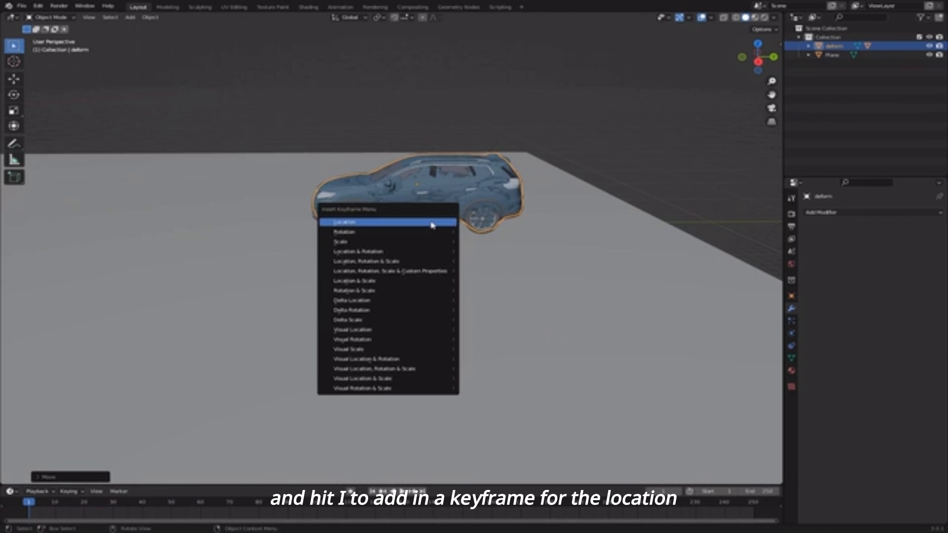
{"action": "left_click", "coordinate": [432, 224]}
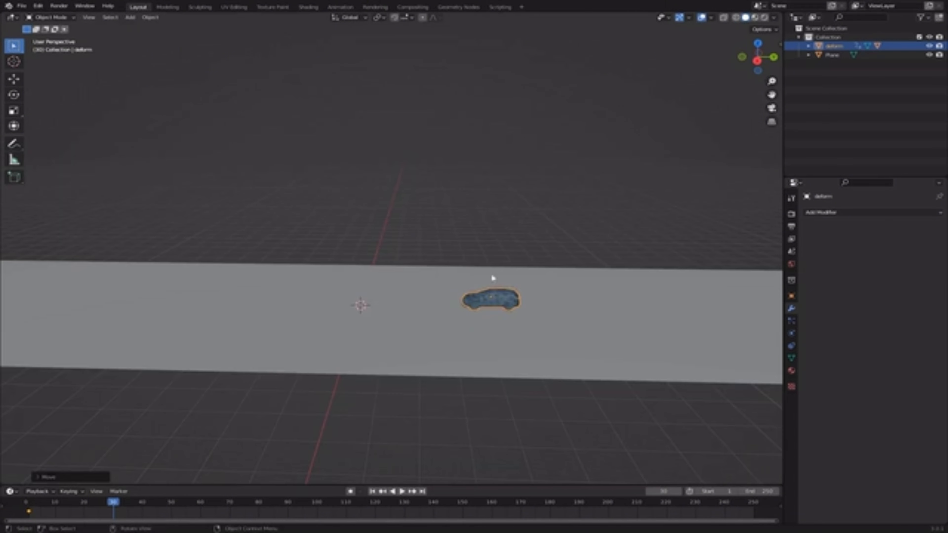
- At frame 30, move the car forward along the plane and keyframe its location
{"action": "middle_click_drag", "start_coordinate": [493, 278], "coordinate": [495, 268]}
{"action": "middle_click_drag", "start_coordinate": [556, 296], "coordinate": [465, 256], "text": "shift"}
{"action": "scroll", "coordinate": [450, 255], "scroll_direction": "up", "scroll_amount": 5}
{"action": "key", "text": "i"}
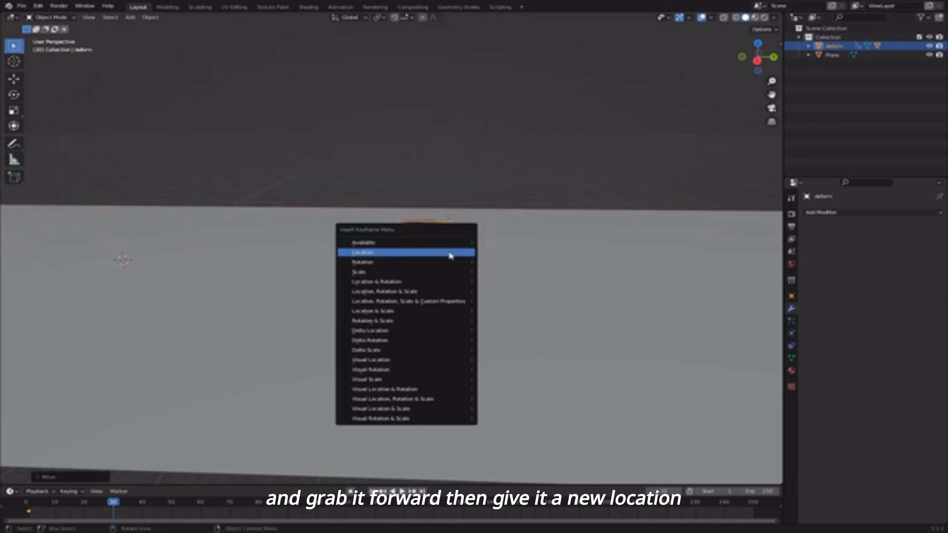
{"action": "left_click", "coordinate": [451, 253]}
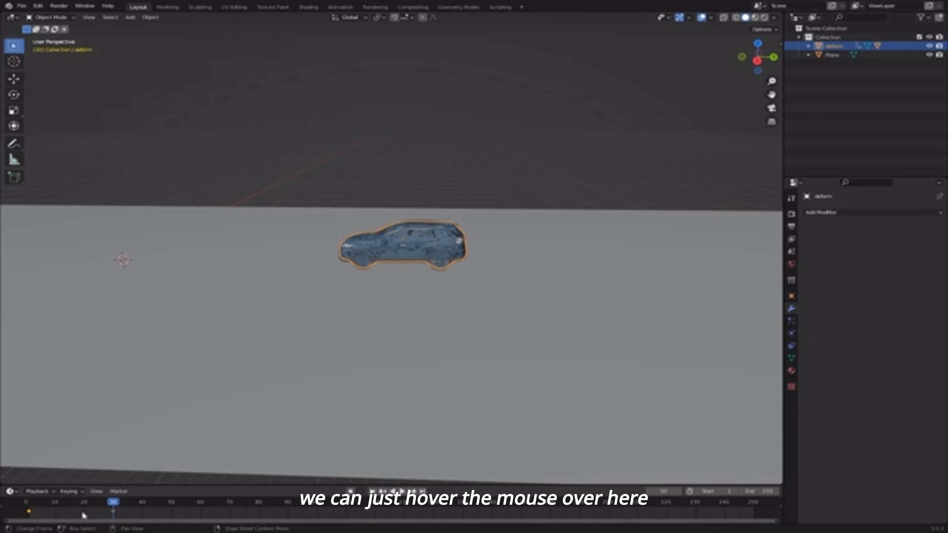
- Make the drive's interpolation linear and play the animation from frame 1
{"action": "key", "text": "t"}
{"action": "left_click", "coordinate": [30, 474]}
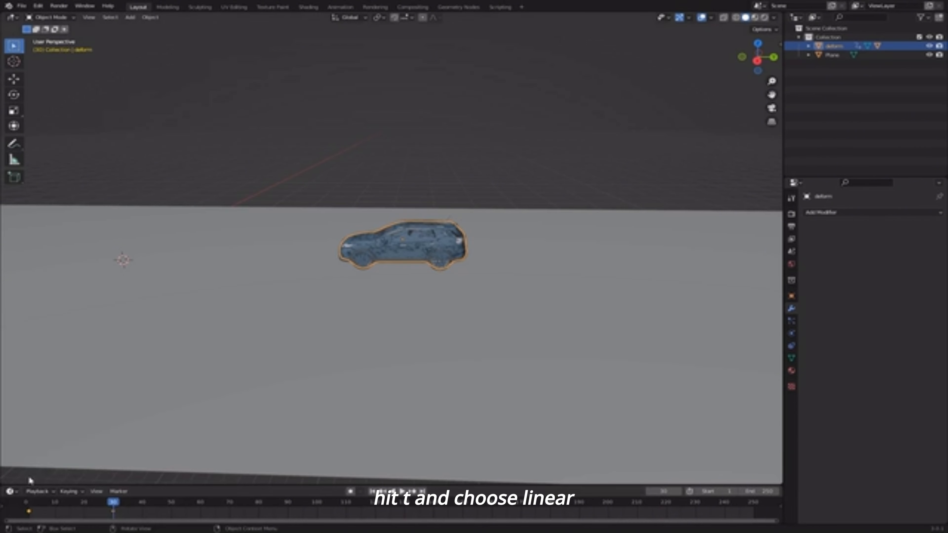
{"action": "left_click", "coordinate": [372, 492]}
{"action": "scroll", "coordinate": [379, 349], "scroll_direction": "down", "scroll_amount": 7}
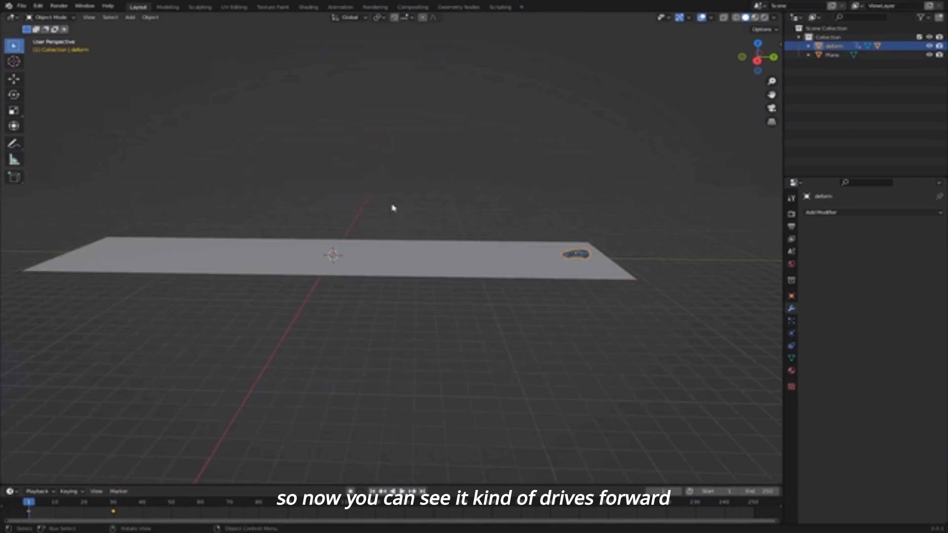
{"action": "left_click", "coordinate": [392, 206]}
{"action": "middle_click_drag", "start_coordinate": [481, 251], "coordinate": [523, 248]}
{"action": "key", "text": "space"}
{"action": "scroll", "coordinate": [441, 272], "scroll_direction": "up", "scroll_amount": 6}
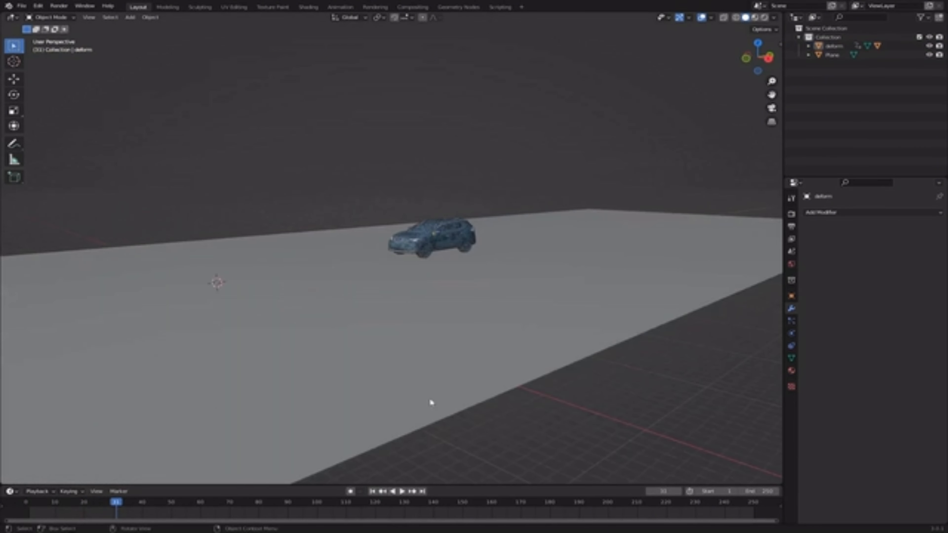
{"action": "left_click", "coordinate": [373, 490]}
- Slide the rogue car's end keyframe from frame 30 to frame 40 and save the scene
{"action": "left_click", "coordinate": [678, 211]}
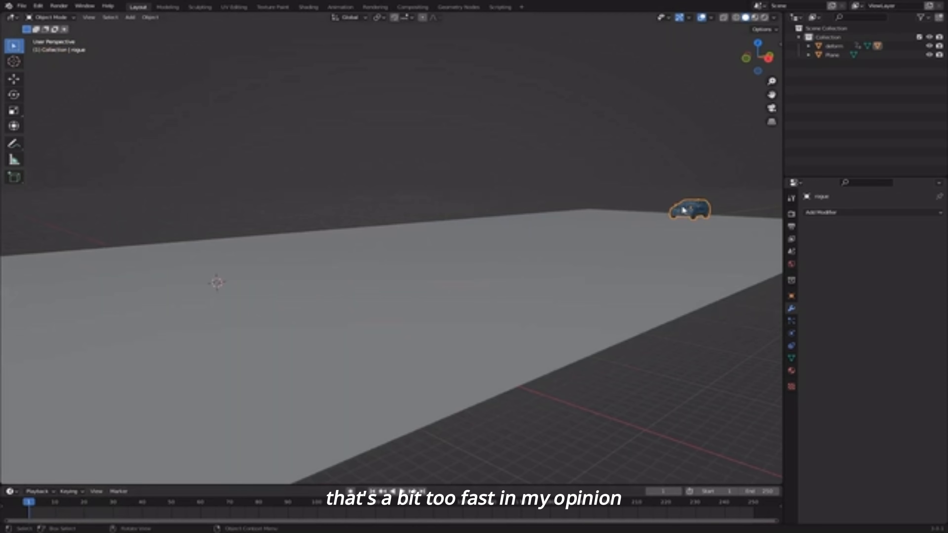
{"action": "left_click_drag", "start_coordinate": [117, 513], "coordinate": [141, 518]}
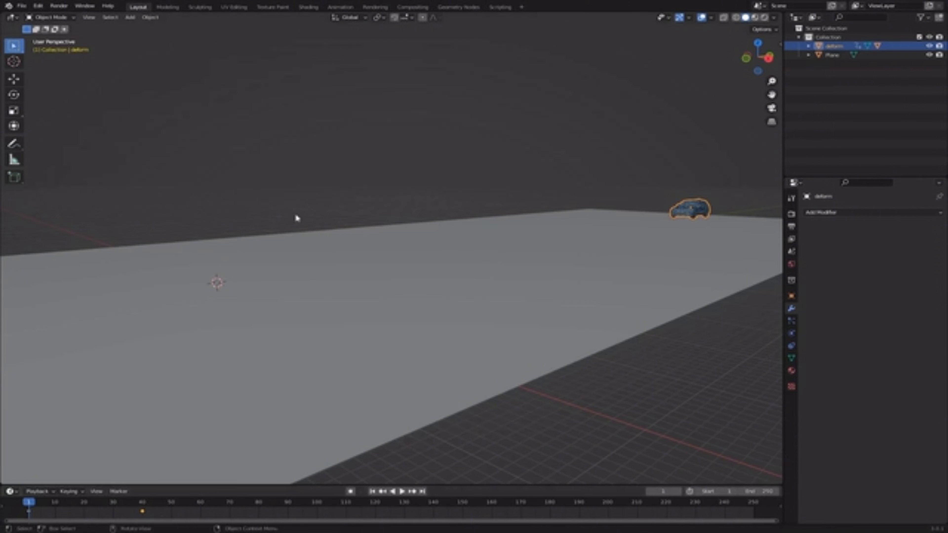
{"action": "left_click", "coordinate": [298, 212]}
{"action": "scroll", "coordinate": [448, 248], "scroll_direction": "down", "scroll_amount": 2}
{"action": "middle_click_drag", "start_coordinate": [450, 249], "coordinate": [476, 265]}
{"action": "scroll", "coordinate": [458, 232], "scroll_direction": "up", "scroll_amount": 2}
{"action": "key", "text": "ctrl+s"}
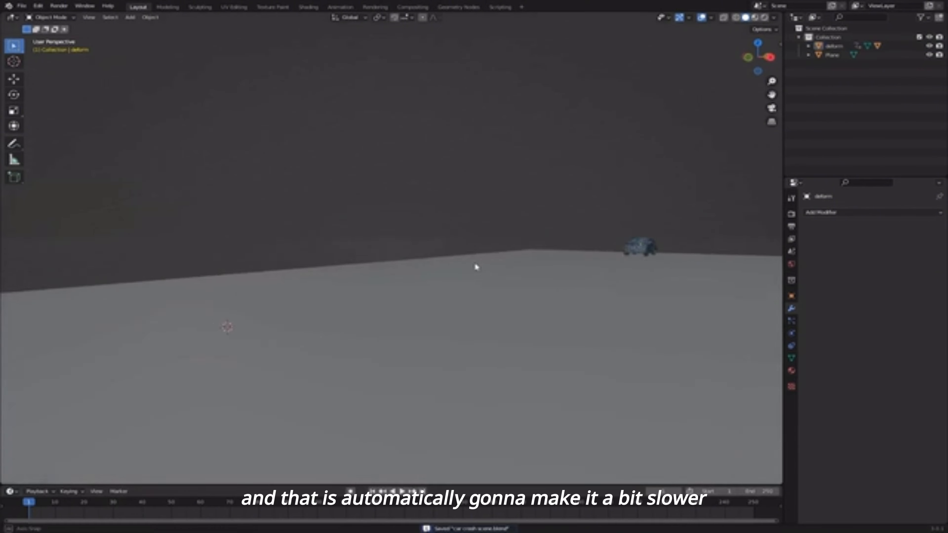
- Play the slower drive, then select the rogue car from a side view
{"action": "key", "text": "space"}
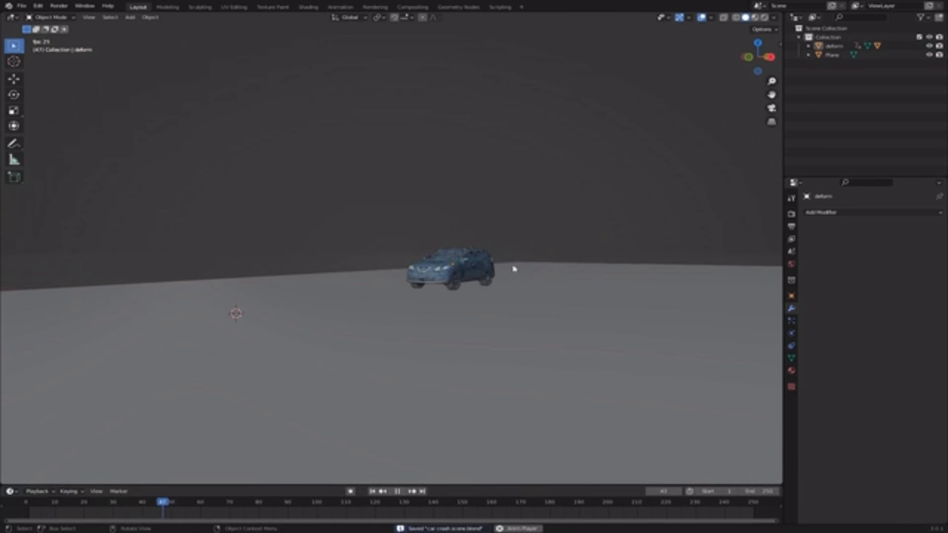
{"action": "key", "text": "space"}
{"action": "left_click", "coordinate": [463, 270]}
{"action": "middle_click_drag", "start_coordinate": [501, 270], "coordinate": [432, 293]}
{"action": "scroll", "coordinate": [469, 286], "scroll_direction": "up", "scroll_amount": 7}
- Hide the rogue car and select the deform car
{"action": "key", "text": "h"}
{"action": "left_click", "coordinate": [823, 45]}
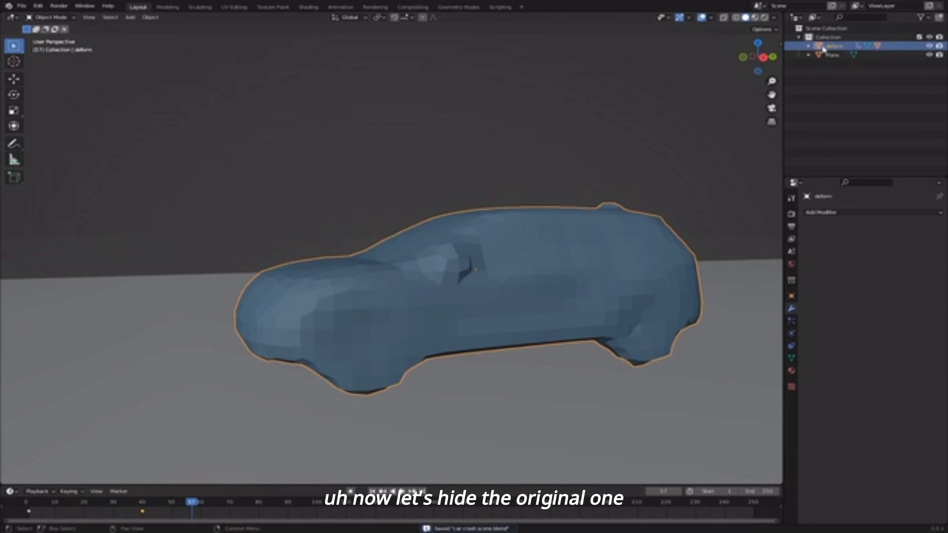
{"action": "middle_click_drag", "start_coordinate": [412, 328], "coordinate": [377, 145]}
{"action": "middle_click_drag", "start_coordinate": [457, 254], "coordinate": [476, 260]}
{"action": "left_click", "coordinate": [480, 248]}
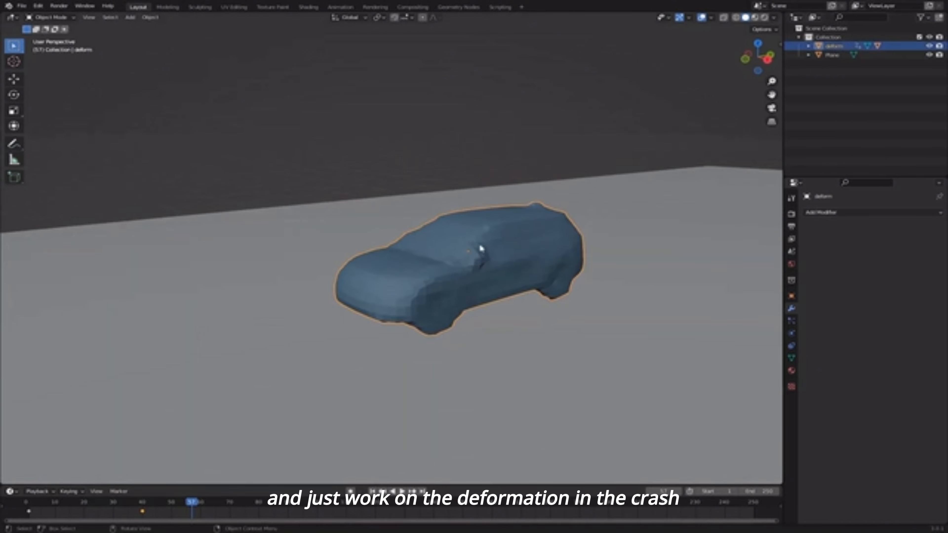
{"action": "middle_click_drag", "start_coordinate": [519, 348], "coordinate": [512, 334], "text": "shift"}
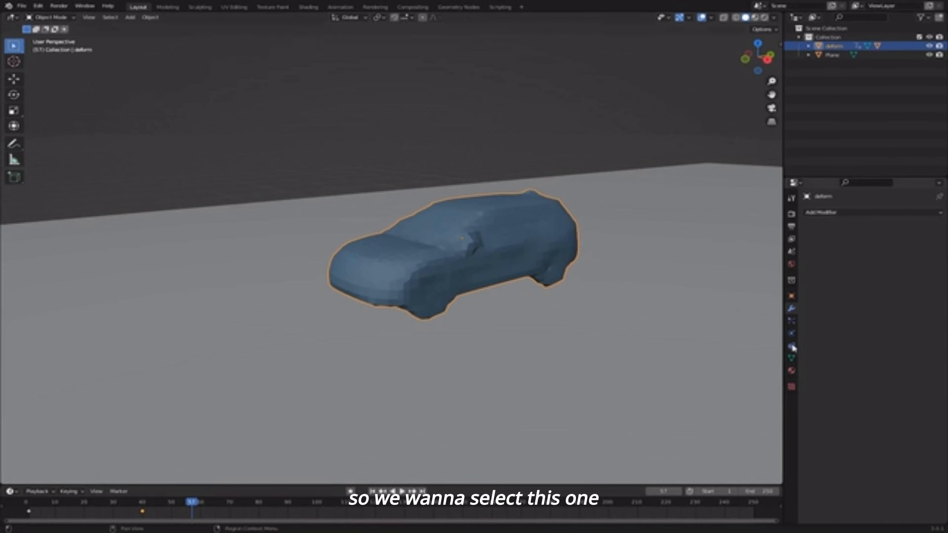
- Add Soft Body physics to the deform car and play it from frame 1
{"action": "left_click", "coordinate": [791, 335]}
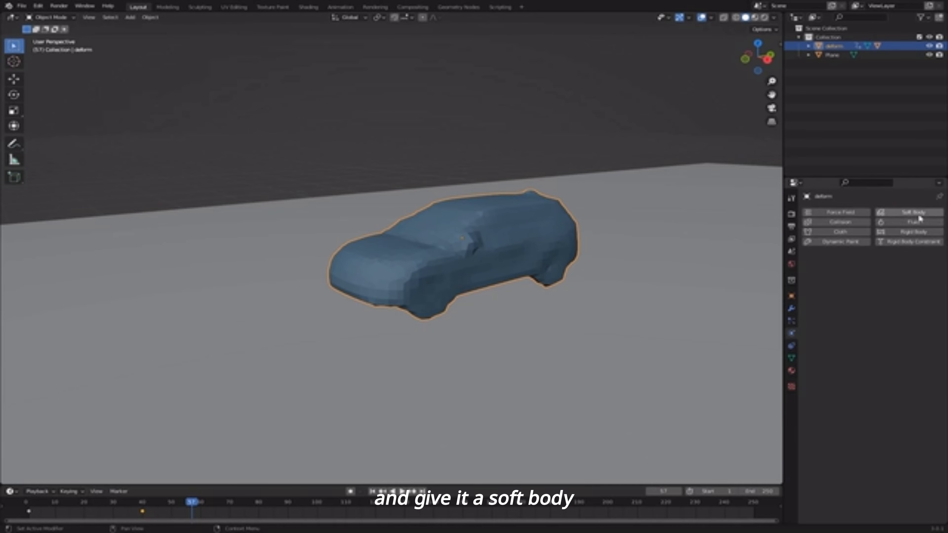
{"action": "left_click", "coordinate": [911, 212]}
{"action": "left_click", "coordinate": [373, 492]}
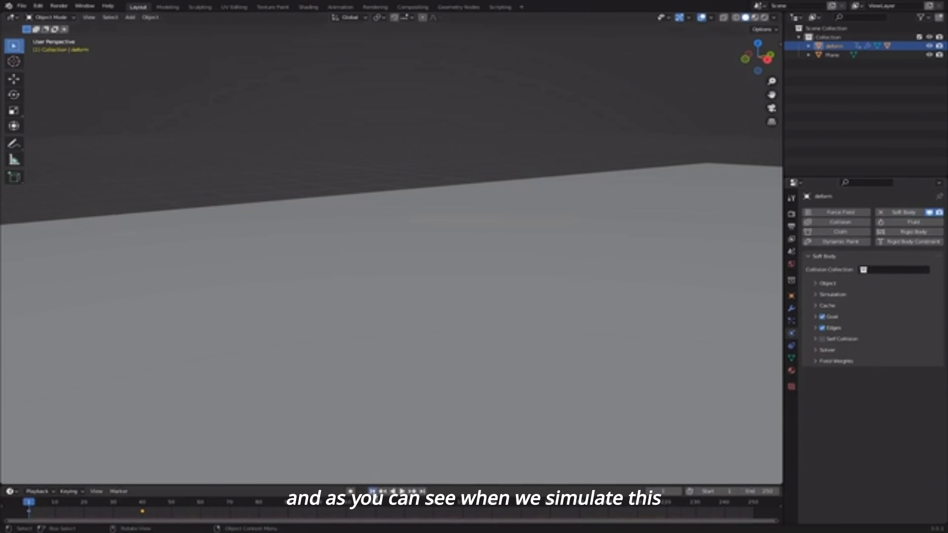
{"action": "scroll", "coordinate": [610, 235], "scroll_direction": "down", "scroll_amount": 5}
{"action": "middle_click_drag", "start_coordinate": [610, 235], "coordinate": [450, 281], "text": "shift"}
{"action": "scroll", "coordinate": [451, 281], "scroll_direction": "up", "scroll_amount": 3}
{"action": "key", "text": "space"}
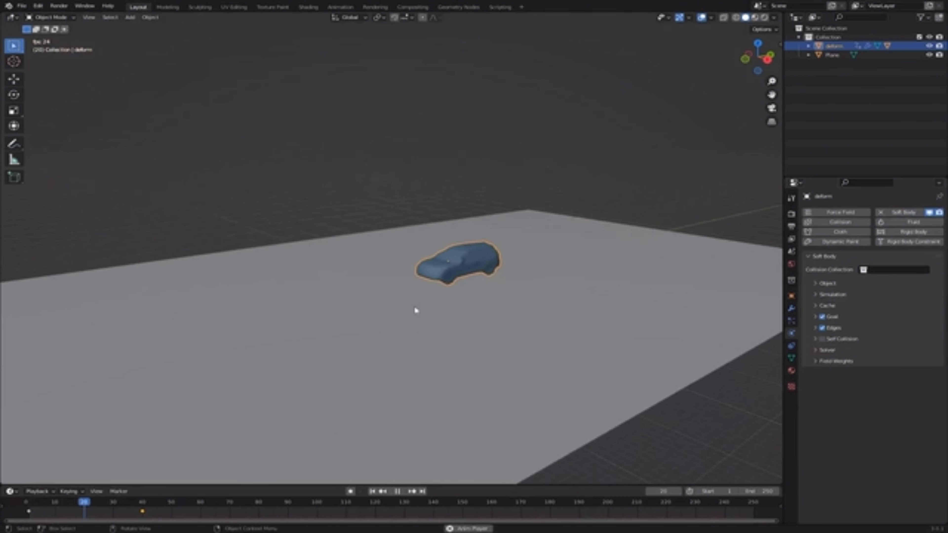
{"action": "key", "text": "space"}
- Reframe the view across the plane and return to the first frame
{"action": "middle_click_drag", "start_coordinate": [216, 342], "coordinate": [545, 201], "text": "shift"}
{"action": "scroll", "coordinate": [351, 321], "scroll_direction": "down", "scroll_amount": 3}
{"action": "scroll", "coordinate": [370, 316], "scroll_direction": "up", "scroll_amount": 4}
{"action": "scroll", "coordinate": [546, 201], "scroll_direction": "down", "scroll_amount": 4}
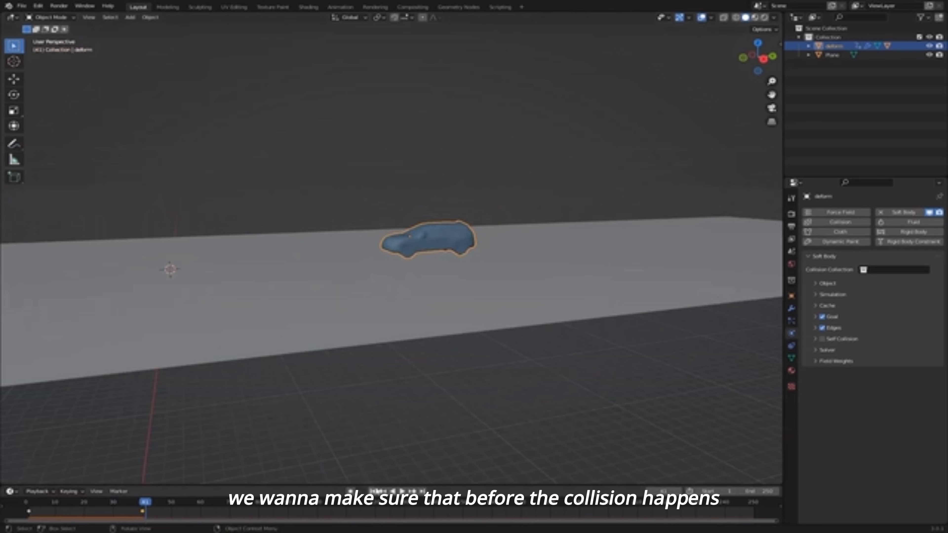
{"action": "left_click", "coordinate": [382, 487]}
{"action": "middle_click_drag", "start_coordinate": [351, 309], "coordinate": [420, 340], "text": "shift"}
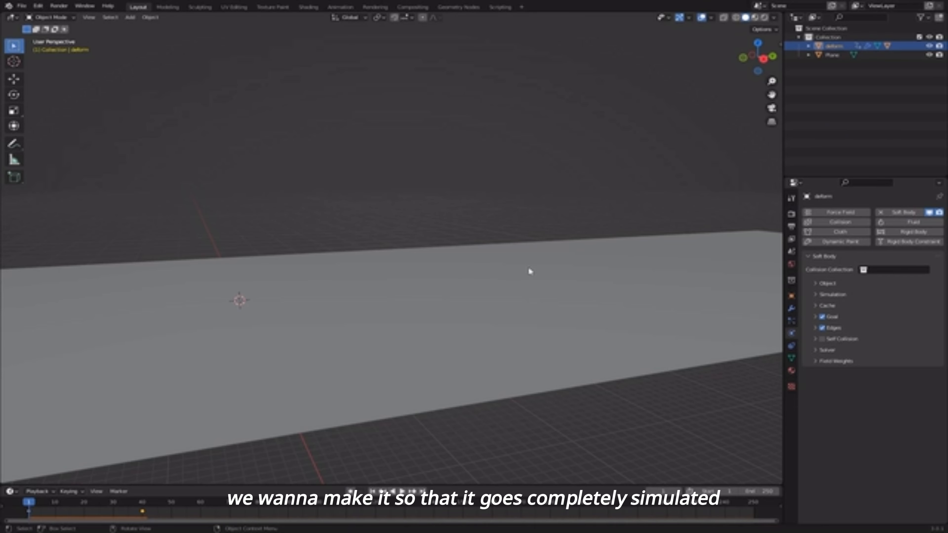
- Expand the soft body Goal Strengths panel and stop playback at frame 39, just before the crash
{"action": "left_click", "coordinate": [850, 317]}
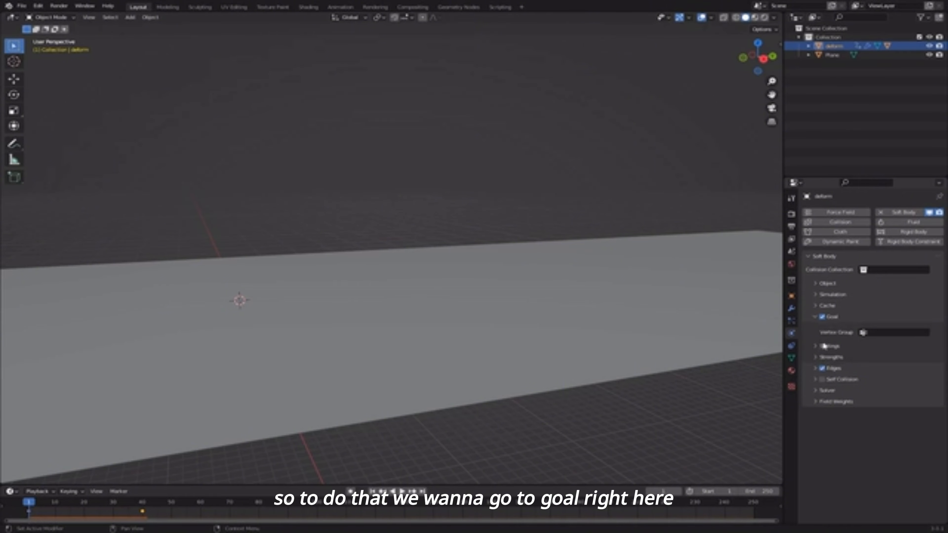
{"action": "left_click", "coordinate": [831, 357]}
{"action": "middle_click_drag", "start_coordinate": [690, 336], "coordinate": [472, 353]}
{"action": "key", "text": "space"}
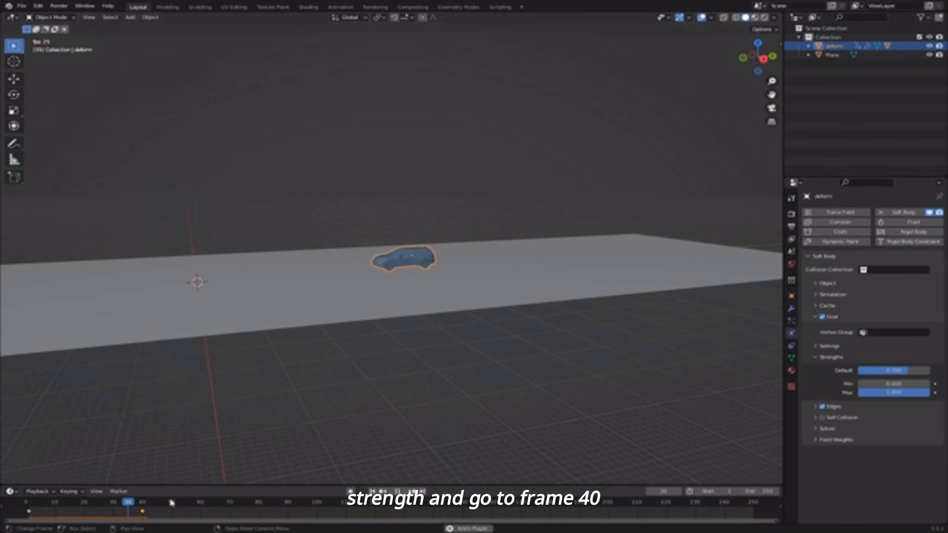
{"action": "key", "text": "space"}
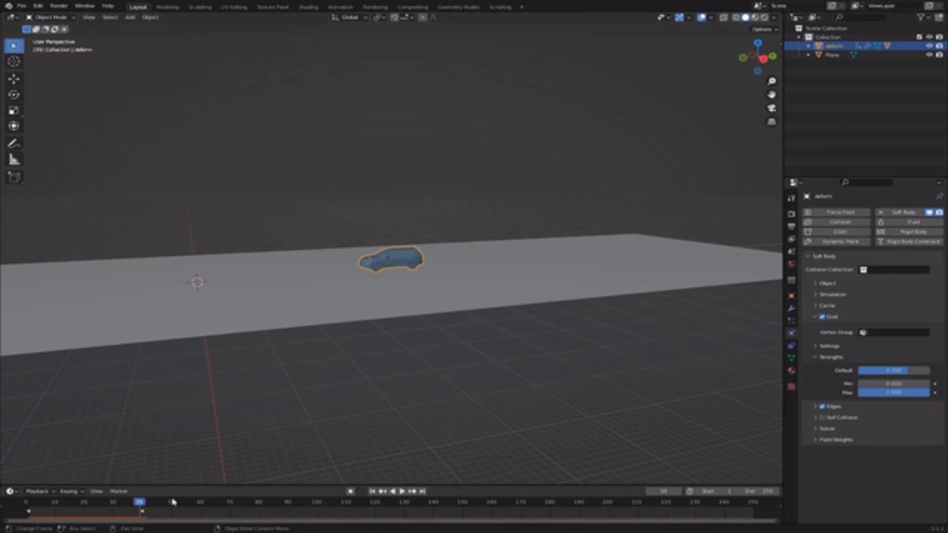
{"action": "scroll", "coordinate": [274, 340], "scroll_direction": "up", "scroll_amount": 2}
{"action": "middle_click_drag", "start_coordinate": [286, 328], "coordinate": [392, 298], "text": "shift"}
{"action": "scroll", "coordinate": [495, 316], "scroll_direction": "up", "scroll_amount": 1}
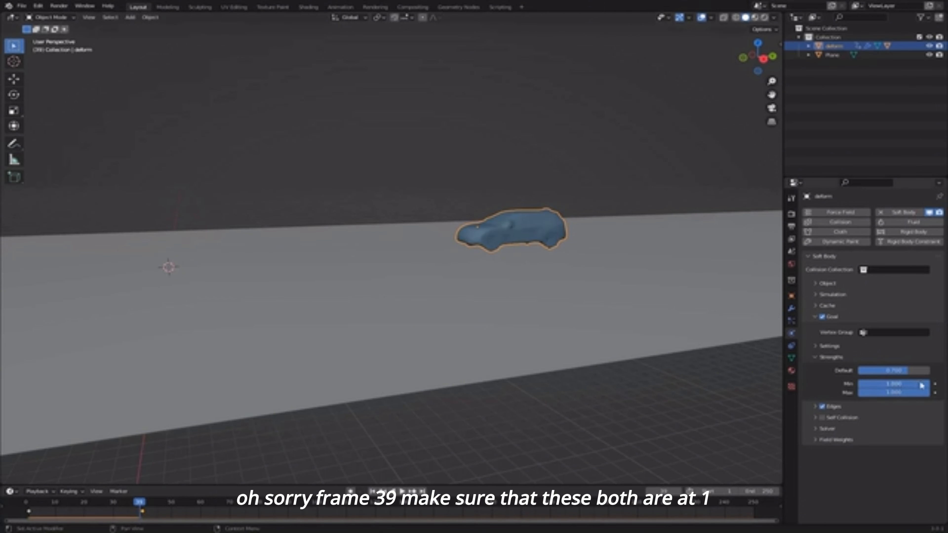
- Keyframe the Goal Min and Max strengths at 1 on frame 39
{"action": "right_click", "coordinate": [908, 385]}
{"action": "left_click", "coordinate": [908, 384]}
{"action": "right_click", "coordinate": [904, 394]}
{"action": "left_click", "coordinate": [904, 395]}
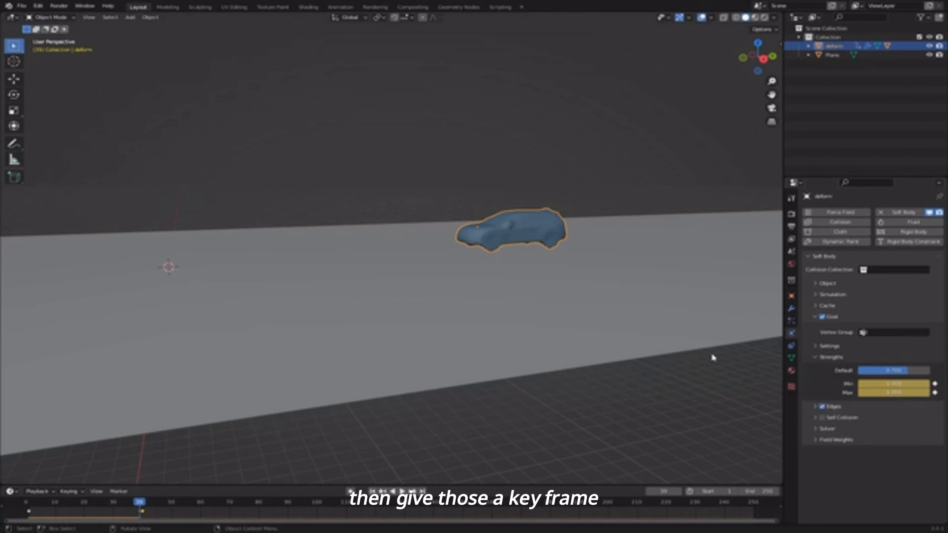
- On frame 40, set Goal Min and Max to 0, keyframe them, and play
{"action": "key", "text": "Right"}
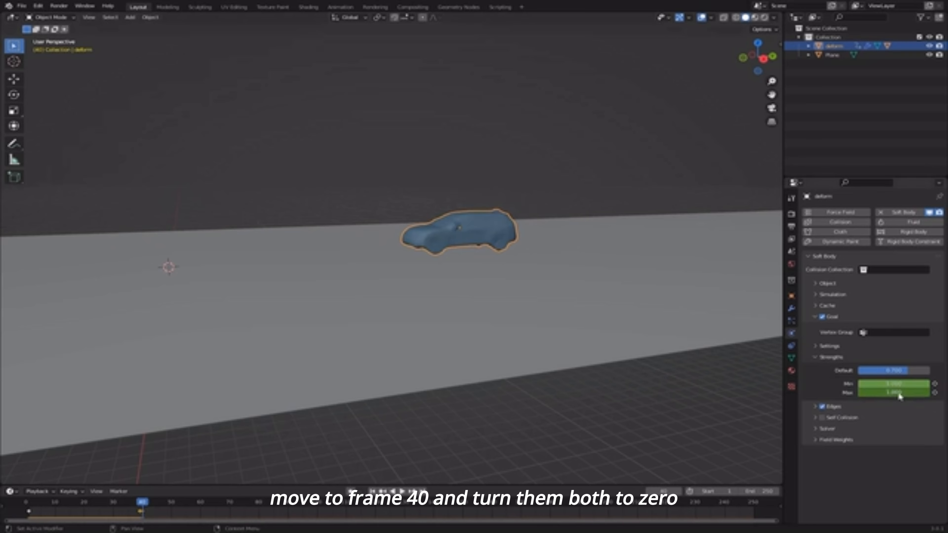
{"action": "left_click_drag", "start_coordinate": [899, 384], "coordinate": [899, 393]}
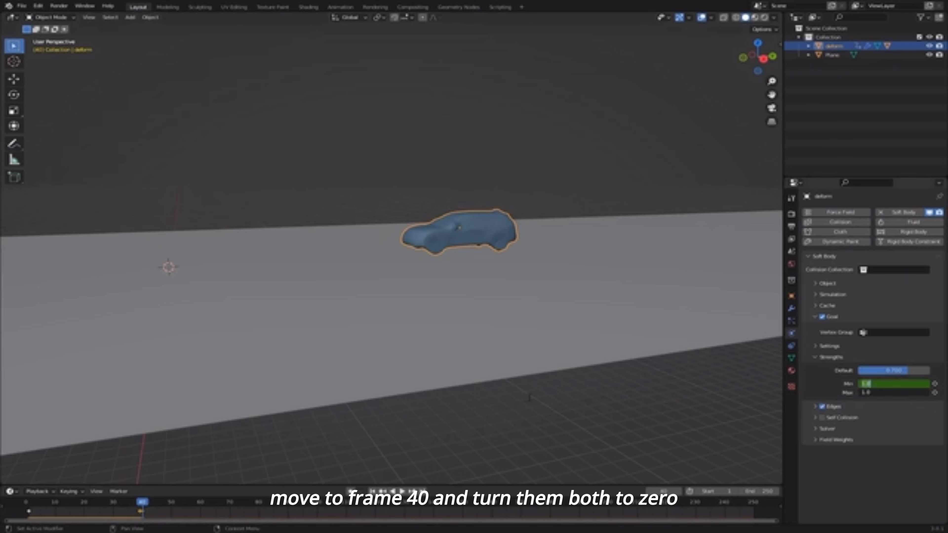
{"action": "type", "text": "0"}
{"action": "key", "text": "Return"}
{"action": "right_click", "coordinate": [882, 389]}
{"action": "left_click", "coordinate": [886, 389]}
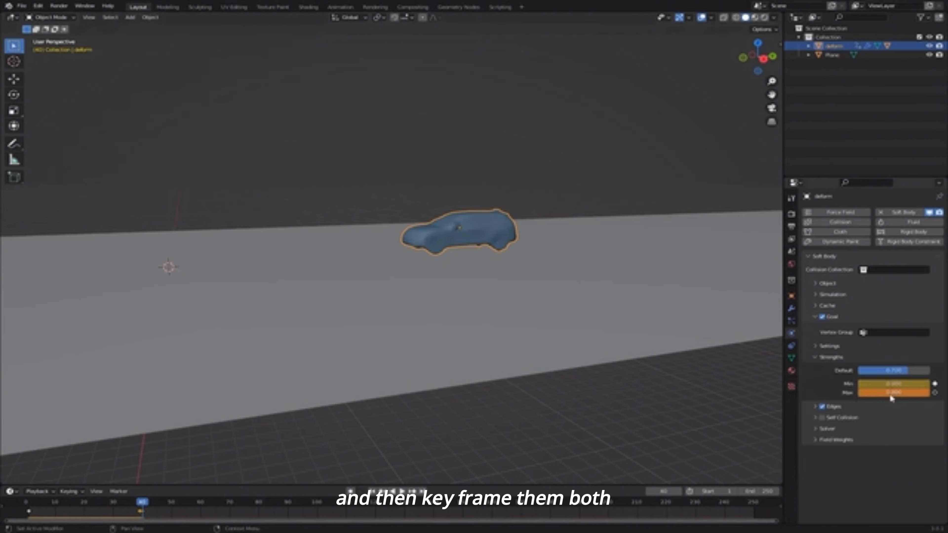
{"action": "right_click", "coordinate": [887, 392]}
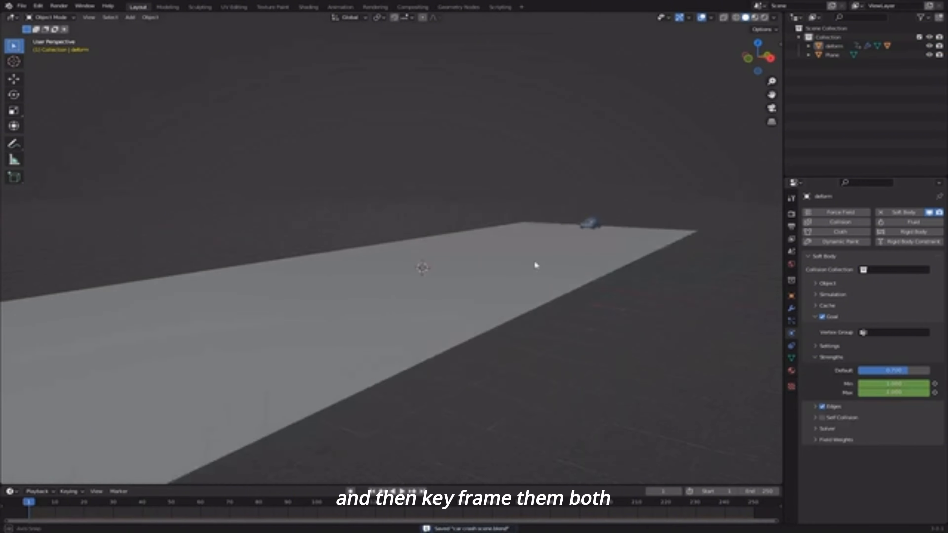
{"action": "key", "text": "space"}
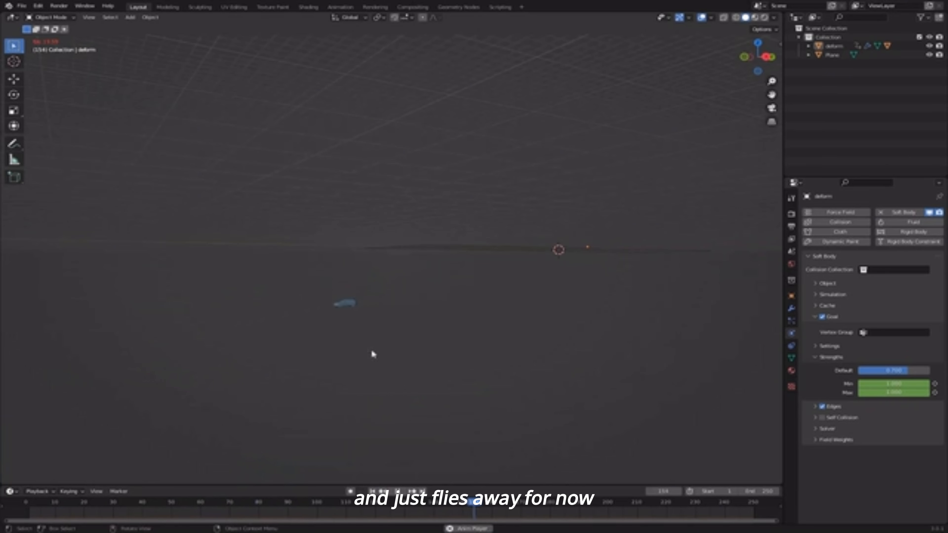
- Select the ground plane and give it Collision physics
{"action": "key", "text": "Escape"}
{"action": "middle_click_drag", "start_coordinate": [519, 345], "coordinate": [423, 321]}
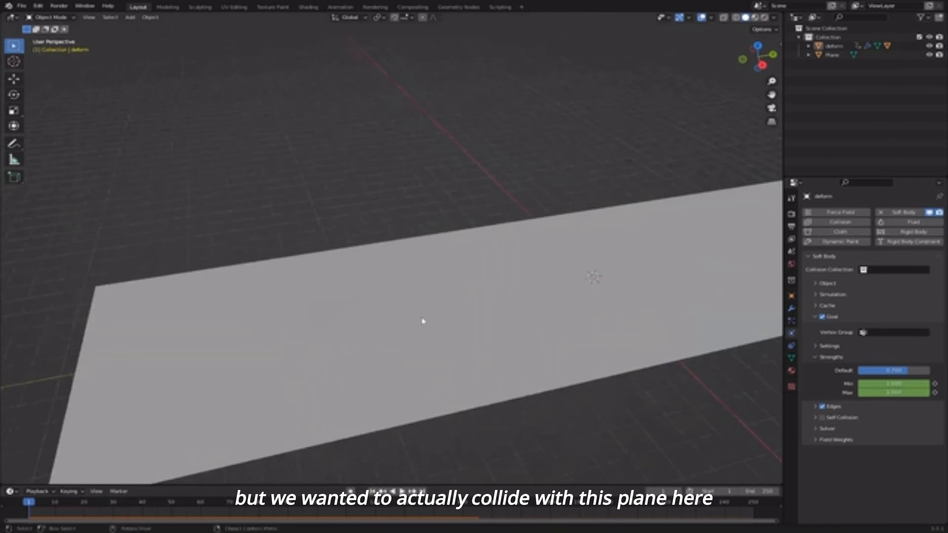
{"action": "left_click", "coordinate": [423, 321]}
{"action": "scroll", "coordinate": [582, 347], "scroll_direction": "down", "scroll_amount": 1}
{"action": "middle_click_drag", "start_coordinate": [582, 347], "coordinate": [456, 316], "text": "shift"}
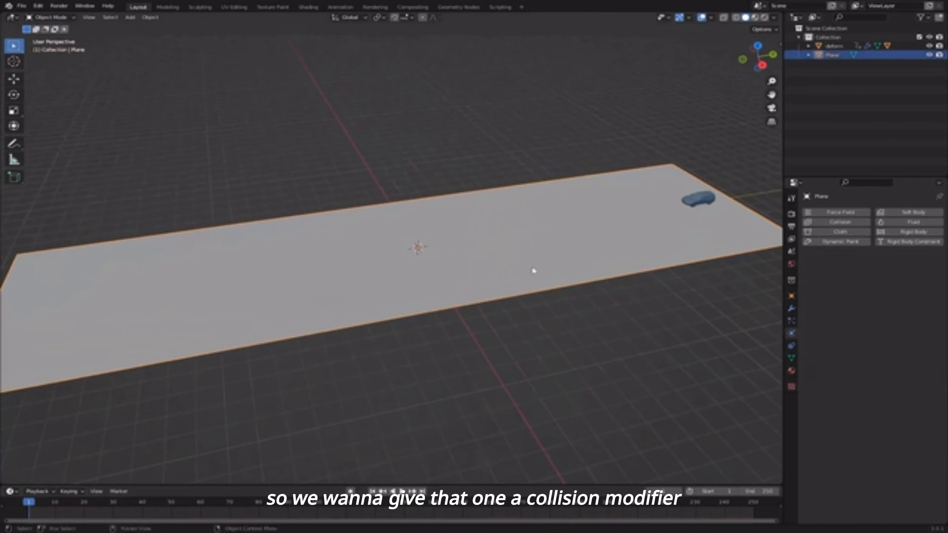
{"action": "left_click", "coordinate": [837, 223]}
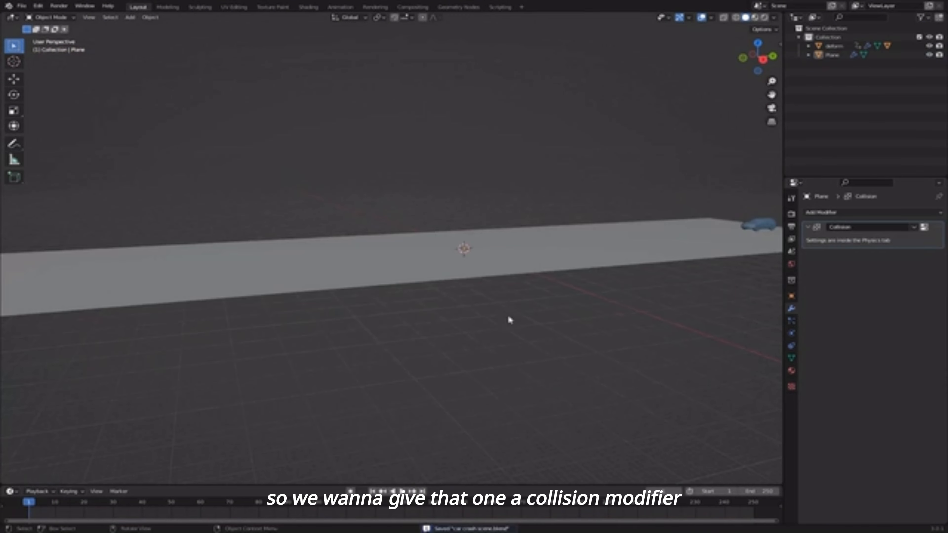
- Play the simulation and inspect the deform car sagging onto the plane
{"action": "key", "text": "space"}
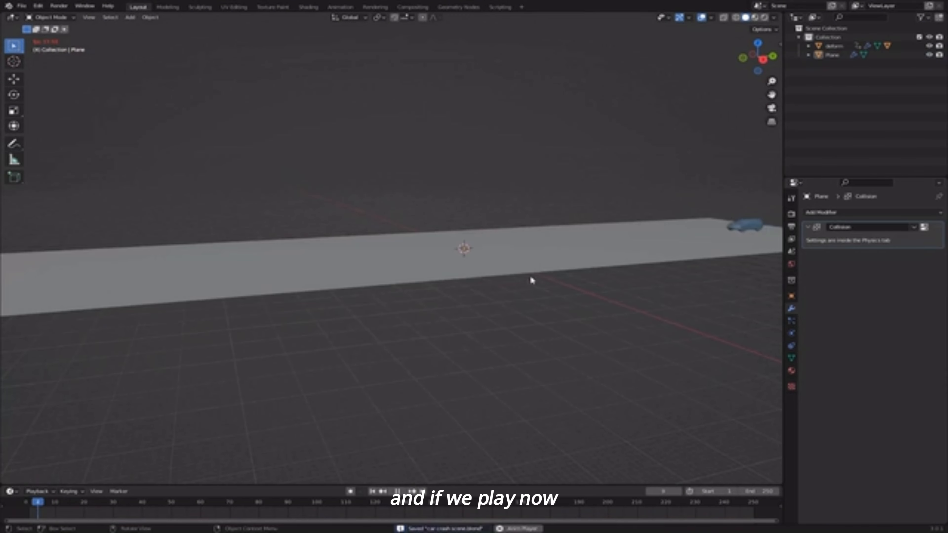
{"action": "middle_click_drag", "start_coordinate": [555, 316], "coordinate": [573, 303]}
{"action": "scroll", "coordinate": [589, 295], "scroll_direction": "up", "scroll_amount": 1}
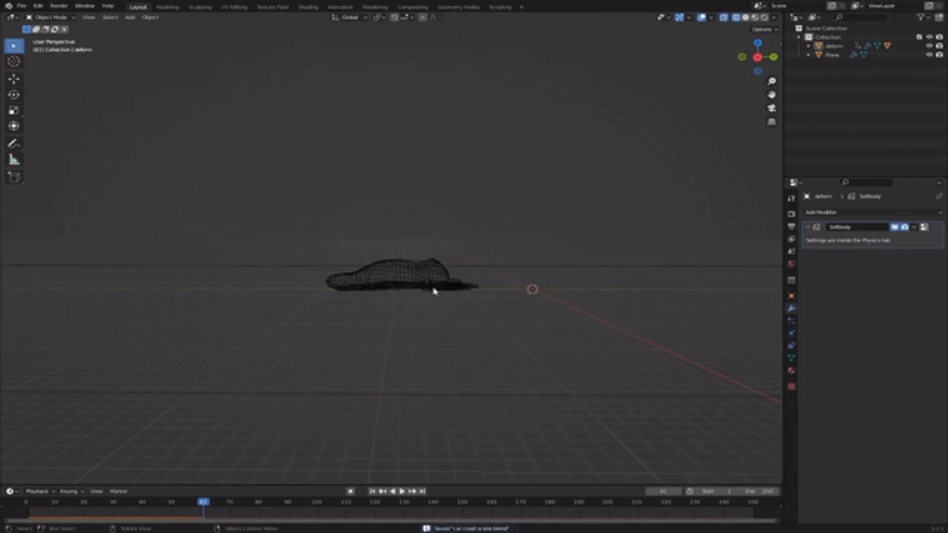
{"action": "scroll", "coordinate": [297, 274], "scroll_direction": "up", "scroll_amount": 4}
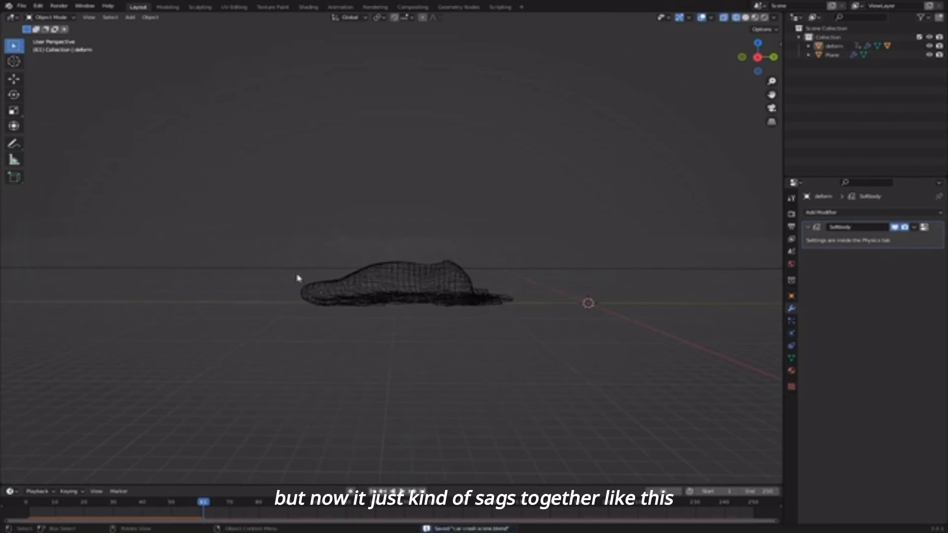
{"action": "left_click", "coordinate": [373, 289]}
{"action": "middle_click_drag", "start_coordinate": [433, 320], "coordinate": [462, 320]}
- At frame 1, select the deform car and expand its Soft Body Edges settings
{"action": "left_click", "coordinate": [373, 491]}
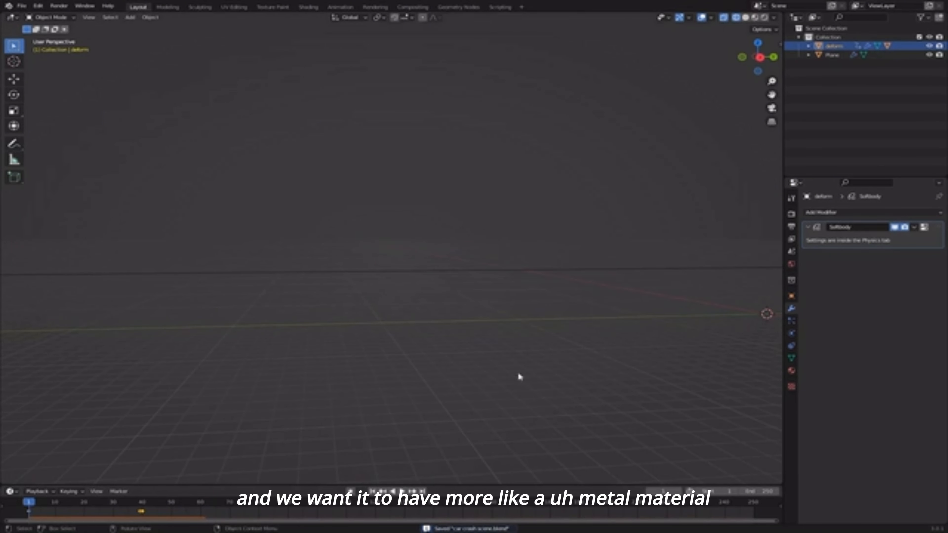
{"action": "scroll", "coordinate": [518, 371], "scroll_direction": "down", "scroll_amount": 6}
{"action": "middle_click_drag", "start_coordinate": [523, 318], "coordinate": [417, 334], "text": "shift"}
{"action": "left_click", "coordinate": [471, 258]}
{"action": "middle_click_drag", "start_coordinate": [471, 258], "coordinate": [668, 285]}
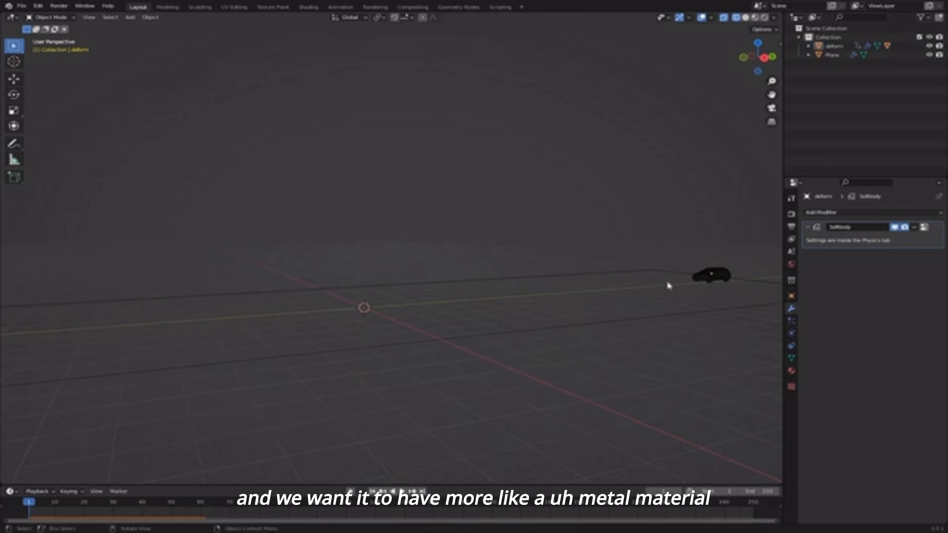
{"action": "left_click", "coordinate": [710, 275]}
{"action": "left_click", "coordinate": [791, 333]}
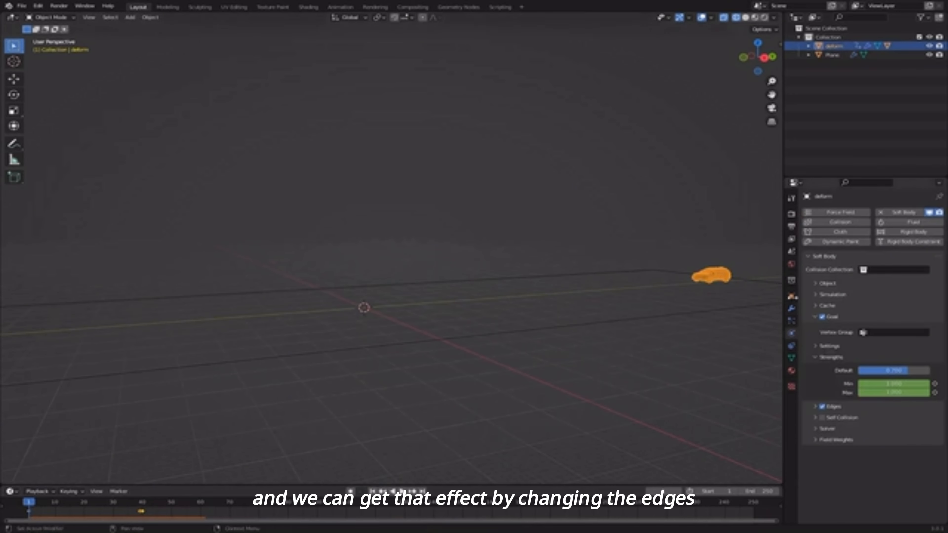
{"action": "middle_click_drag", "start_coordinate": [584, 316], "coordinate": [481, 287]}
{"action": "left_click", "coordinate": [821, 406]}
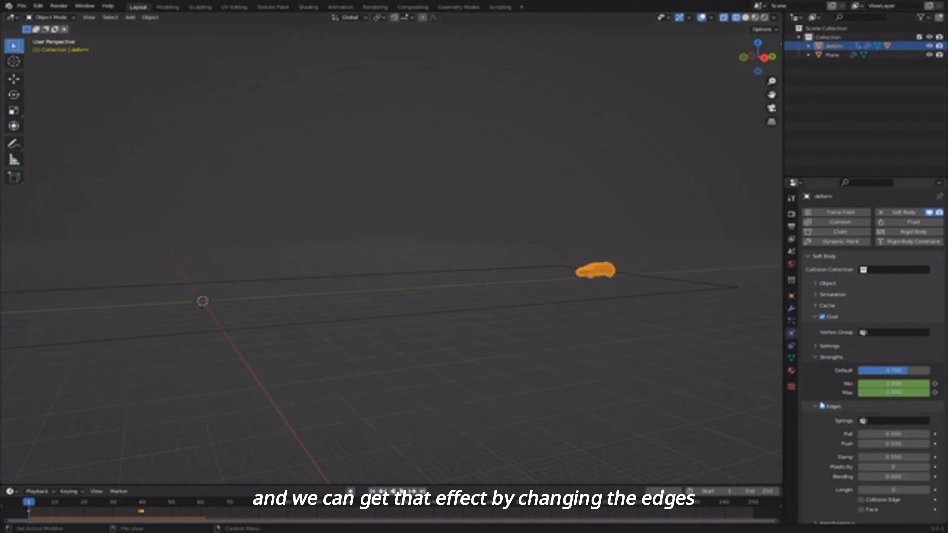
- Switch to solid shading and set Edges Pull and Push to 0.99 and Plasticity to 100
{"action": "key", "text": "shift+z"}
{"action": "middle_click_drag", "start_coordinate": [620, 332], "coordinate": [756, 303]}
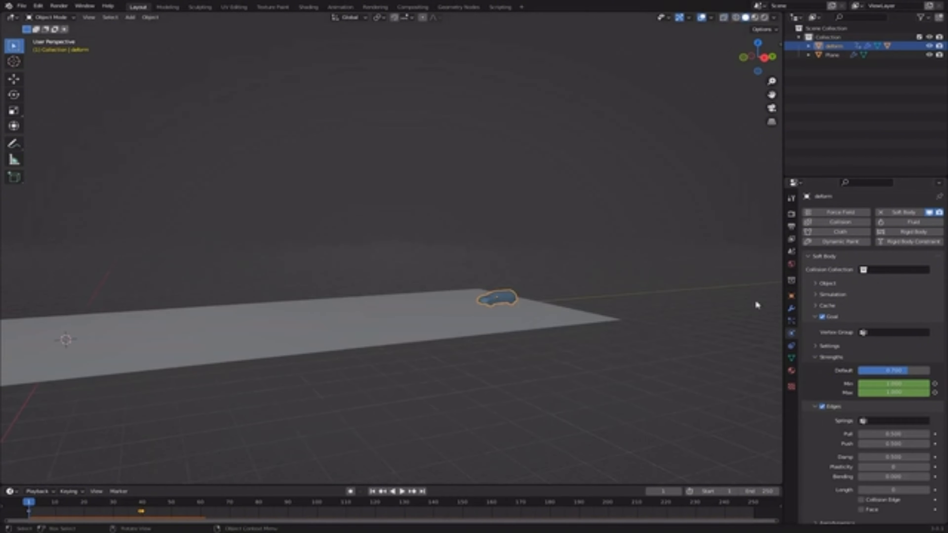
{"action": "scroll", "coordinate": [810, 402], "scroll_direction": "down", "scroll_amount": 3}
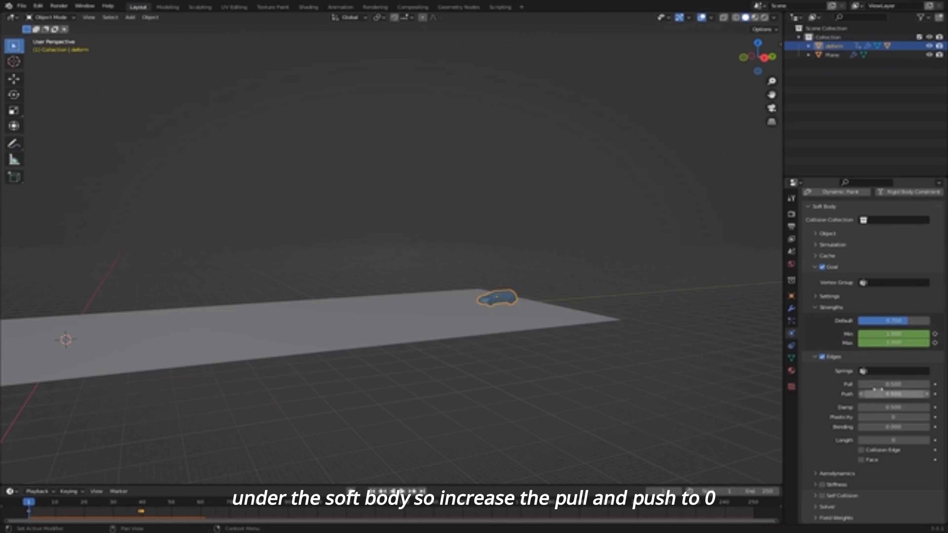
{"action": "left_click_drag", "start_coordinate": [878, 385], "coordinate": [878, 394]}
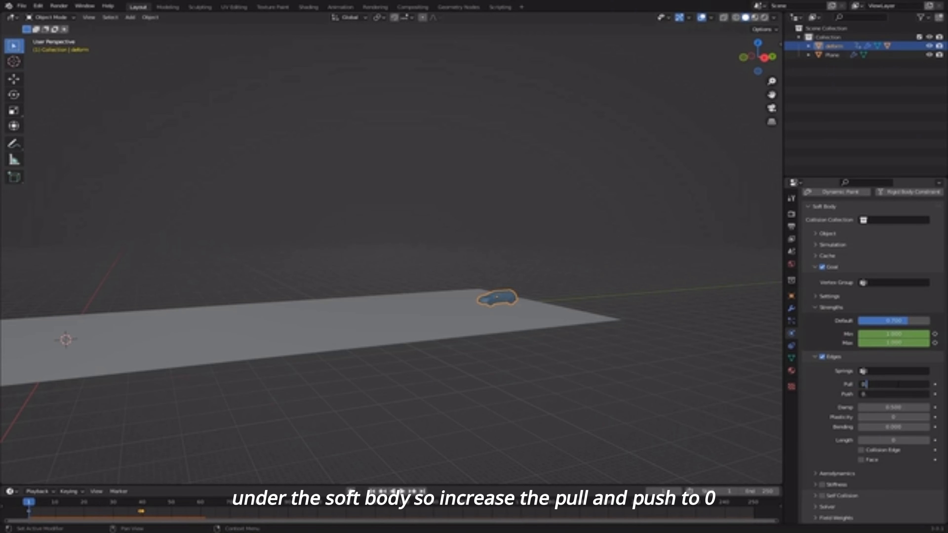
{"action": "key", "text": "Return"}
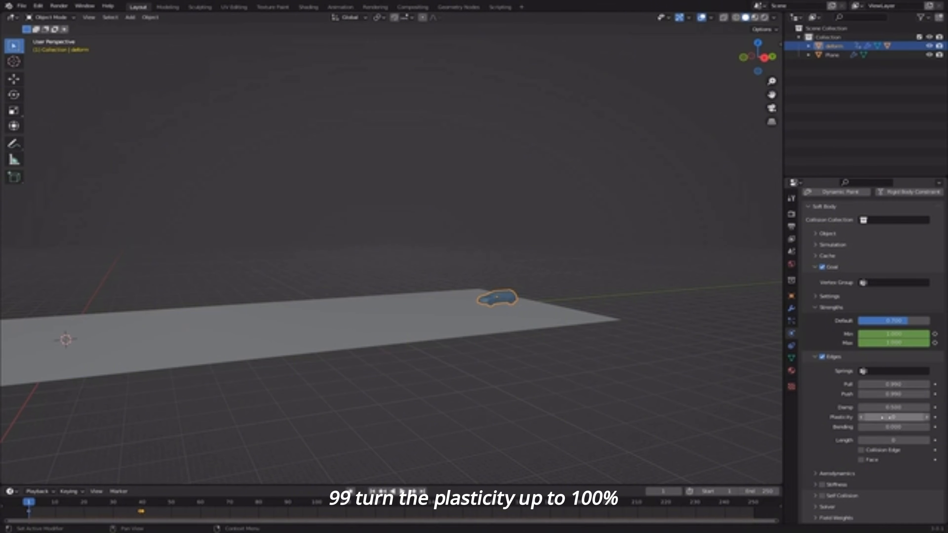
{"action": "left_click_drag", "start_coordinate": [881, 417], "coordinate": [928, 428]}
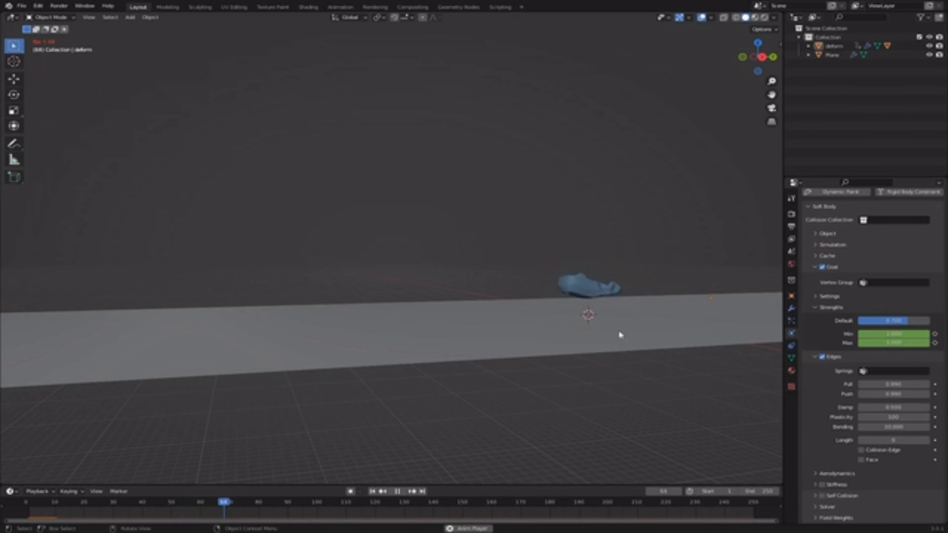
- Replay the simulation from the start to inspect the car's deformation
{"action": "key", "text": "space"}
{"action": "left_click", "coordinate": [374, 492]}
{"action": "scroll", "coordinate": [485, 291], "scroll_direction": "up", "scroll_amount": 4}
{"action": "key", "text": "space"}
{"action": "middle_click_drag", "start_coordinate": [455, 291], "coordinate": [458, 228]}
{"action": "key", "text": "space"}
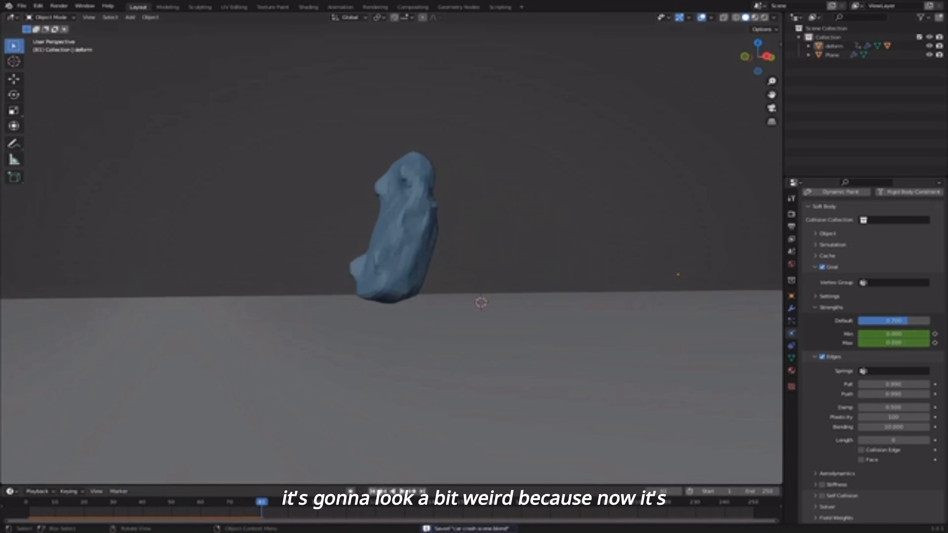
{"action": "left_click", "coordinate": [374, 491]}
{"action": "middle_click_drag", "start_coordinate": [517, 299], "coordinate": [431, 216]}
- Add a cube to the scene and play the animation to see the car's path
{"action": "key", "text": "shift+a"}
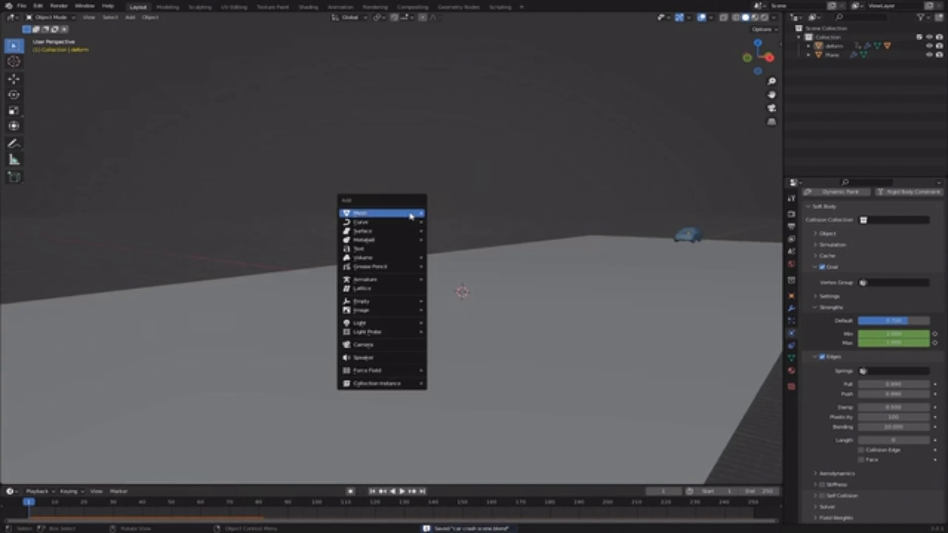
{"action": "mouse_move", "coordinate": [411, 215]}
{"action": "left_click", "coordinate": [436, 224]}
{"action": "scroll", "coordinate": [427, 287], "scroll_direction": "up", "scroll_amount": 3}
{"action": "middle_click_drag", "start_coordinate": [610, 305], "coordinate": [354, 294]}
{"action": "key", "text": "space"}
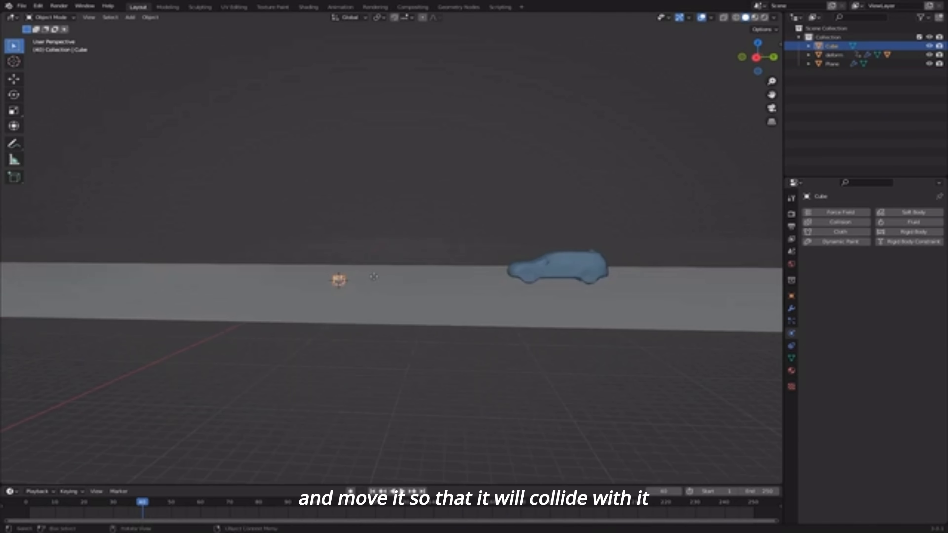
- Move the cube along Y, scale it up, and raise it onto the ground plane
{"action": "key", "text": "g"}
{"action": "key", "text": "y"}
{"action": "left_click", "coordinate": [507, 280]}
{"action": "key", "text": "s"}
{"action": "left_click", "coordinate": [546, 314]}
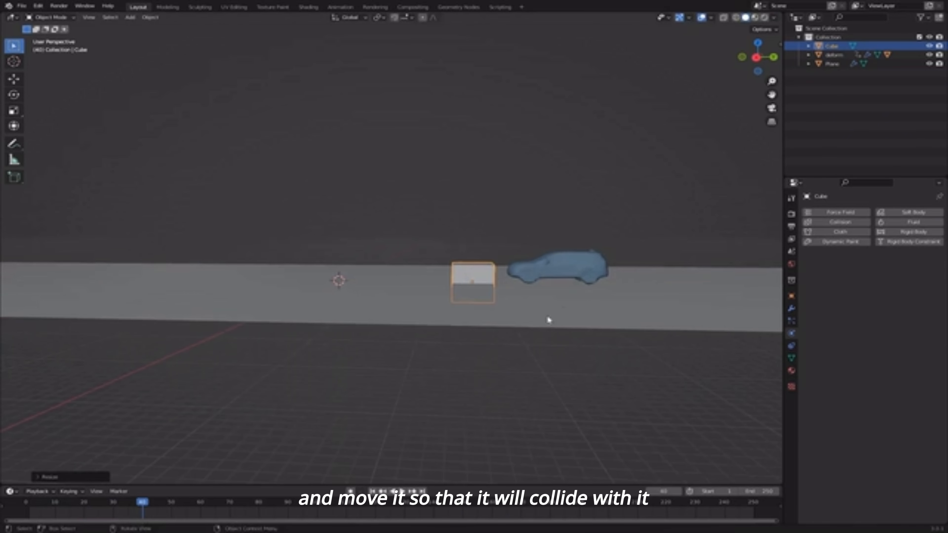
{"action": "middle_click_drag", "start_coordinate": [546, 314], "coordinate": [556, 246]}
{"action": "key", "text": "g"}
{"action": "key", "text": "z"}
{"action": "left_click", "coordinate": [530, 294]}
- Give the cube Collision physics
{"action": "left_click", "coordinate": [834, 223]}
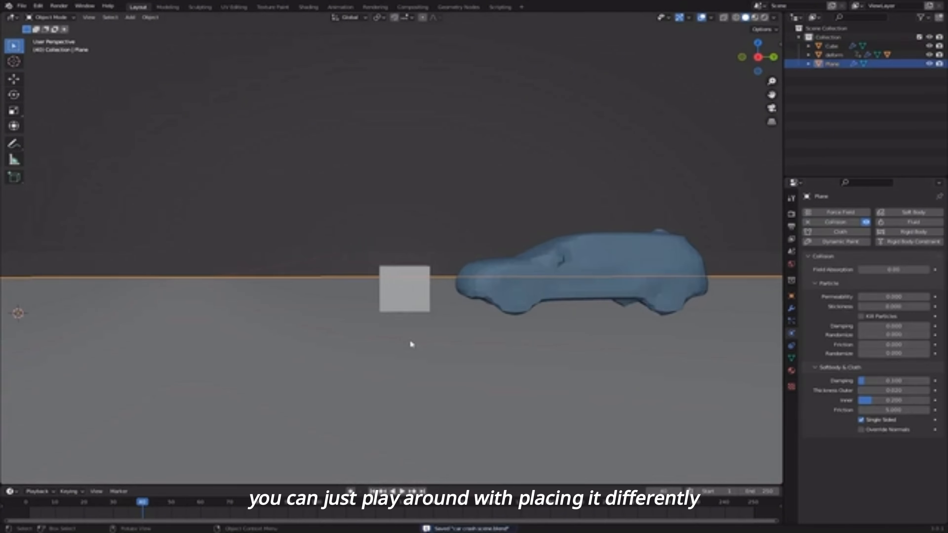
{"action": "key", "text": "KP_5"}
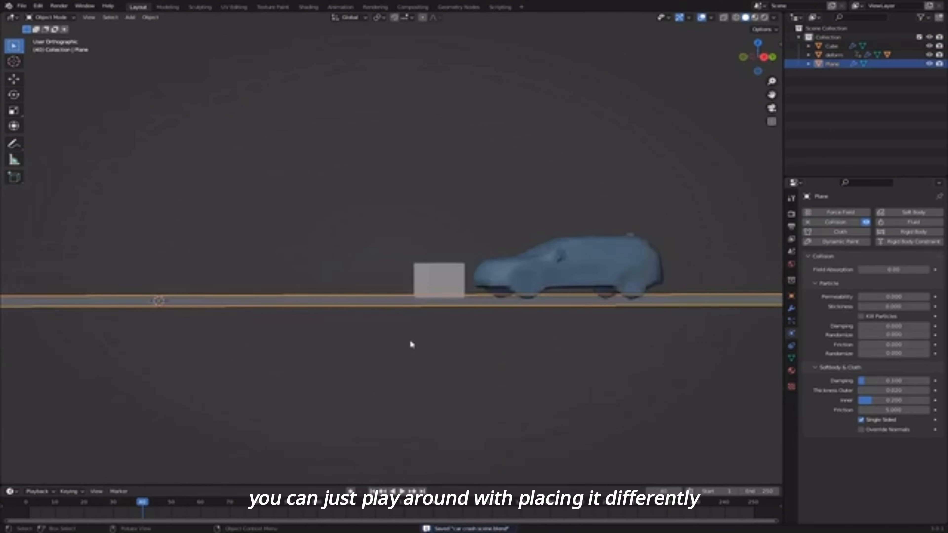
{"action": "left_click", "coordinate": [436, 281]}
{"action": "key", "text": "KP_5"}
{"action": "middle_click_drag", "start_coordinate": [437, 281], "coordinate": [524, 258]}
{"action": "scroll", "coordinate": [518, 277], "scroll_direction": "up", "scroll_amount": 5}
{"action": "scroll", "coordinate": [518, 273], "scroll_direction": "down", "scroll_amount": 3}
- Position the cube directly in front of the car and flatten it along Z
{"action": "key", "text": "g"}
{"action": "key", "text": "x"}
{"action": "left_click", "coordinate": [449, 266]}
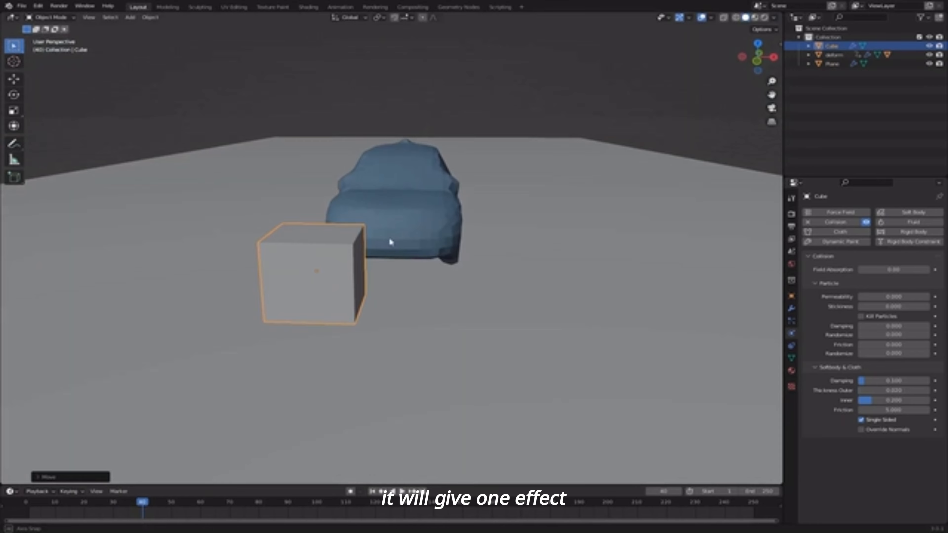
{"action": "key", "text": "g"}
{"action": "left_click", "coordinate": [500, 248]}
{"action": "middle_click_drag", "start_coordinate": [500, 248], "coordinate": [475, 262]}
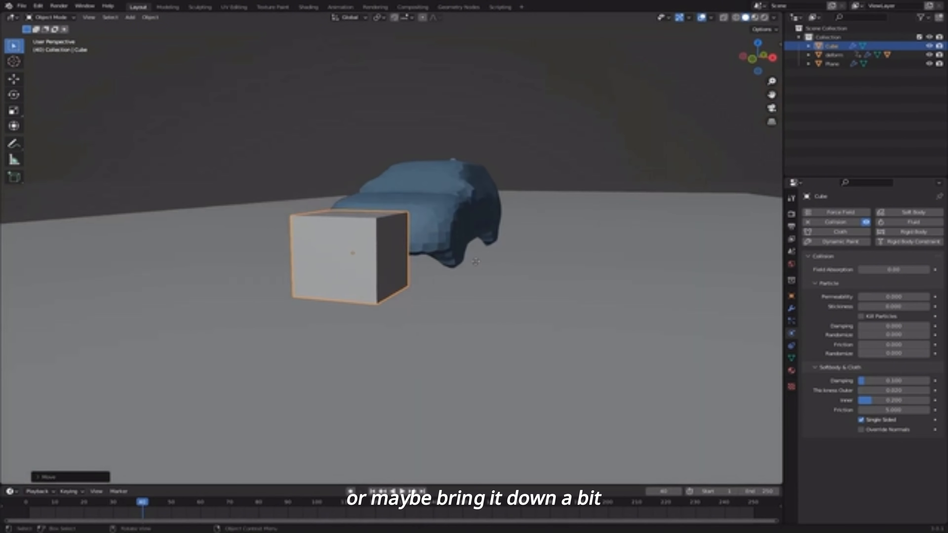
{"action": "key", "text": "s"}
{"action": "key", "text": "z"}
{"action": "left_click", "coordinate": [475, 272]}
{"action": "left_click", "coordinate": [381, 153]}
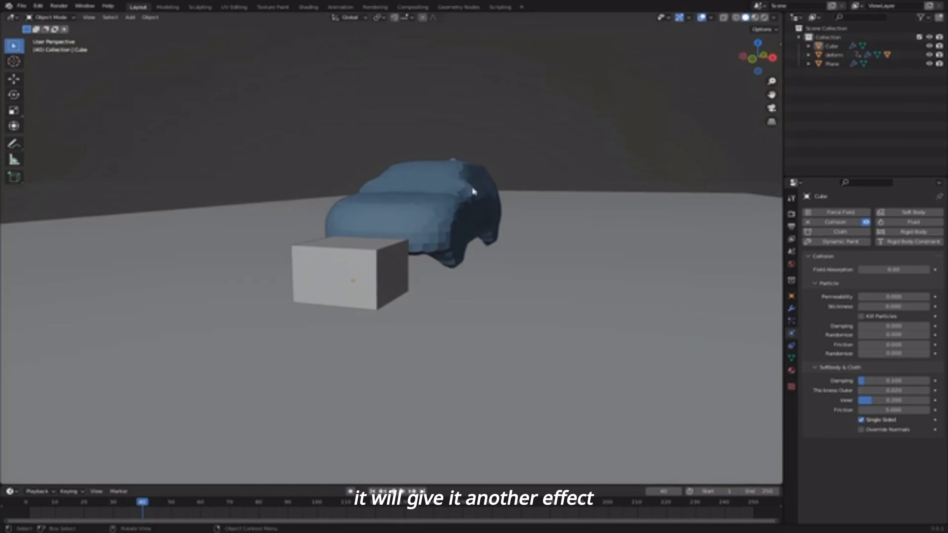
{"action": "middle_click_drag", "start_coordinate": [472, 191], "coordinate": [376, 261]}
- Save the scene and play the crash from frame 1 against the cube
{"action": "key", "text": "ctrl+s"}
{"action": "left_click", "coordinate": [373, 492]}
{"action": "middle_click_drag", "start_coordinate": [515, 359], "coordinate": [526, 251]}
{"action": "key", "text": "space"}
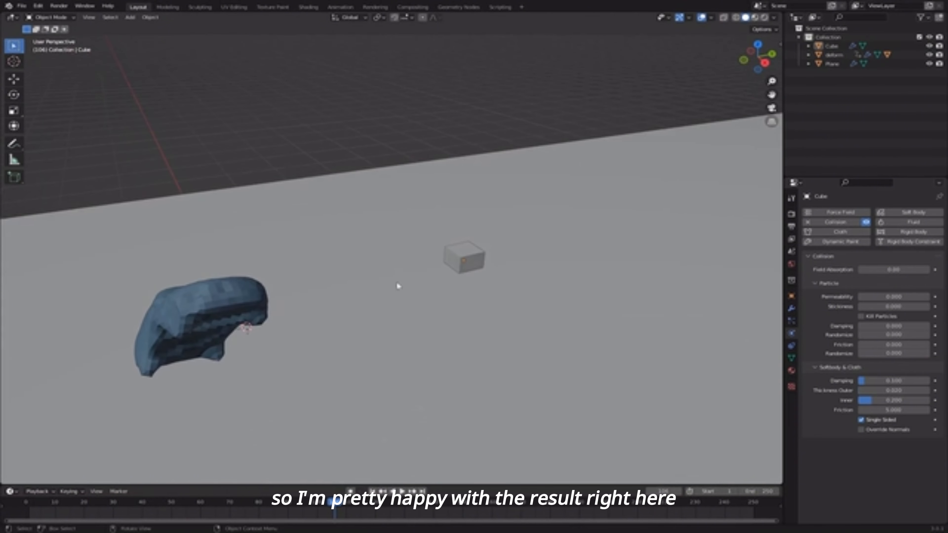
{"action": "middle_click_drag", "start_coordinate": [399, 286], "coordinate": [391, 372], "text": "ctrl"}
{"action": "middle_click_drag", "start_coordinate": [381, 299], "coordinate": [384, 288]}
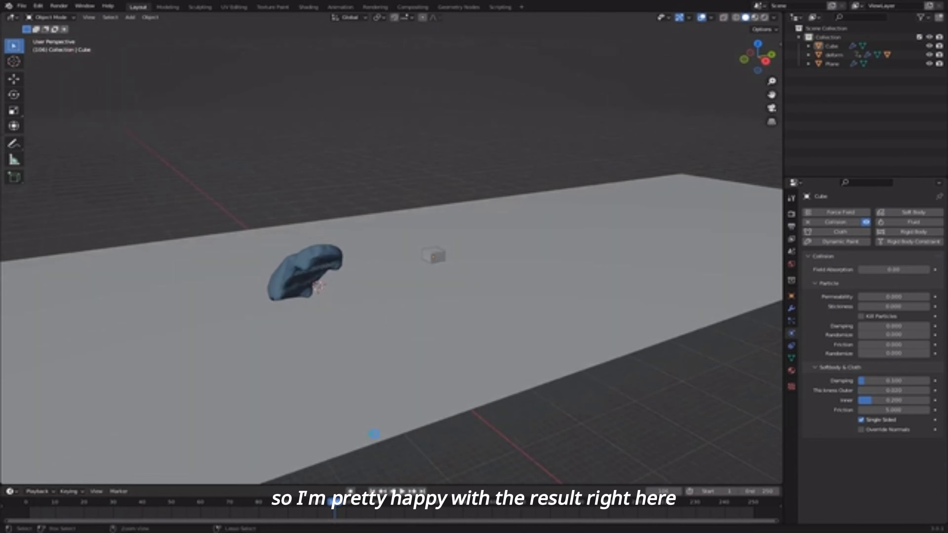
- Save again, replay the crash, and step frame by frame around the impact
{"action": "key", "text": "ctrl+s"}
{"action": "left_click", "coordinate": [372, 491]}
{"action": "middle_click_drag", "start_coordinate": [481, 347], "coordinate": [461, 292], "text": "shift"}
{"action": "key", "text": "space"}
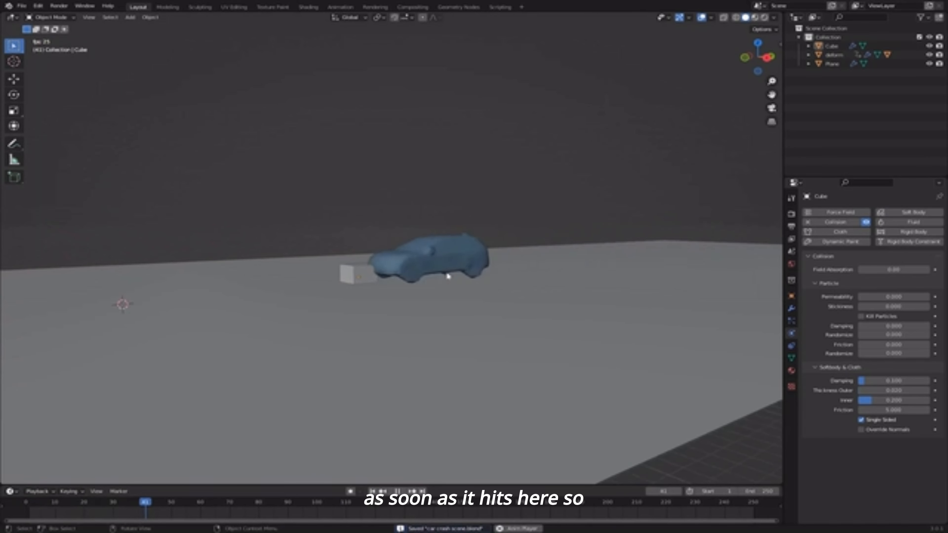
{"action": "key", "text": "space"}
{"action": "middle_click_drag", "start_coordinate": [371, 280], "coordinate": [529, 289]}
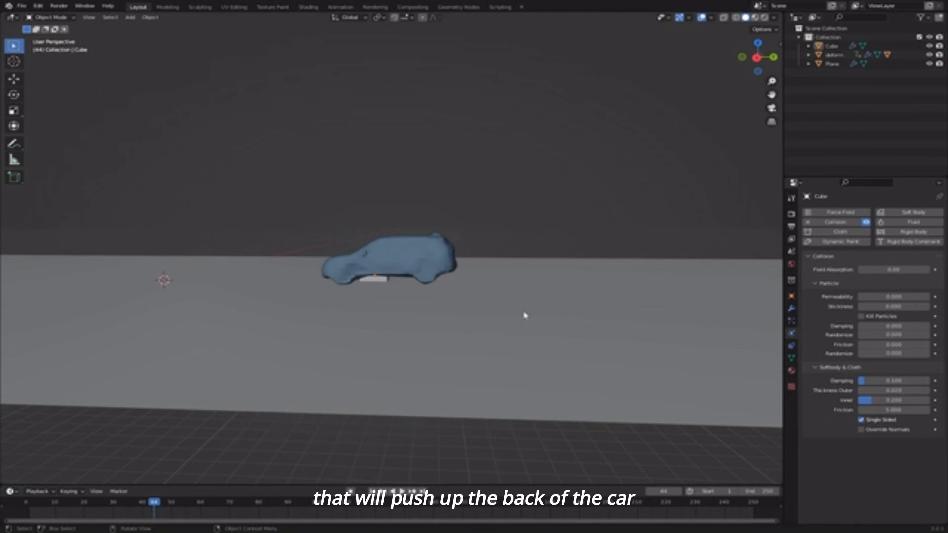
{"action": "key", "text": "Left"}
{"action": "key", "text": "Left"}
{"action": "key", "text": "Right"}
{"action": "key", "text": "Right"}
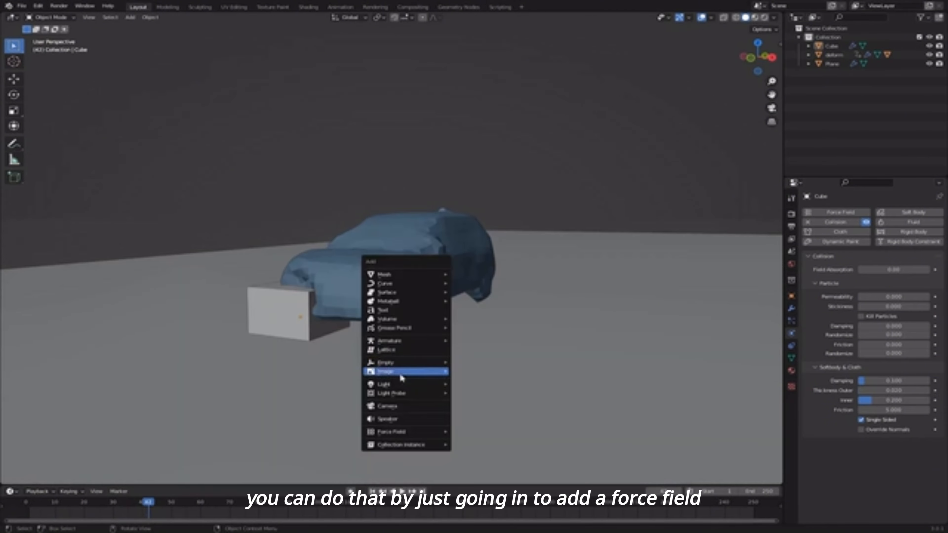
{"action": "mouse_move", "coordinate": [402, 433]}
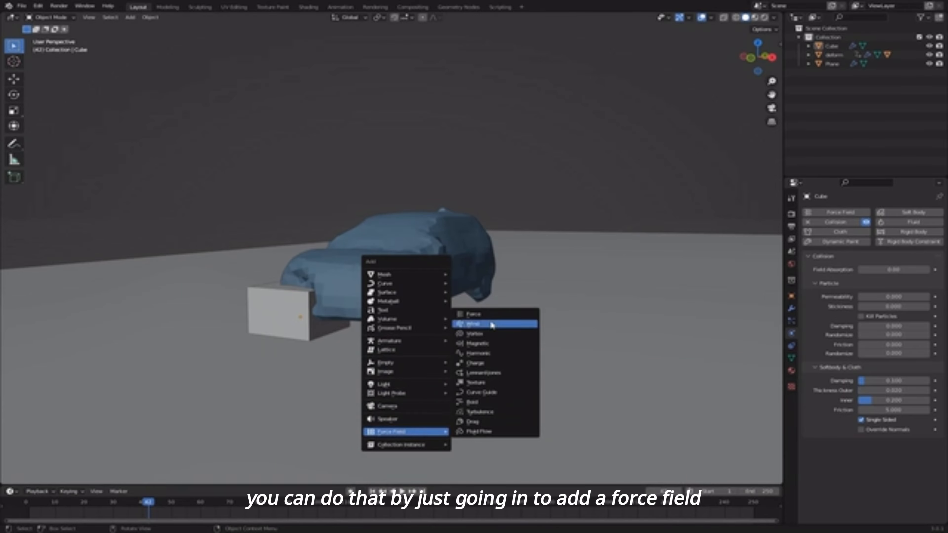
- Add a Force field, keyframe its Strength at 0 on frame 42, then advance one frame
{"action": "left_click", "coordinate": [473, 314]}
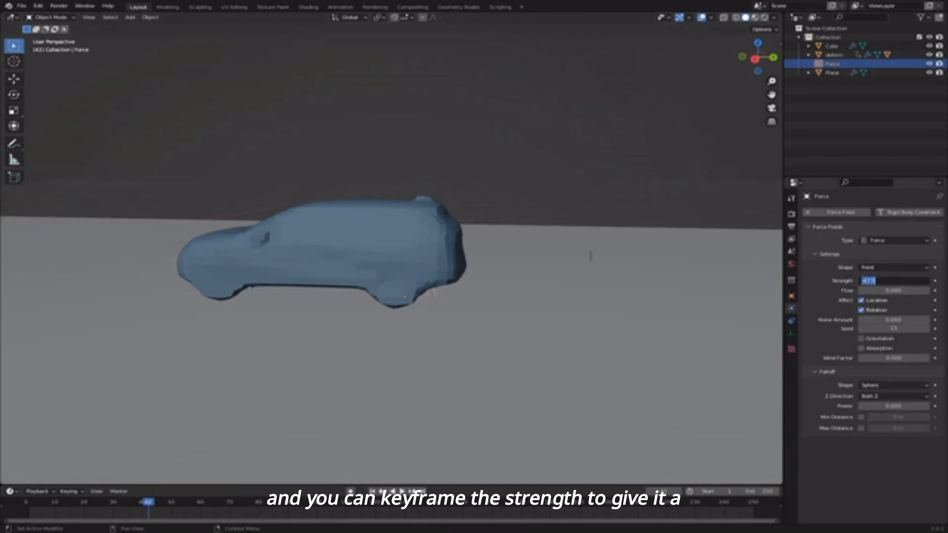
{"action": "type", "text": "0"}
{"action": "key", "text": "Return"}
{"action": "key", "text": "i"}
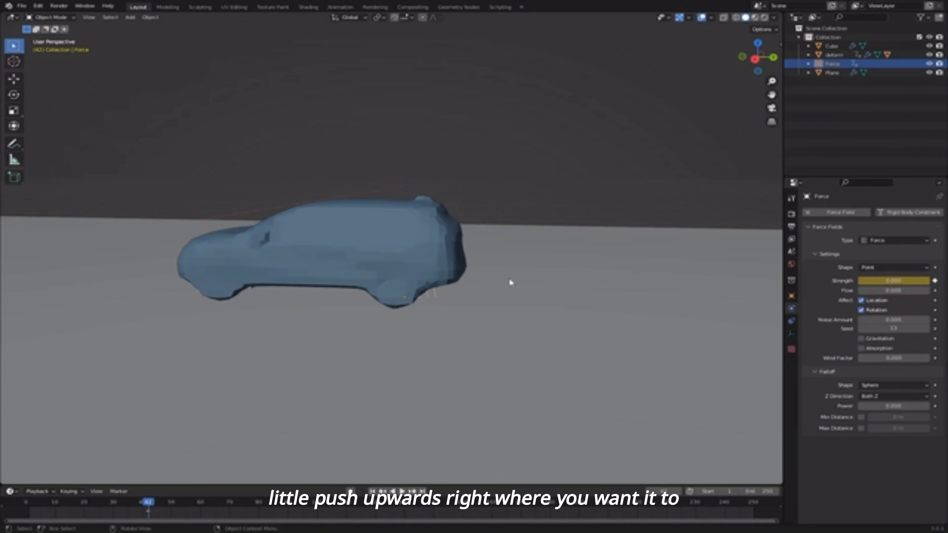
{"action": "key", "text": "Right"}
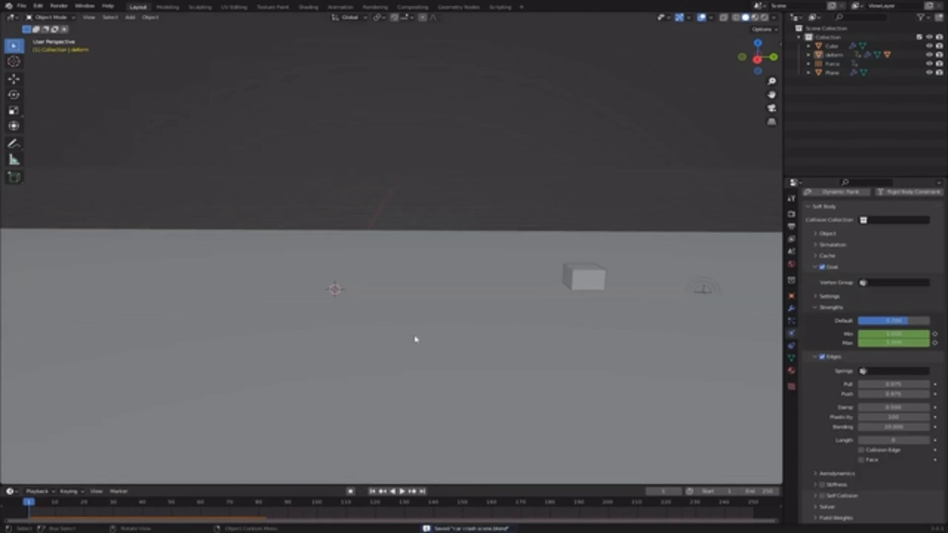
{"action": "middle_click_drag", "start_coordinate": [417, 339], "coordinate": [623, 219]}
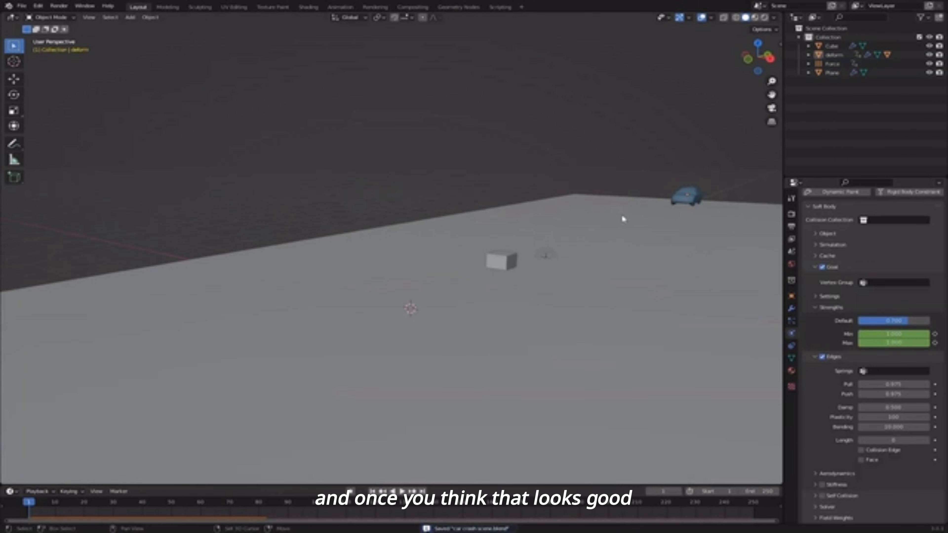
- Bake the soft body simulation to cache from its Cache settings
{"action": "scroll", "coordinate": [669, 238], "scroll_direction": "up", "scroll_amount": 1}
{"action": "middle_click_drag", "start_coordinate": [669, 237], "coordinate": [626, 249], "text": "shift"}
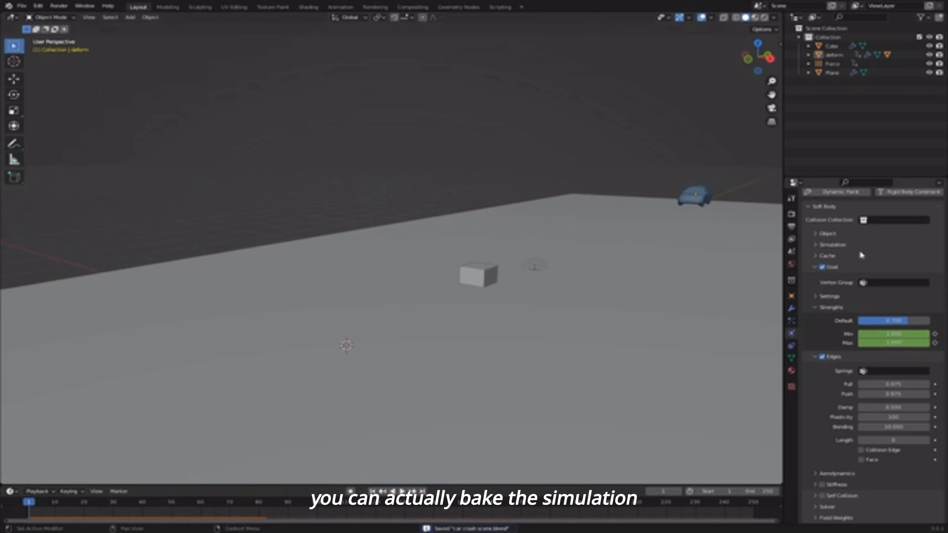
{"action": "left_click", "coordinate": [844, 257]}
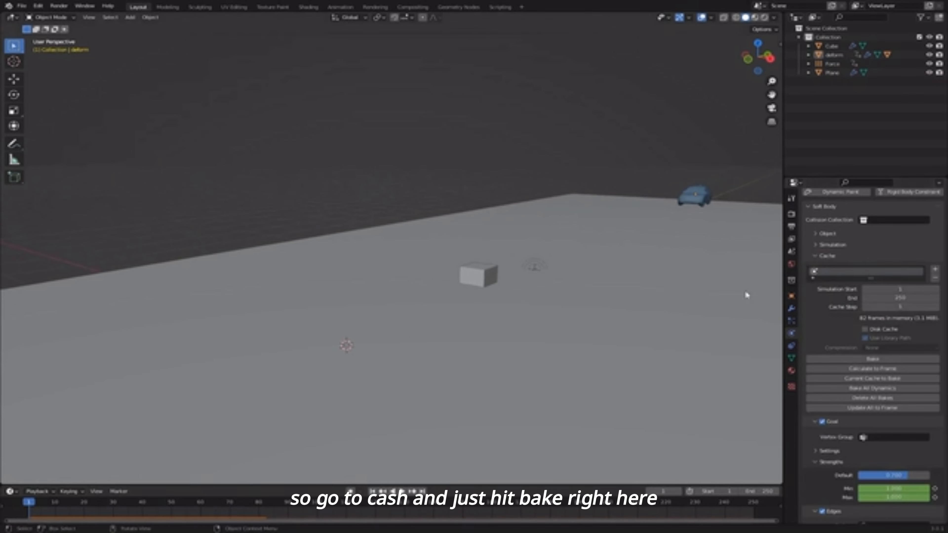
{"action": "left_click", "coordinate": [858, 359]}
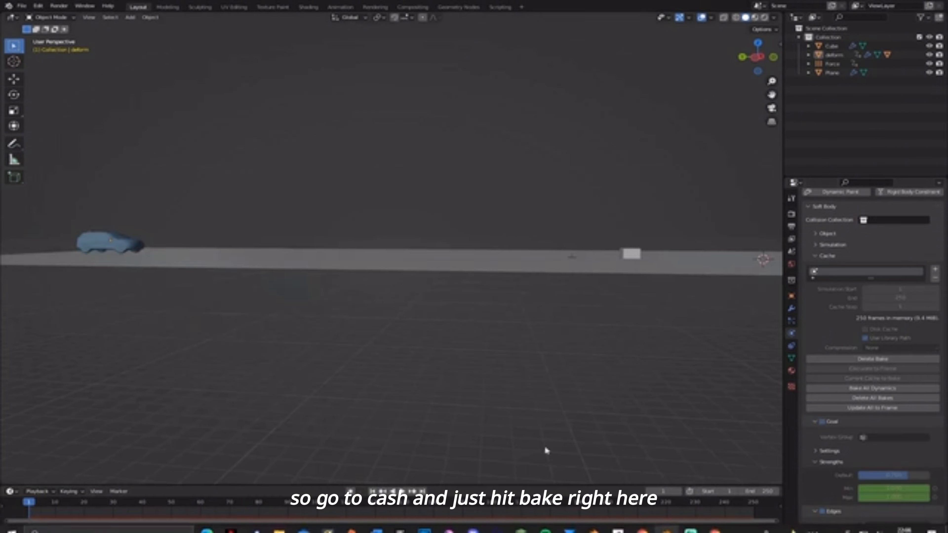
{"action": "middle_click_drag", "start_coordinate": [378, 341], "coordinate": [425, 330]}
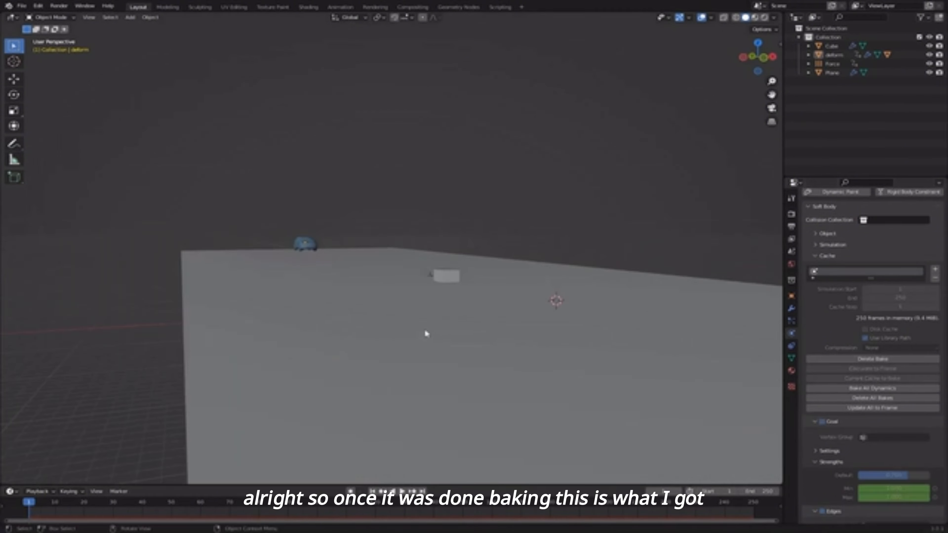
- Play the baked crash, following the car, and stop at frame 171
{"action": "key", "text": "space"}
{"action": "middle_click_drag", "start_coordinate": [511, 348], "coordinate": [403, 327]}
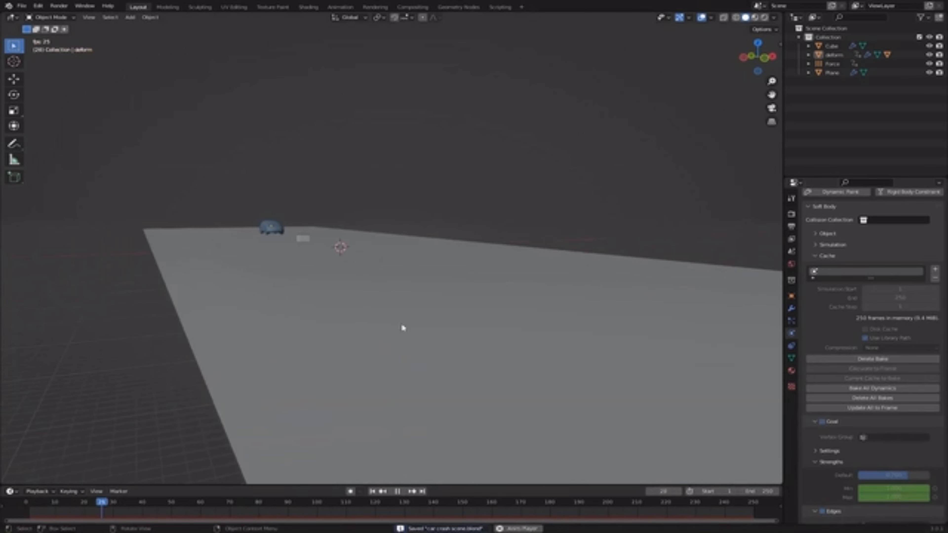
{"action": "scroll", "coordinate": [324, 294], "scroll_direction": "up", "scroll_amount": 5}
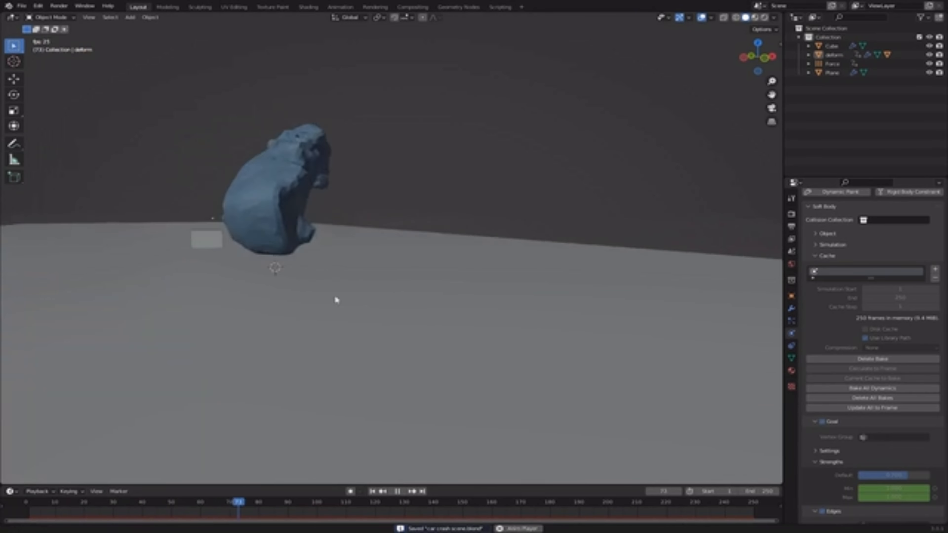
{"action": "middle_click_drag", "start_coordinate": [335, 300], "coordinate": [457, 314], "text": "shift"}
{"action": "scroll", "coordinate": [457, 314], "scroll_direction": "down", "scroll_amount": 1}
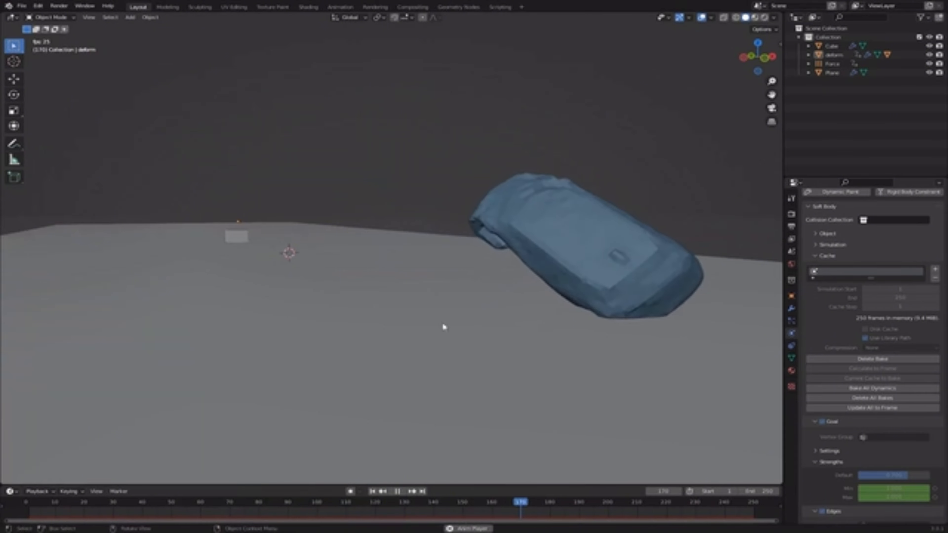
{"action": "key", "text": "space"}
{"action": "middle_click_drag", "start_coordinate": [443, 327], "coordinate": [335, 319]}
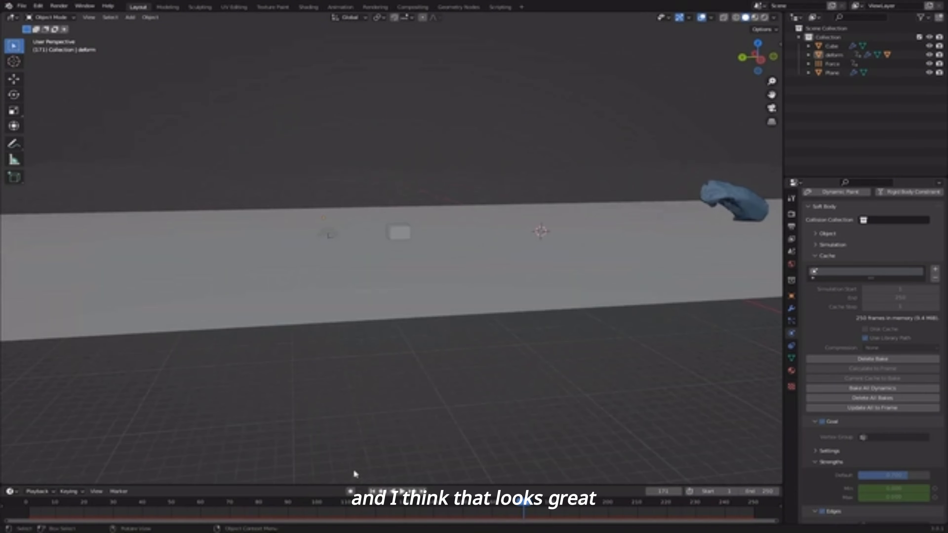
- Return to frame 1, unhide the high-poly rogue car in the Outliner, and select it
{"action": "left_click", "coordinate": [372, 491]}
{"action": "scroll", "coordinate": [157, 230], "scroll_direction": "down", "scroll_amount": 3}
{"action": "middle_click_drag", "start_coordinate": [157, 230], "coordinate": [522, 228], "text": "shift"}
{"action": "scroll", "coordinate": [519, 228], "scroll_direction": "up", "scroll_amount": 3}
{"action": "middle_click_drag", "start_coordinate": [481, 243], "coordinate": [441, 266]}
{"action": "scroll", "coordinate": [441, 267], "scroll_direction": "up", "scroll_amount": 2}
{"action": "left_click", "coordinate": [808, 55]}
{"action": "left_click", "coordinate": [930, 90]}
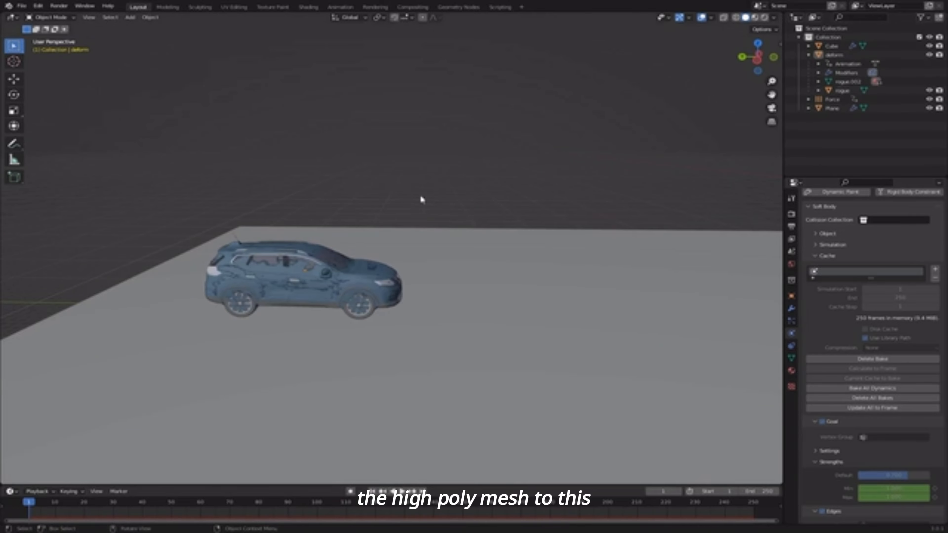
{"action": "scroll", "coordinate": [334, 308], "scroll_direction": "up", "scroll_amount": 6}
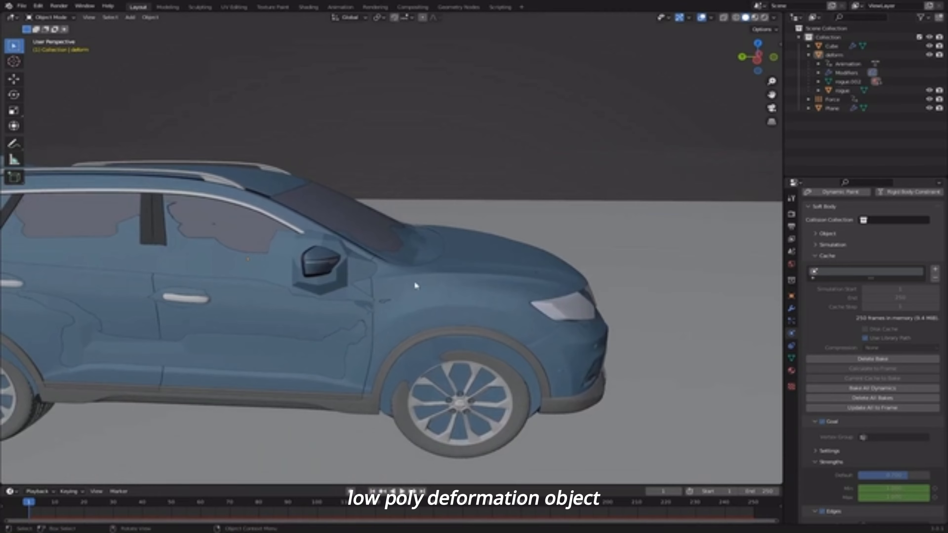
{"action": "left_click", "coordinate": [409, 283]}
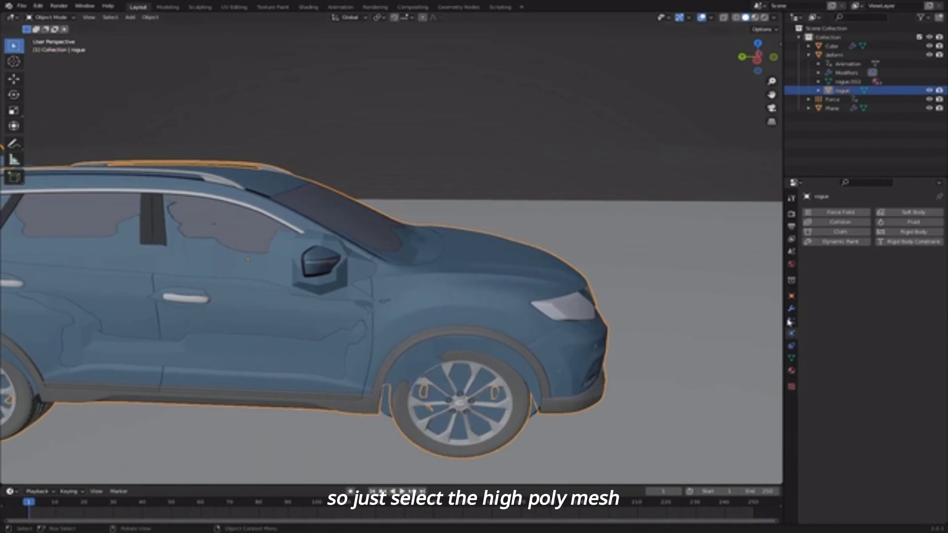
- Add a Surface Deform modifier to rogue with target deform and bind it
{"action": "left_click", "coordinate": [791, 309]}
{"action": "left_click", "coordinate": [820, 213]}
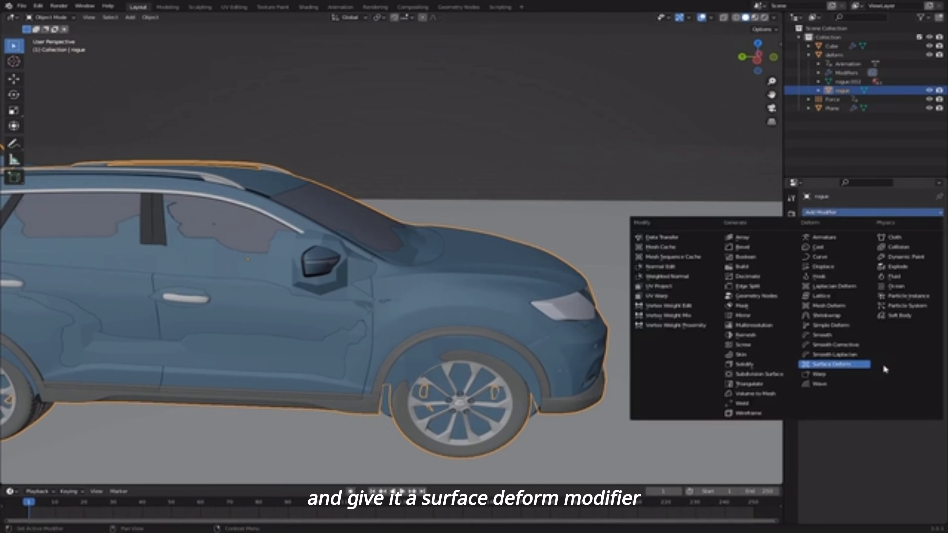
{"action": "left_click", "coordinate": [840, 364]}
{"action": "left_click", "coordinate": [892, 240]}
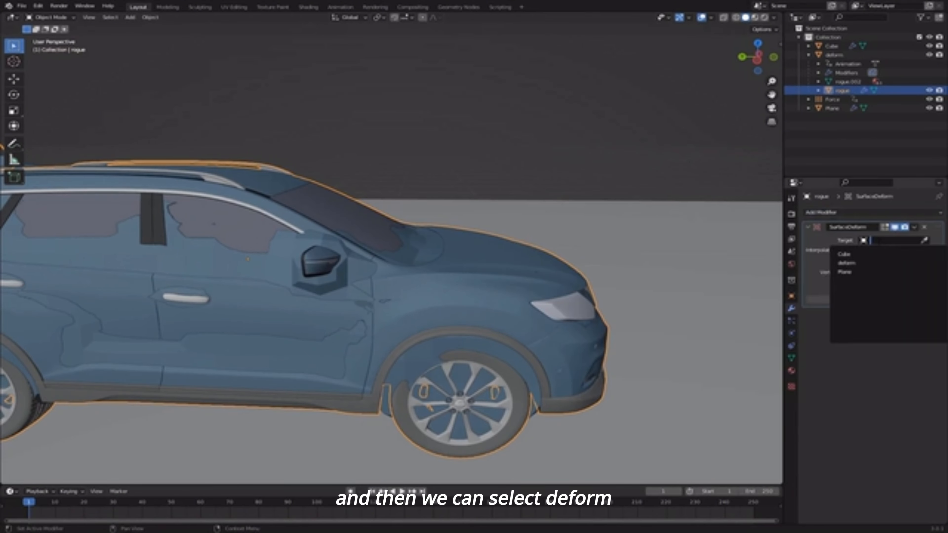
{"action": "left_click", "coordinate": [864, 263]}
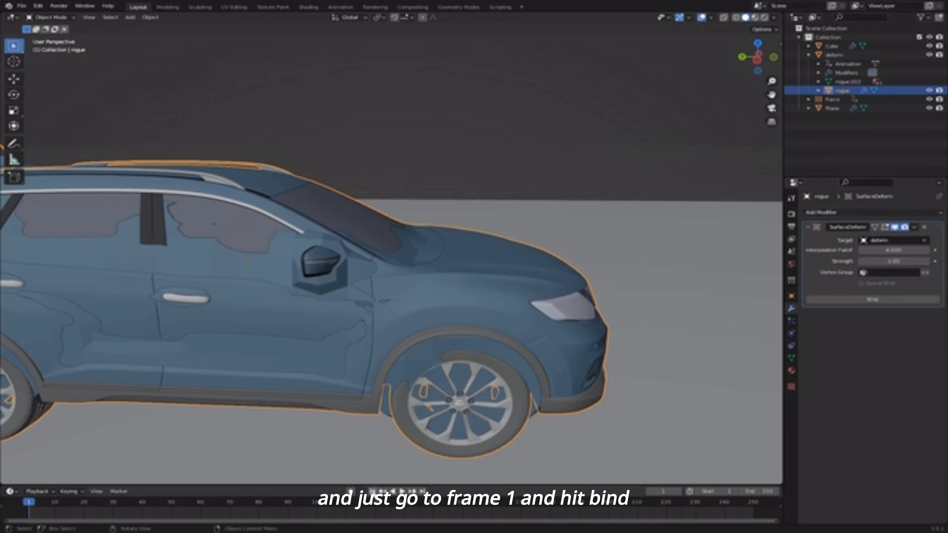
{"action": "left_click", "coordinate": [858, 300]}
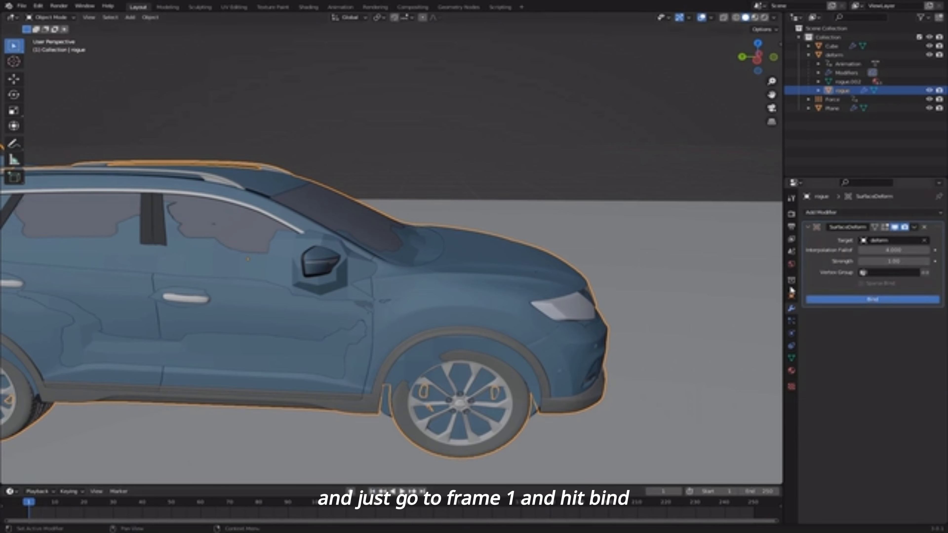
- Hide the deform object, save the scene, and select the crumpled high-poly car
{"action": "left_click", "coordinate": [903, 138]}
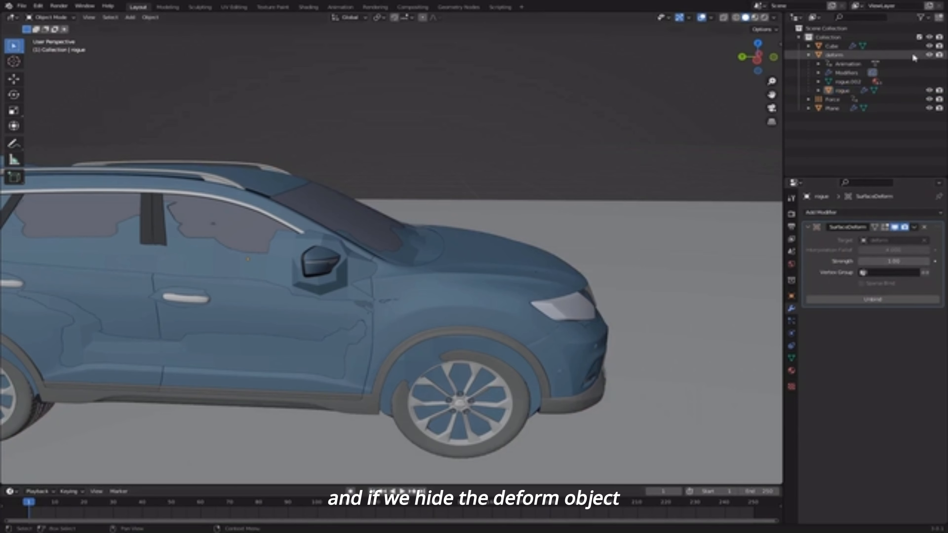
{"action": "left_click", "coordinate": [928, 56]}
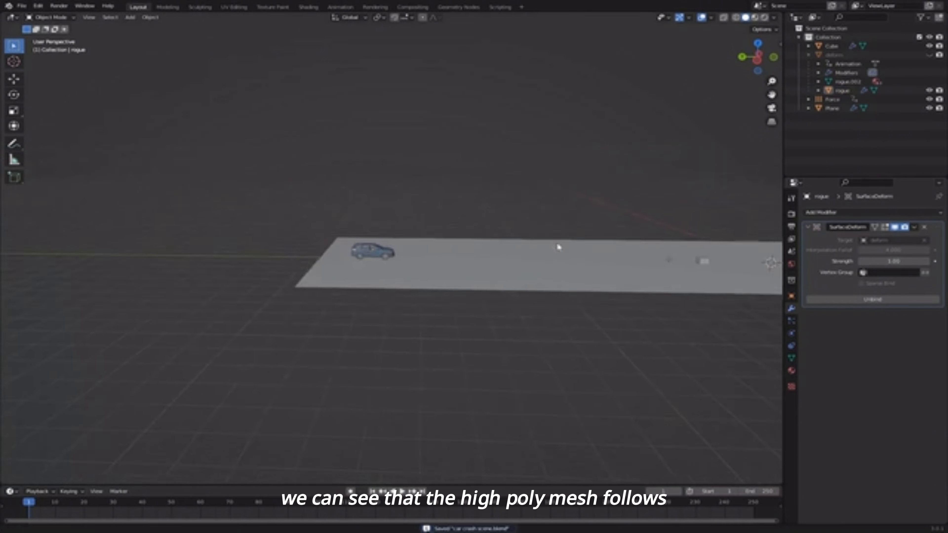
{"action": "key", "text": "ctrl+s"}
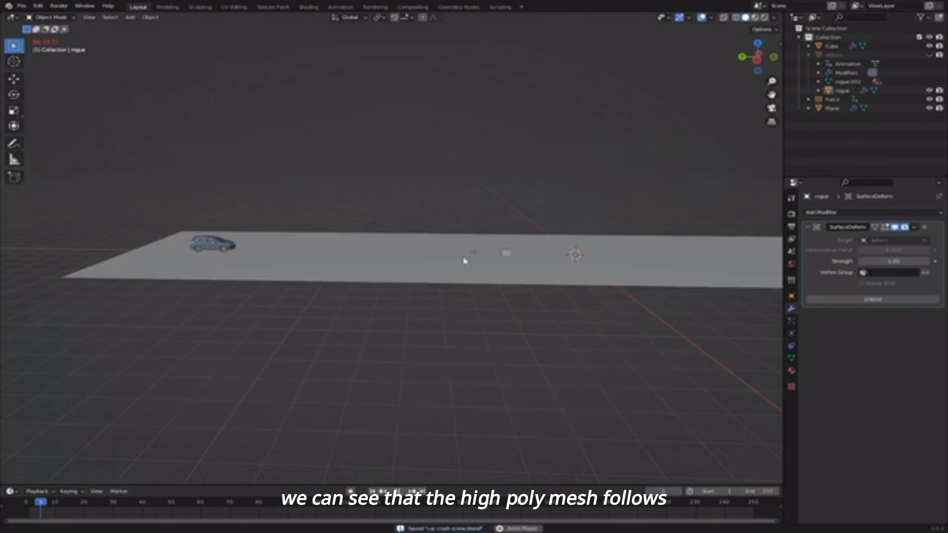
{"action": "scroll", "coordinate": [463, 260], "scroll_direction": "up", "scroll_amount": 6}
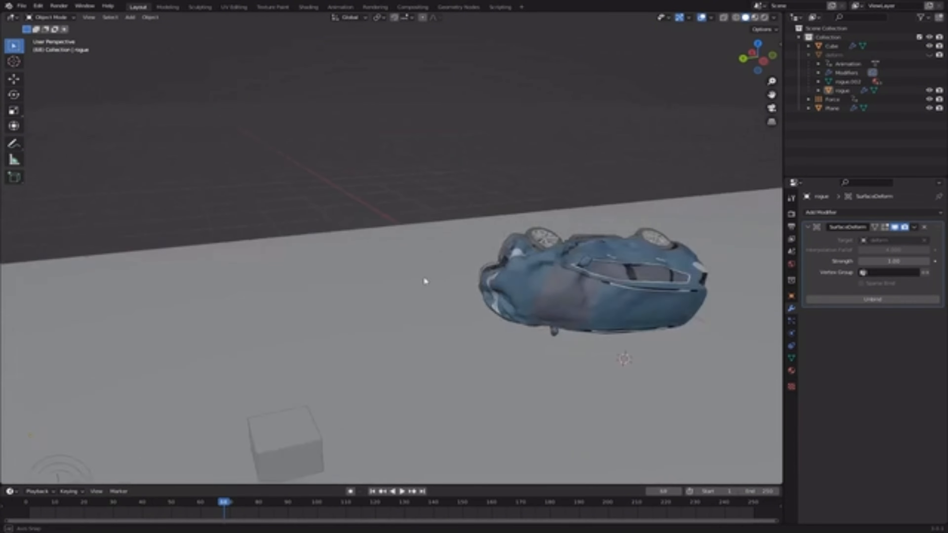
{"action": "middle_click_drag", "start_coordinate": [424, 276], "coordinate": [492, 267]}
{"action": "middle_click_drag", "start_coordinate": [493, 267], "coordinate": [303, 171], "text": "shift"}
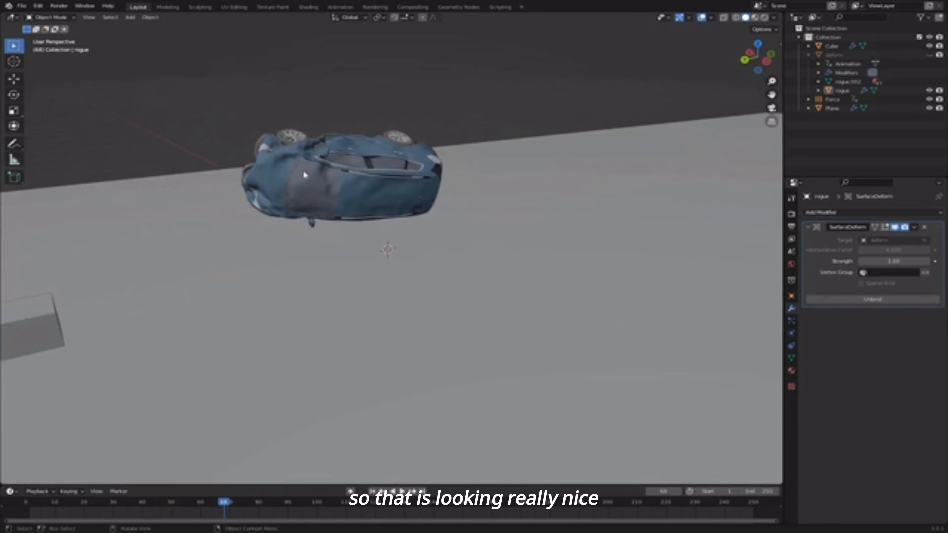
{"action": "left_click", "coordinate": [312, 176]}
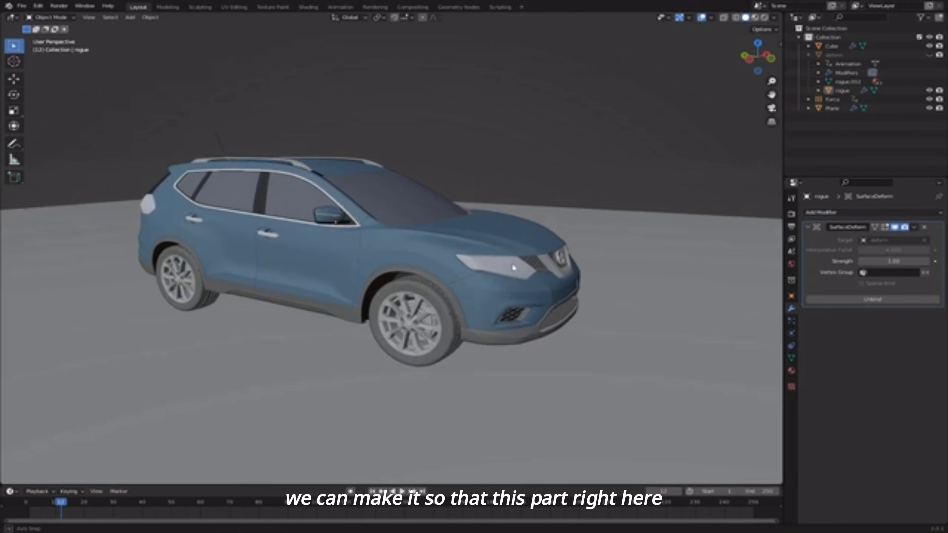
- Jump the timeline to frame 1 and centre the intact rogue car in the view
{"action": "middle_click_drag", "start_coordinate": [453, 254], "coordinate": [514, 299]}
{"action": "middle_click_drag", "start_coordinate": [535, 367], "coordinate": [581, 292]}
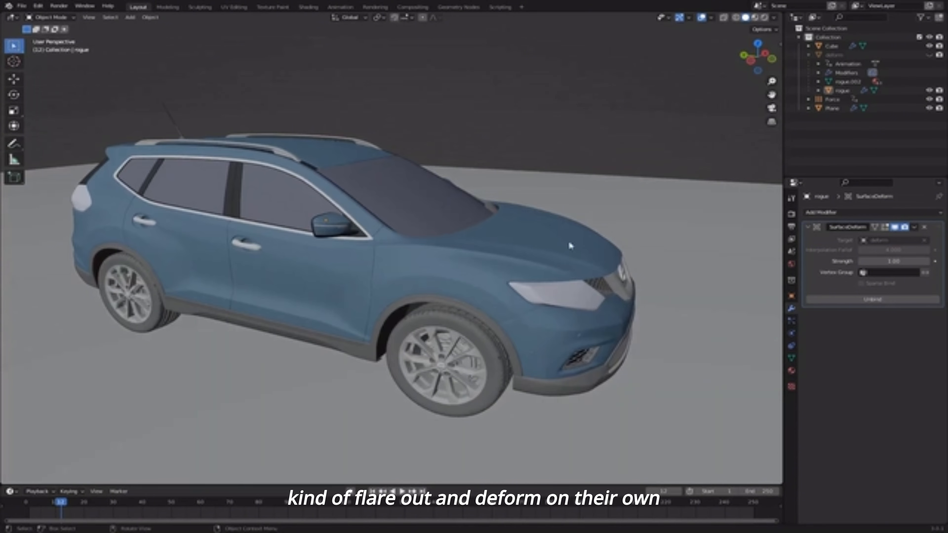
{"action": "middle_click_drag", "start_coordinate": [570, 245], "coordinate": [527, 252]}
{"action": "middle_click_drag", "start_coordinate": [480, 280], "coordinate": [497, 276]}
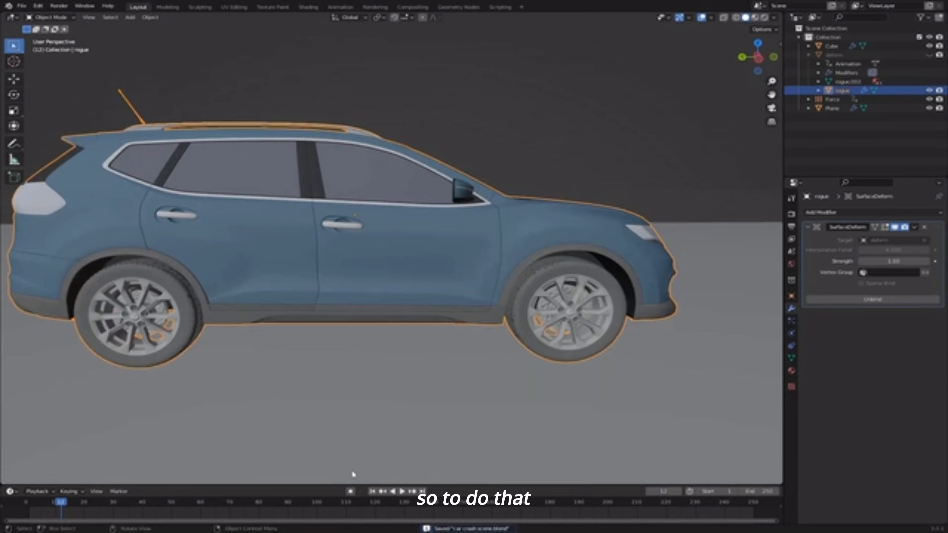
{"action": "left_click", "coordinate": [372, 492]}
{"action": "middle_click_drag", "start_coordinate": [171, 306], "coordinate": [606, 306], "text": "shift"}
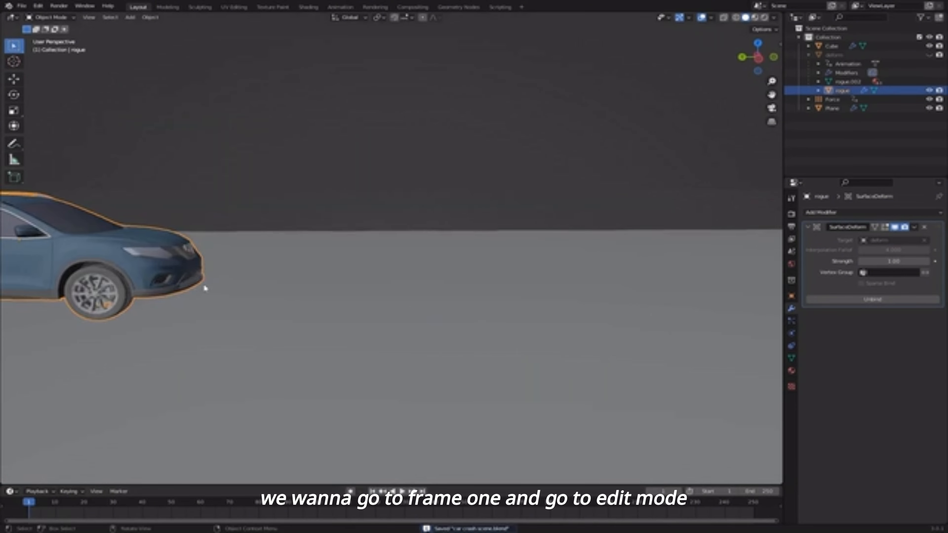
{"action": "middle_click_drag", "start_coordinate": [206, 289], "coordinate": [601, 285], "text": "shift"}
{"action": "scroll", "coordinate": [375, 280], "scroll_direction": "up", "scroll_amount": 6}
{"action": "middle_click_drag", "start_coordinate": [446, 297], "coordinate": [418, 291]}
{"action": "scroll", "coordinate": [416, 291], "scroll_direction": "down", "scroll_amount": 3}
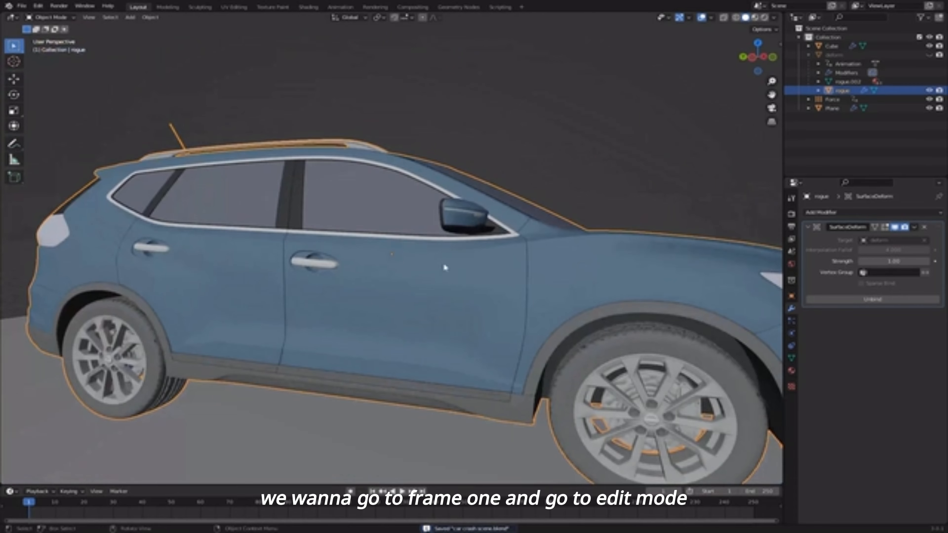
- In Edit Mode, brush-select the hood faces and grow the selection three times
{"action": "key", "text": "Tab"}
{"action": "middle_click_drag", "start_coordinate": [490, 282], "coordinate": [427, 295]}
{"action": "key", "text": "alt+a"}
{"action": "scroll", "coordinate": [429, 296], "scroll_direction": "down", "scroll_amount": 5}
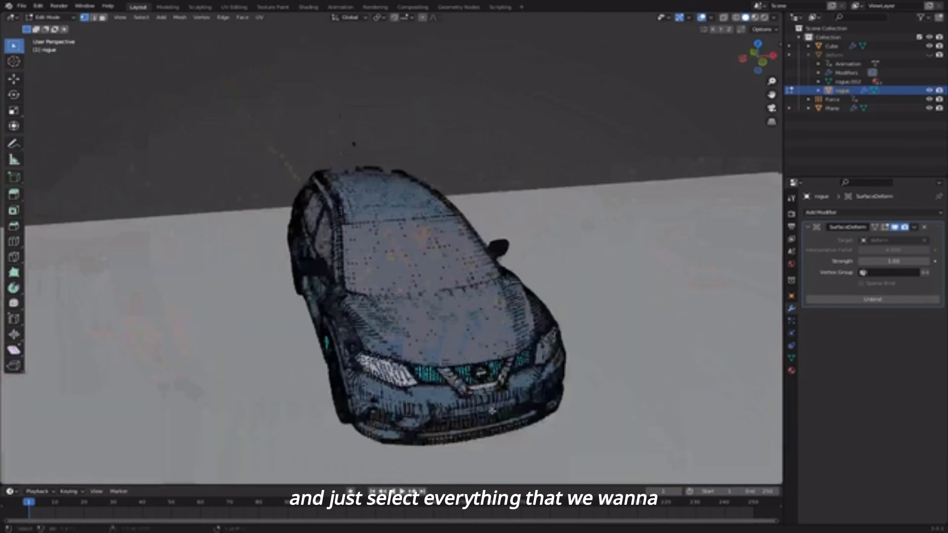
{"action": "middle_click_drag", "start_coordinate": [455, 347], "coordinate": [443, 300], "text": "shift"}
{"action": "scroll", "coordinate": [443, 301], "scroll_direction": "up", "scroll_amount": 1}
{"action": "scroll", "coordinate": [458, 289], "scroll_direction": "up", "scroll_amount": 2}
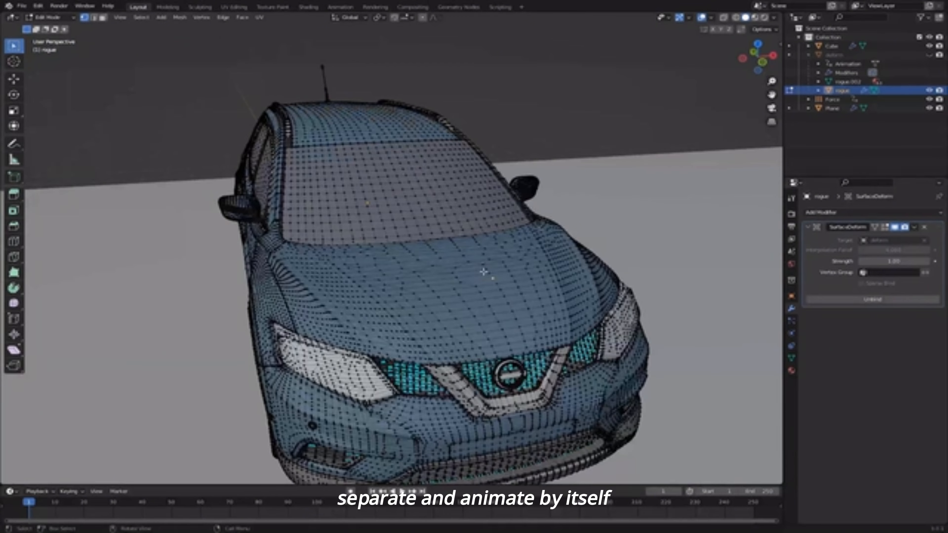
{"action": "key", "text": "3"}
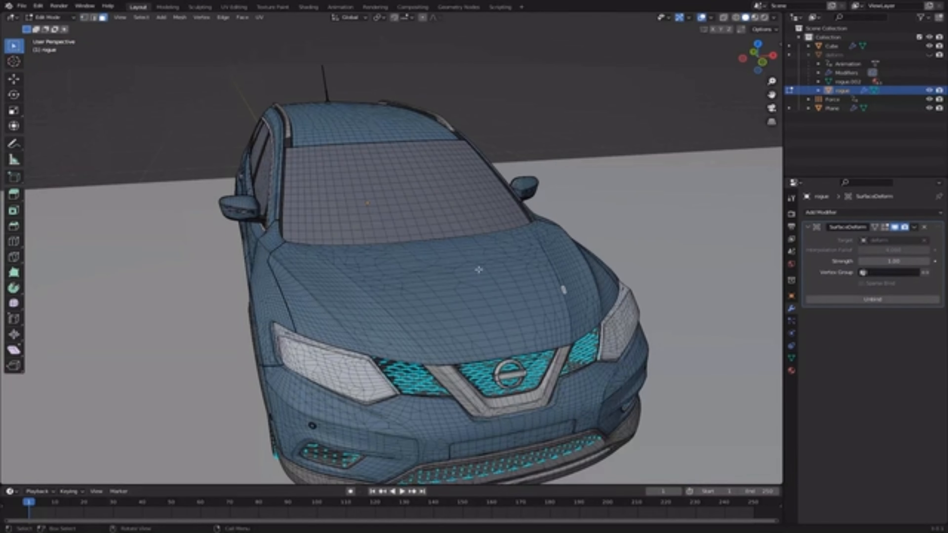
{"action": "scroll", "coordinate": [487, 273], "scroll_direction": "down", "scroll_amount": 3}
{"action": "key", "text": "c"}
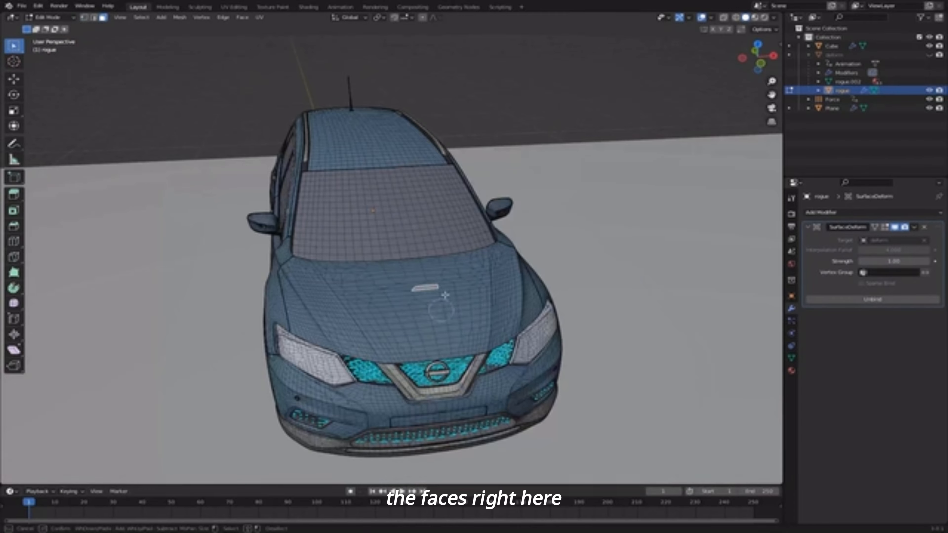
{"action": "right_click", "coordinate": [436, 294]}
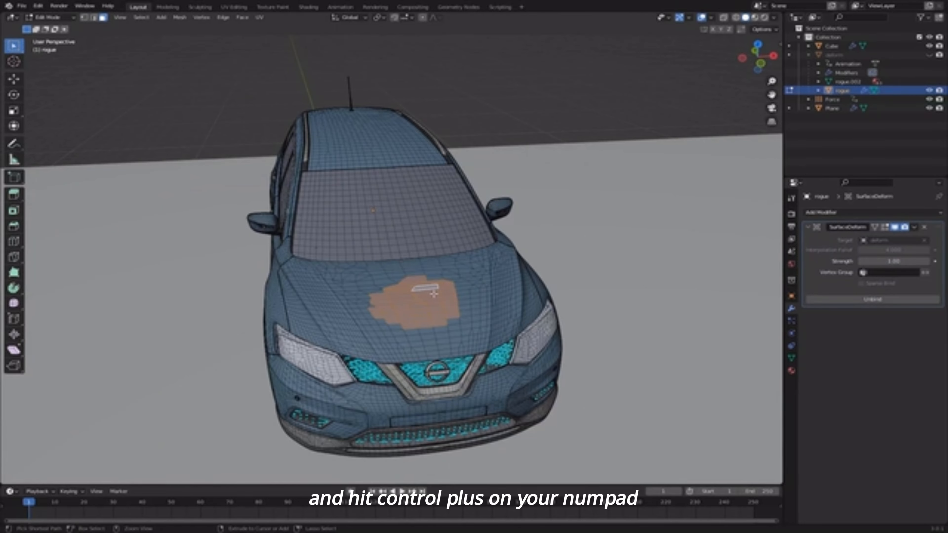
{"action": "key", "text": "ctrl+KP_Add"}
{"action": "key", "text": "ctrl+KP_Add"}
{"action": "key", "text": "ctrl+KP_Add"}
{"action": "key", "text": "ctrl+KP_Add"}
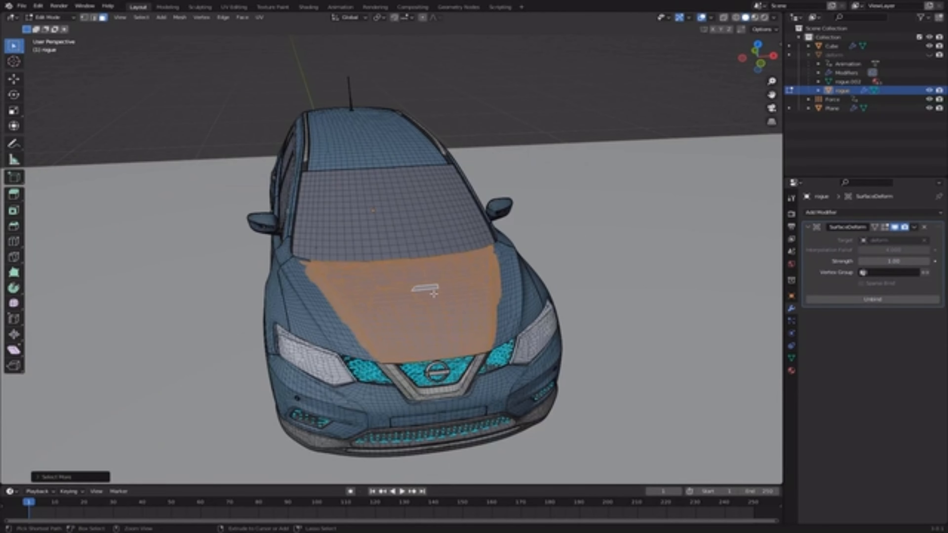
{"action": "key", "text": "ctrl+KP_Add"}
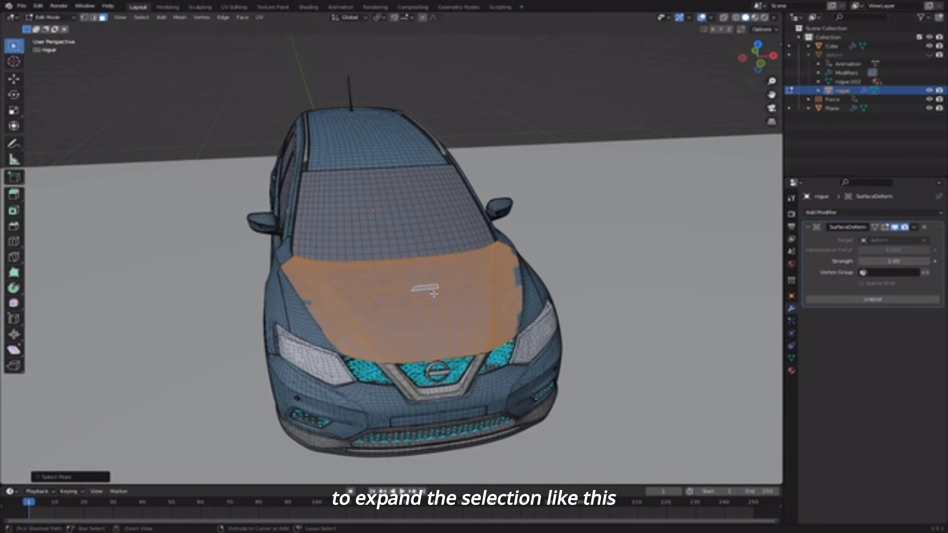
{"action": "key", "text": "ctrl+KP_Add"}
- Separate the selected hood faces into their own object, rogue.001
{"action": "scroll", "coordinate": [434, 303], "scroll_direction": "down", "scroll_amount": 4}
{"action": "middle_click_drag", "start_coordinate": [434, 304], "coordinate": [517, 274]}
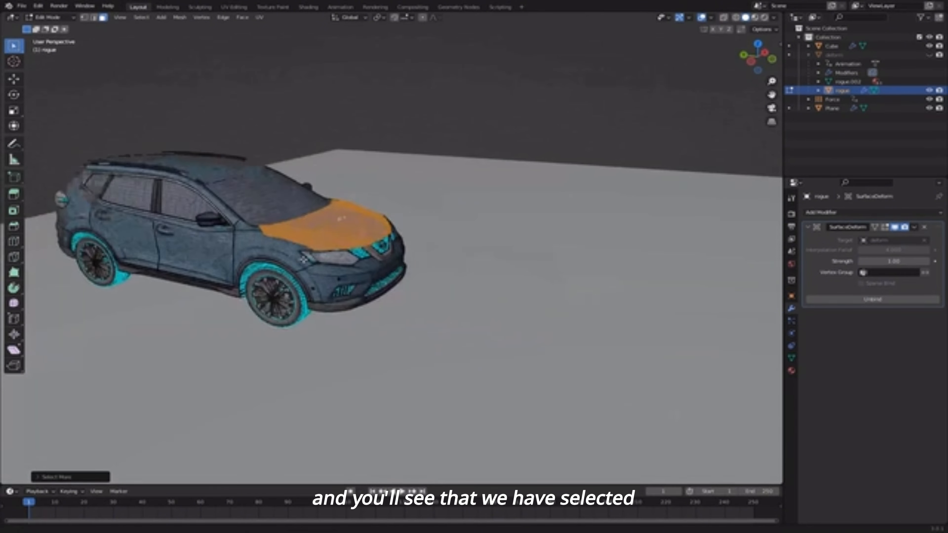
{"action": "key", "text": "g"}
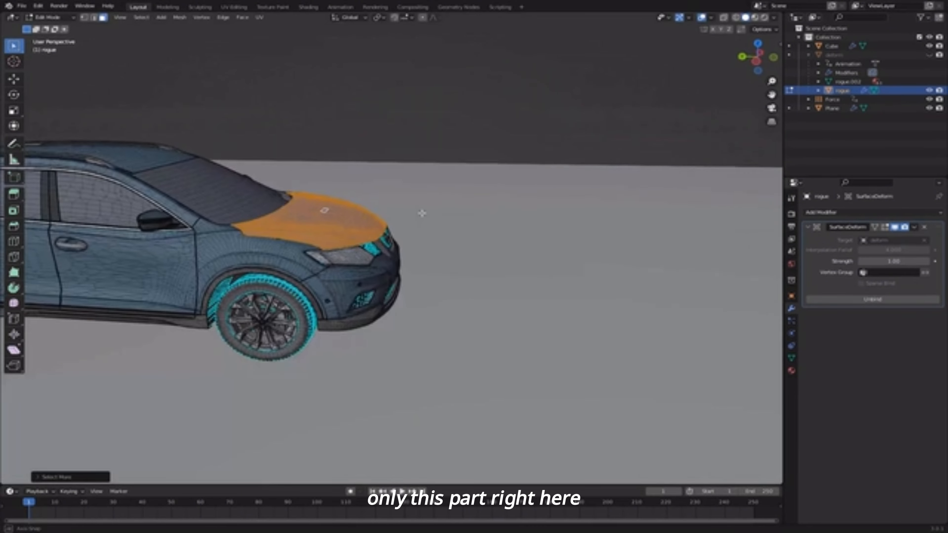
{"action": "key", "text": "p"}
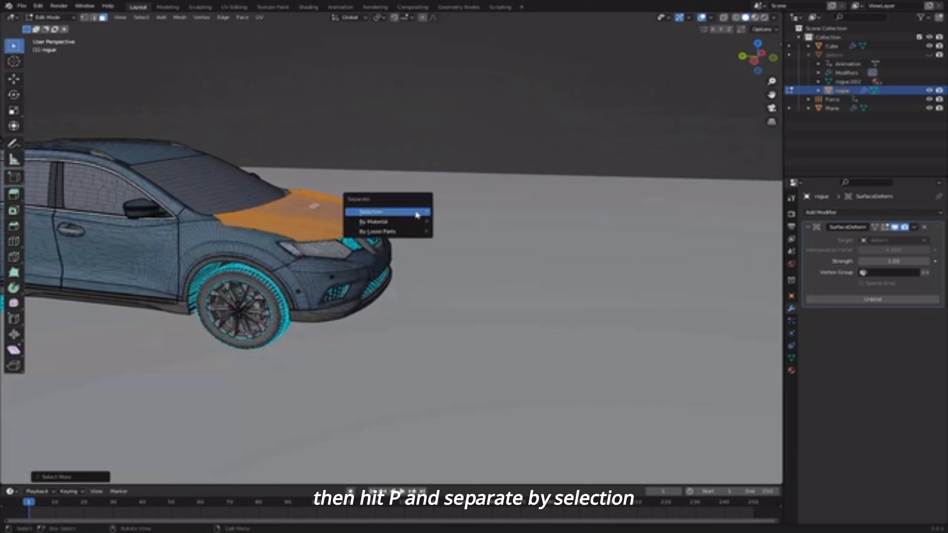
{"action": "left_click", "coordinate": [373, 212]}
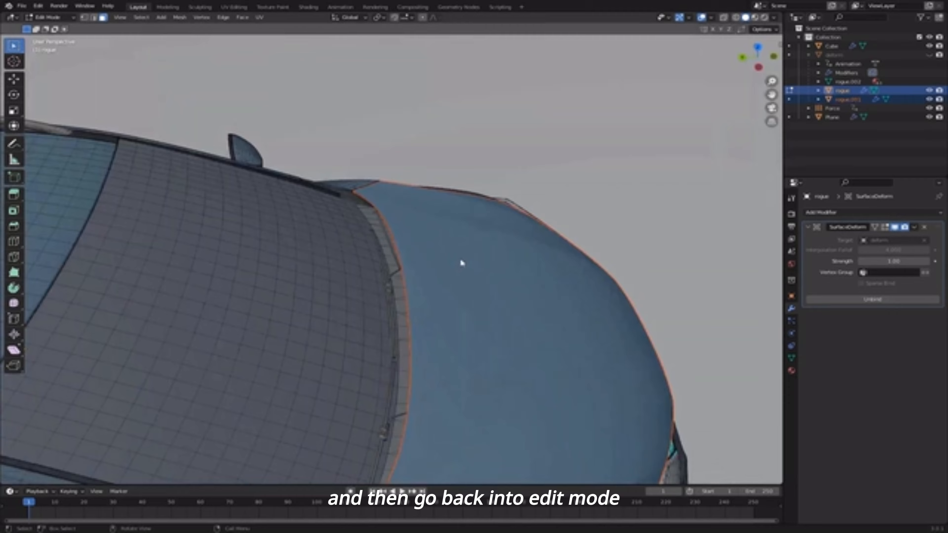
- Select the separated hood object rogue.001 and edit its hinge vertices
{"action": "key", "text": "Tab"}
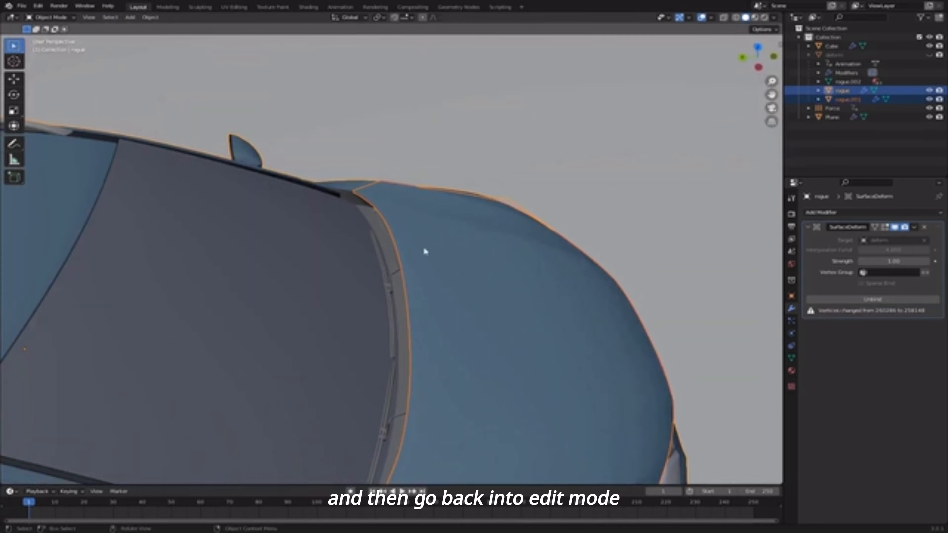
{"action": "left_click", "coordinate": [431, 202]}
{"action": "key", "text": "Tab"}
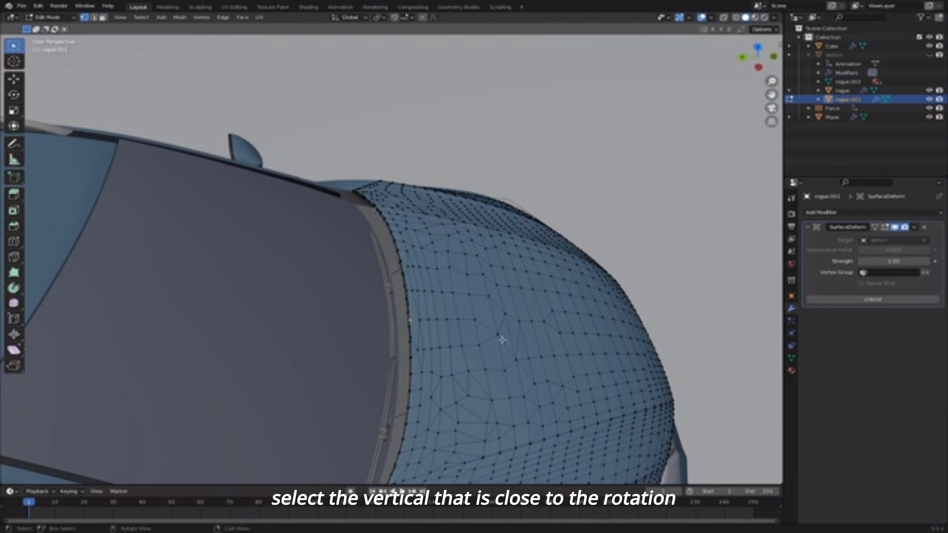
{"action": "middle_click_drag", "start_coordinate": [502, 339], "coordinate": [237, 292]}
{"action": "scroll", "coordinate": [237, 292], "scroll_direction": "down", "scroll_amount": 2}
{"action": "middle_click_drag", "start_coordinate": [523, 314], "coordinate": [461, 190]}
{"action": "scroll", "coordinate": [461, 189], "scroll_direction": "up", "scroll_amount": 3}
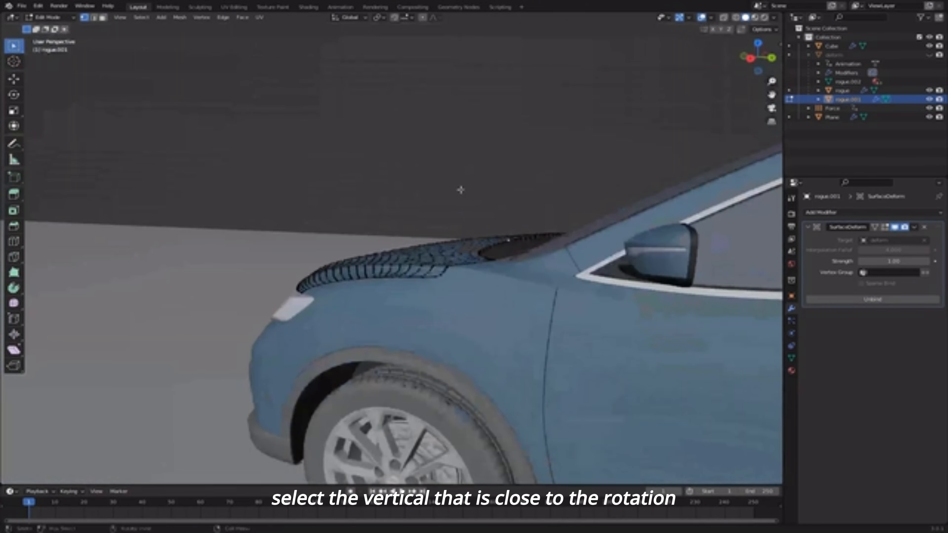
{"action": "middle_click_drag", "start_coordinate": [540, 221], "coordinate": [567, 262]}
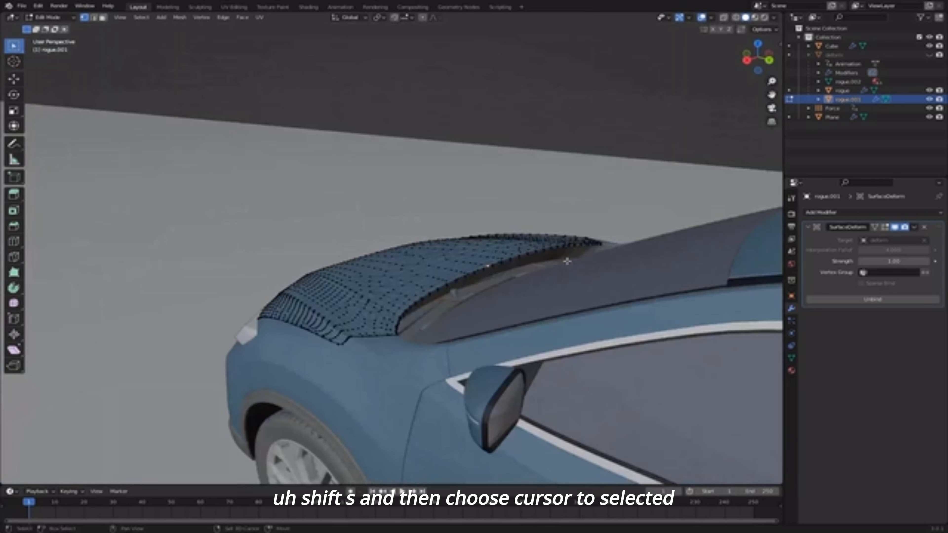
- Snap the 3D cursor to the hinge vertices and set the hood's origin to it
{"action": "key", "text": "shift+s"}
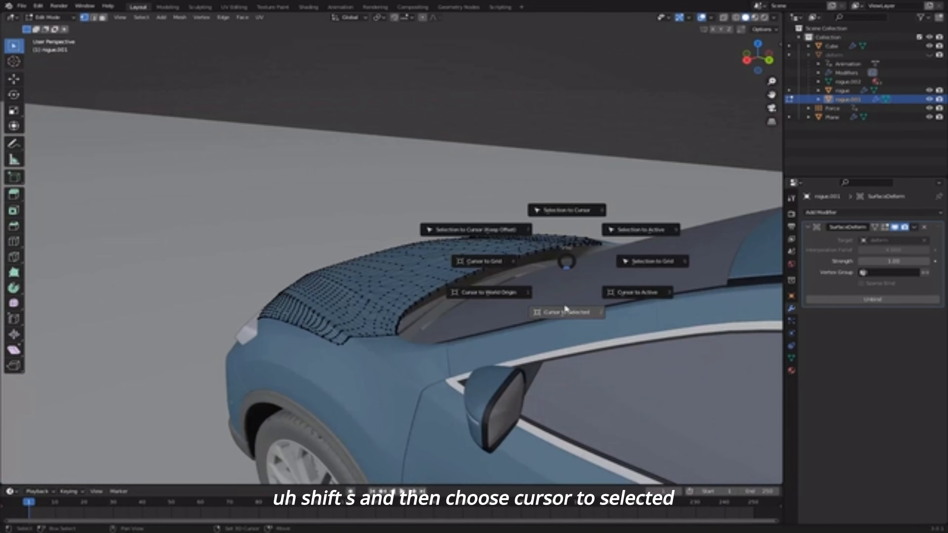
{"action": "left_click", "coordinate": [564, 310]}
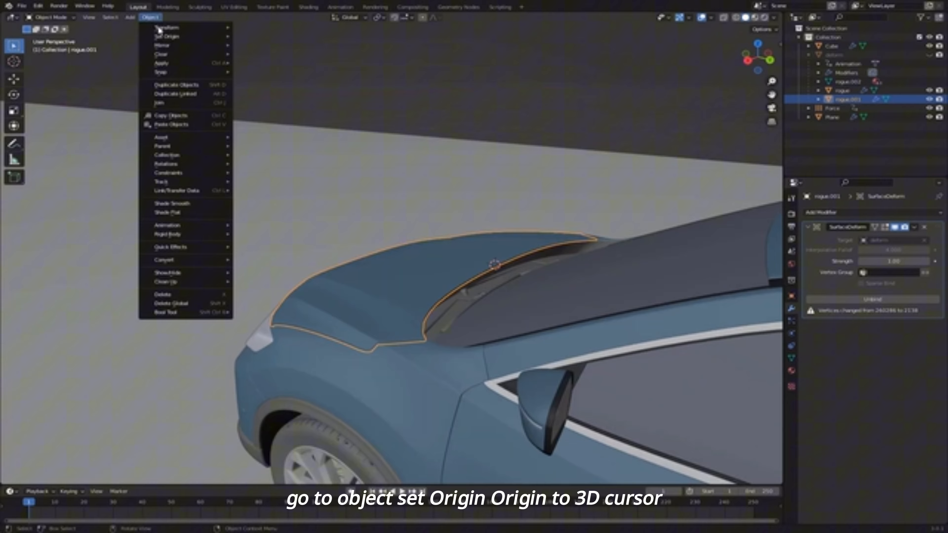
{"action": "mouse_move", "coordinate": [167, 40]}
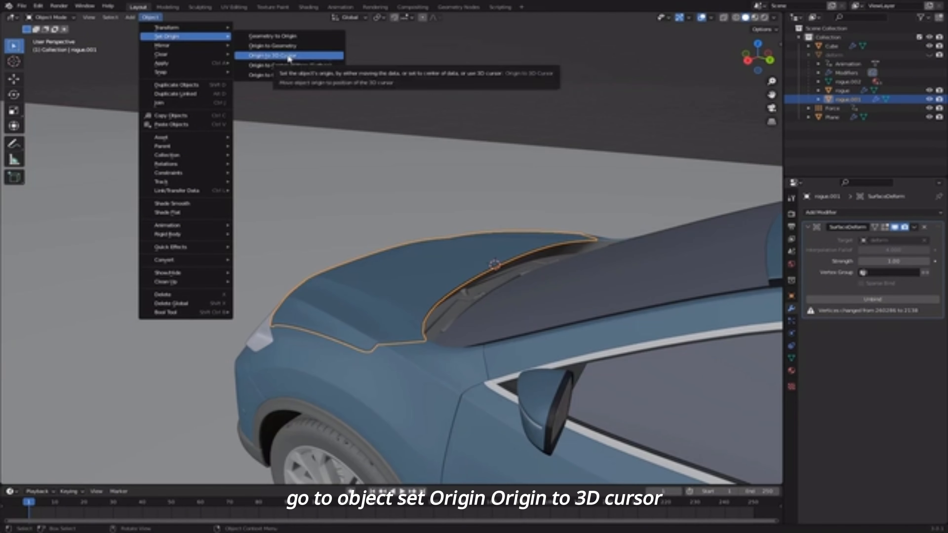
{"action": "left_click", "coordinate": [289, 58]}
{"action": "mouse_move", "coordinate": [455, 266]}
{"action": "middle_mouse_down"}
{"action": "mouse_move", "coordinate": [491, 258]}
{"action": "mouse_move", "coordinate": [466, 261]}
{"action": "middle_mouse_up"}
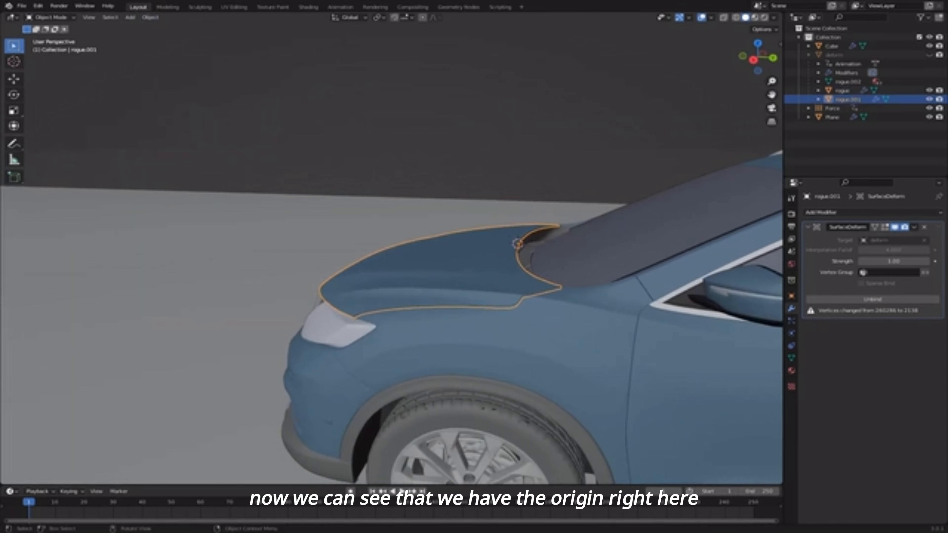
{"action": "key", "text": "r"}
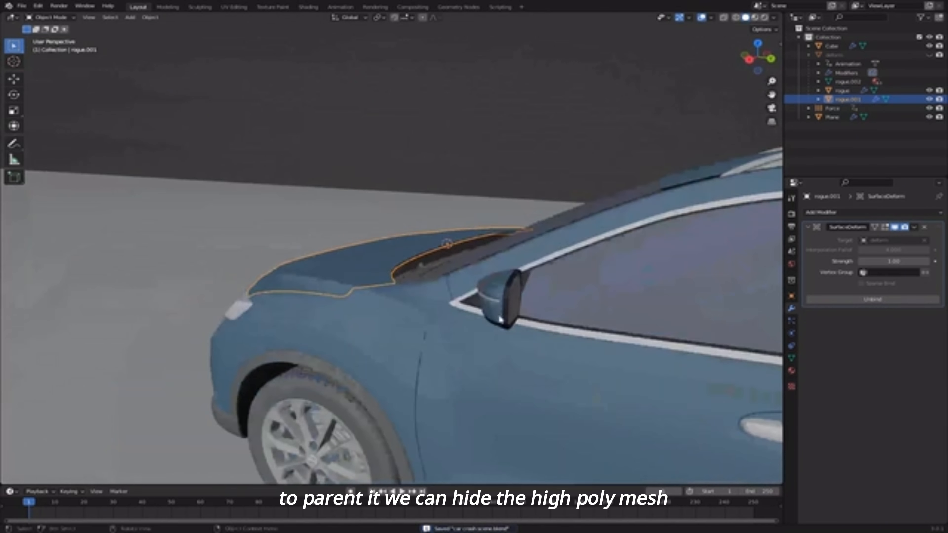
{"action": "middle_click_drag", "start_coordinate": [523, 261], "coordinate": [522, 250]}
{"action": "scroll", "coordinate": [522, 250], "scroll_direction": "up", "scroll_amount": 2}
- Hide the detailed rogue car body, then unhide and select the deform mesh
{"action": "key", "text": "h"}
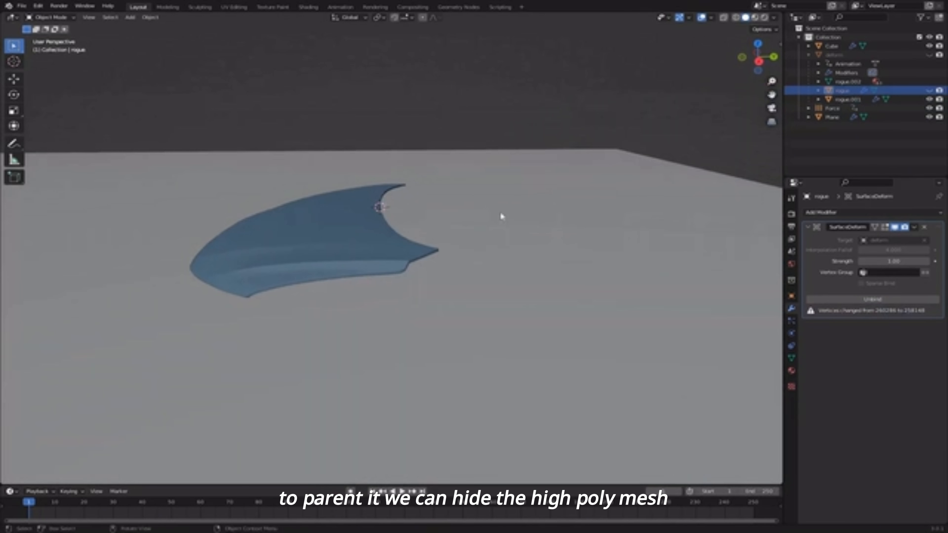
{"action": "left_click", "coordinate": [929, 55]}
{"action": "left_click", "coordinate": [473, 272]}
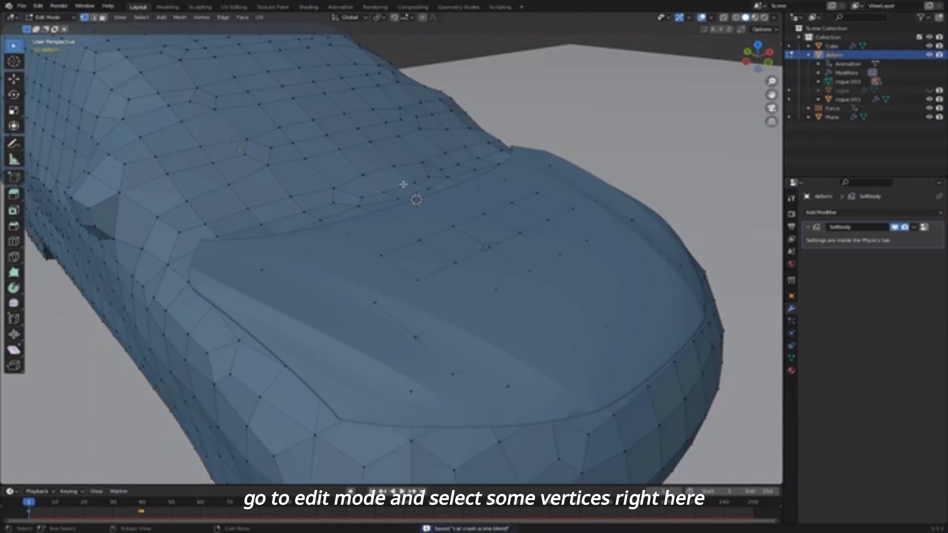
- Parent the hood to three deform-mesh vertices with Vertex (Triangle) parenting
{"action": "middle_click_drag", "start_coordinate": [408, 197], "coordinate": [434, 203]}
{"action": "key", "text": "3"}
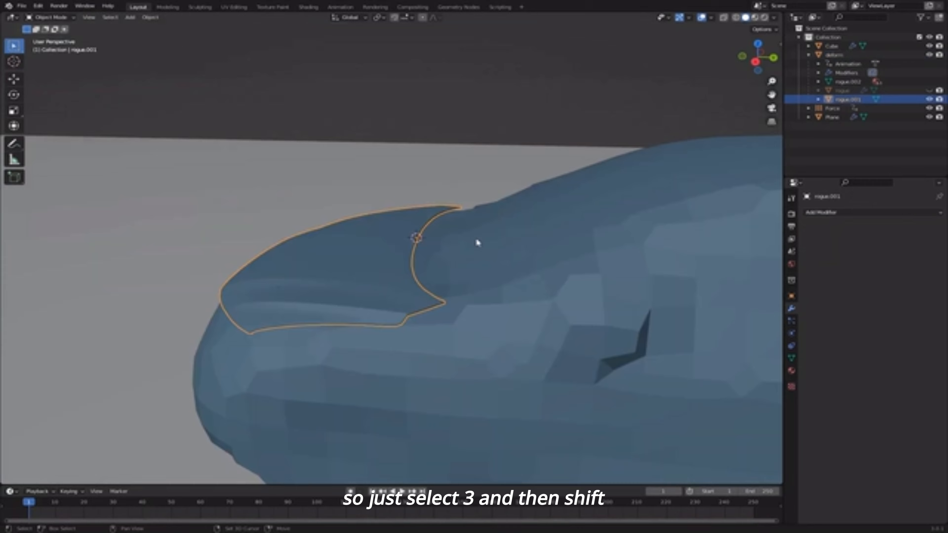
{"action": "left_click", "coordinate": [481, 244], "text": "shift"}
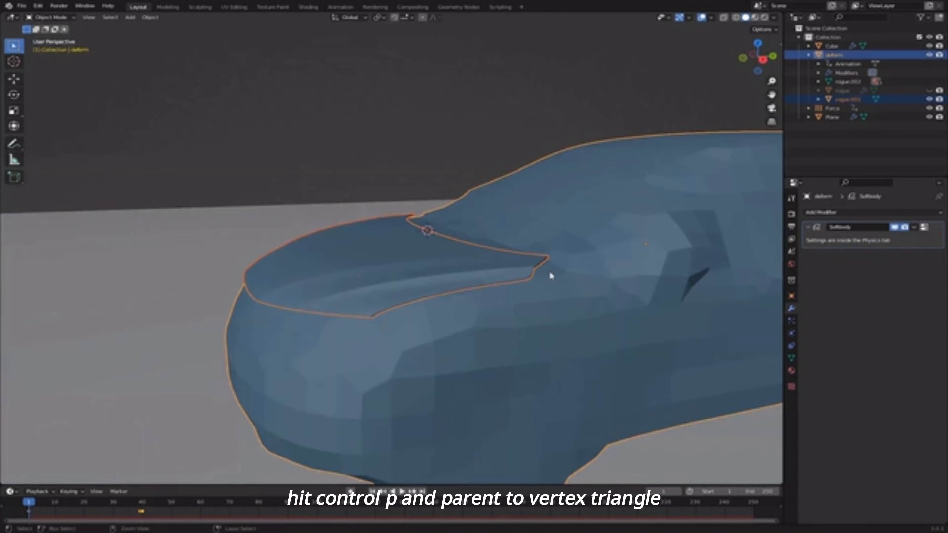
{"action": "key", "text": "ctrl+p"}
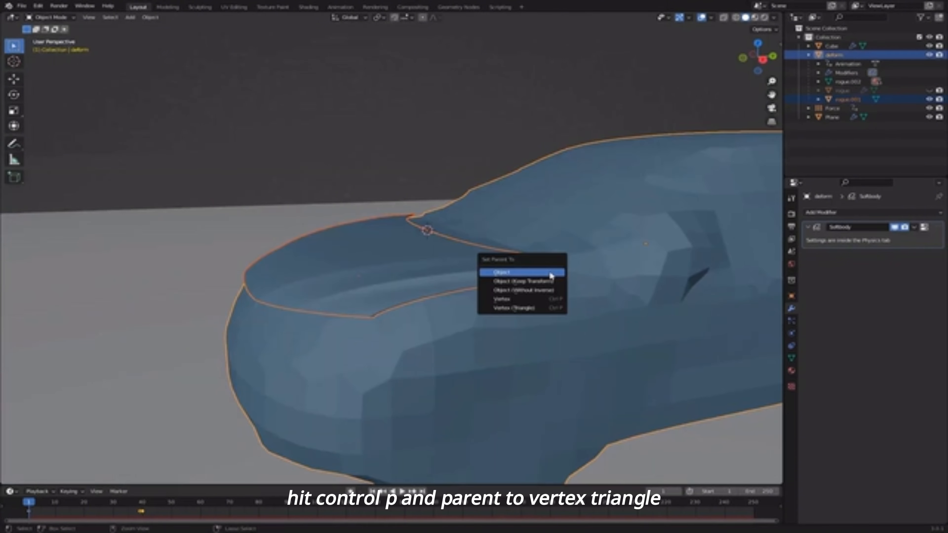
{"action": "left_click", "coordinate": [532, 308]}
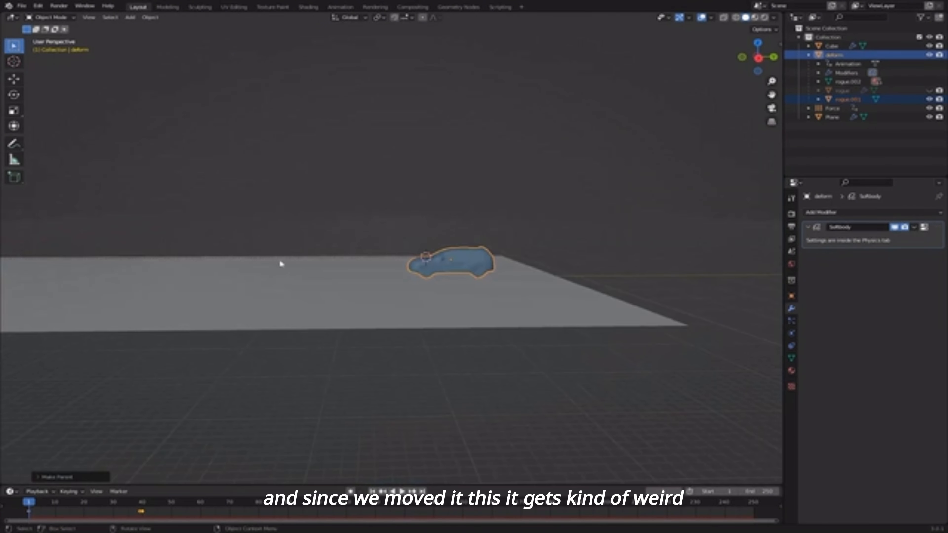
{"action": "middle_click_drag", "start_coordinate": [281, 264], "coordinate": [207, 273]}
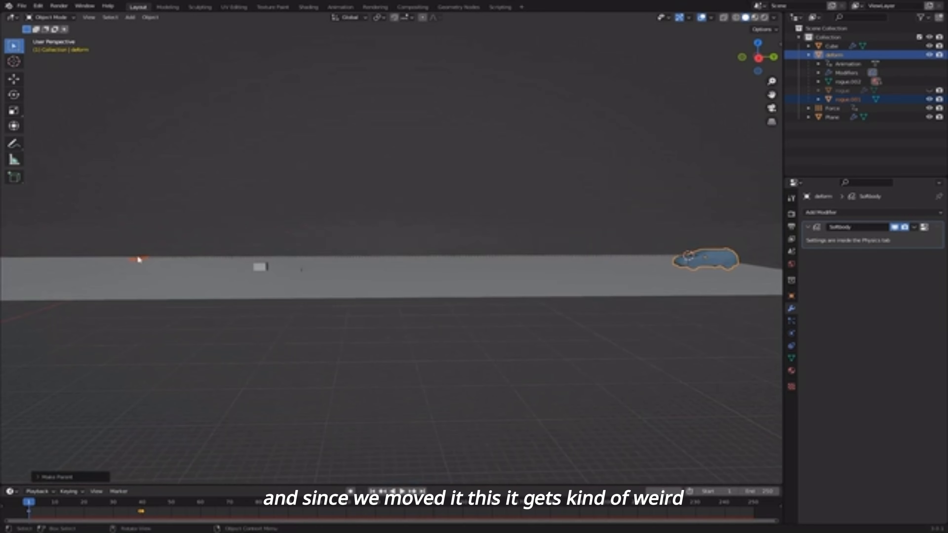
- Select the hood rogue.001 and move it along Y back onto the car
{"action": "left_click", "coordinate": [141, 261]}
{"action": "middle_click_drag", "start_coordinate": [152, 265], "coordinate": [188, 304]}
{"action": "key", "text": "g"}
{"action": "key", "text": "y"}
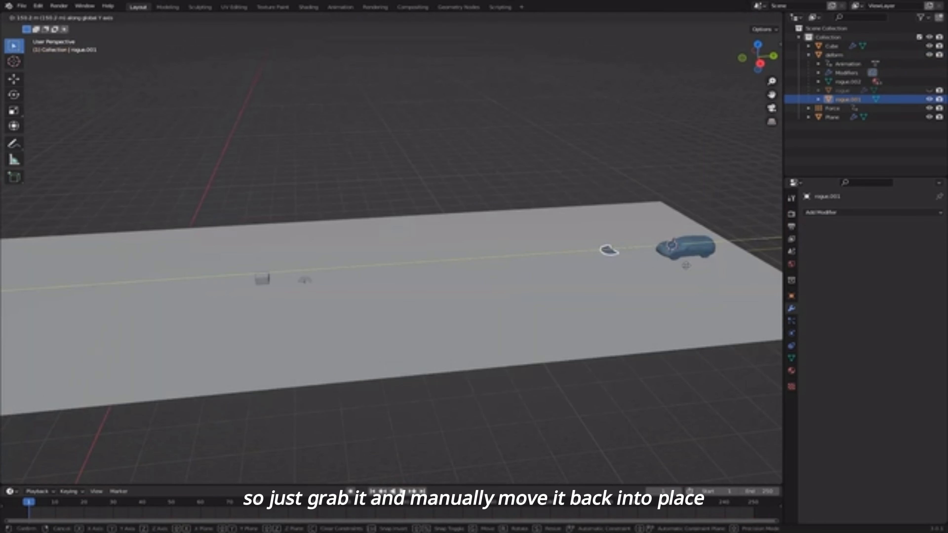
{"action": "left_click", "coordinate": [717, 267]}
{"action": "middle_click_drag", "start_coordinate": [541, 263], "coordinate": [231, 234], "text": "shift"}
{"action": "scroll", "coordinate": [231, 234], "scroll_direction": "up", "scroll_amount": 3}
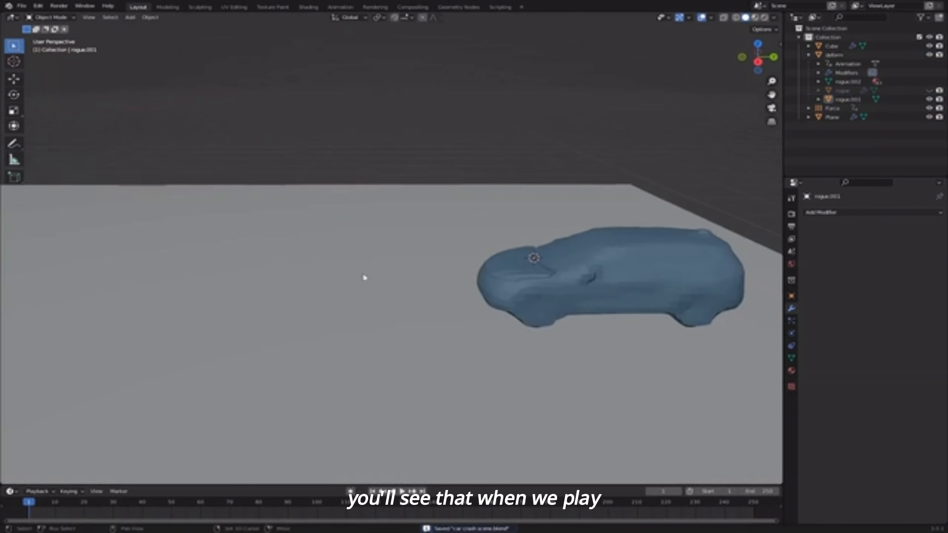
{"action": "scroll", "coordinate": [475, 292], "scroll_direction": "down", "scroll_amount": 3}
- Play the crash animation to check that the hood follows the car body
{"action": "key", "text": "space"}
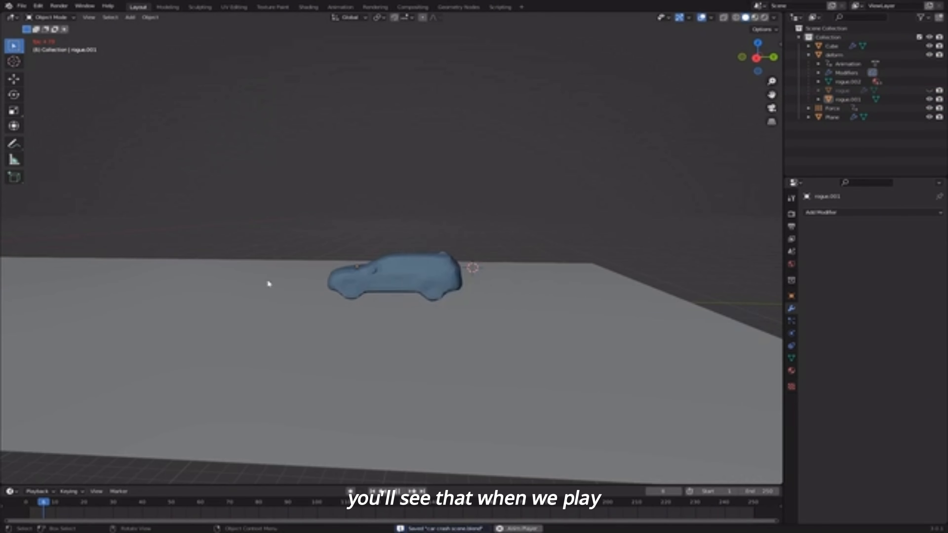
{"action": "scroll", "coordinate": [322, 276], "scroll_direction": "down", "scroll_amount": 4}
{"action": "middle_click_drag", "start_coordinate": [135, 293], "coordinate": [546, 307], "text": "shift"}
{"action": "scroll", "coordinate": [546, 306], "scroll_direction": "up", "scroll_amount": 2}
{"action": "scroll", "coordinate": [546, 307], "scroll_direction": "down", "scroll_amount": 1}
{"action": "key", "text": "space"}
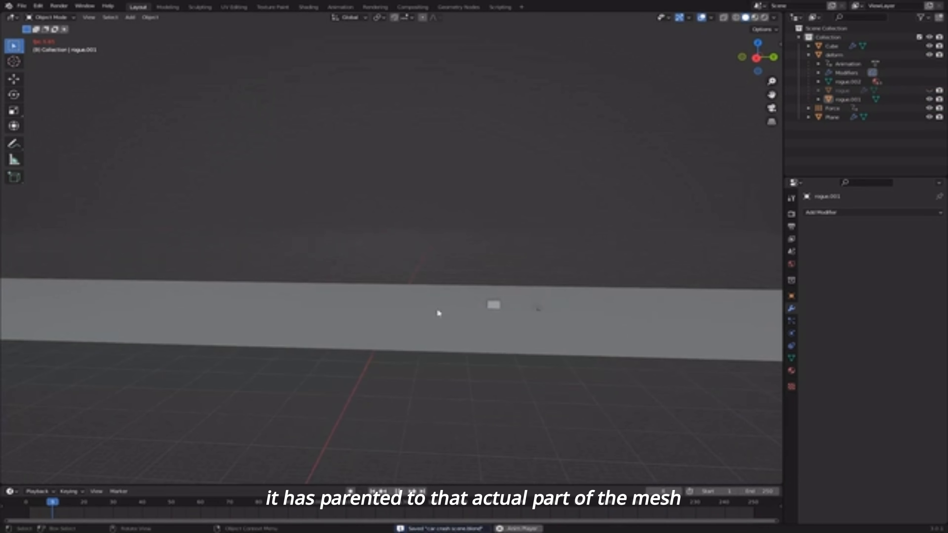
{"action": "scroll", "coordinate": [438, 313], "scroll_direction": "up", "scroll_amount": 5}
{"action": "middle_click_drag", "start_coordinate": [438, 313], "coordinate": [645, 318]}
{"action": "middle_click_drag", "start_coordinate": [270, 342], "coordinate": [405, 316], "text": "shift"}
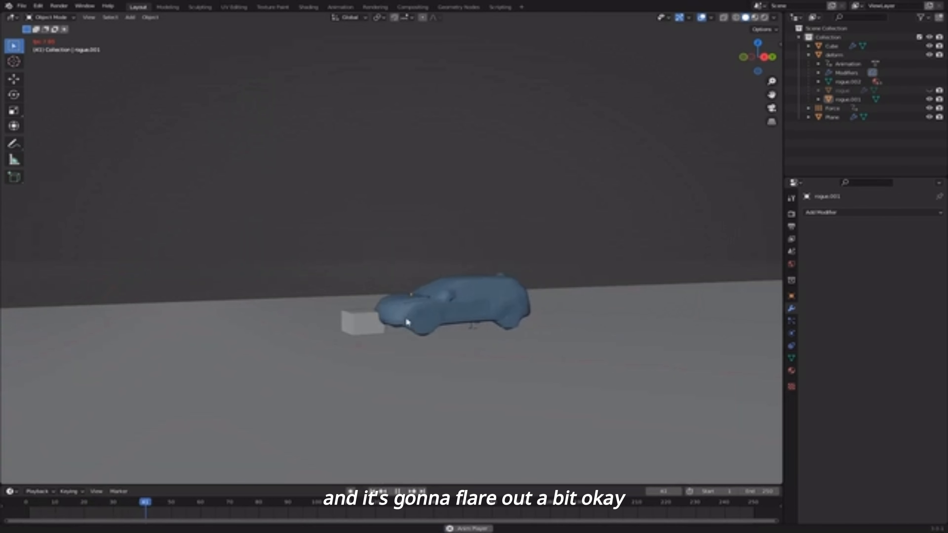
{"action": "key", "text": "ctrl+s"}
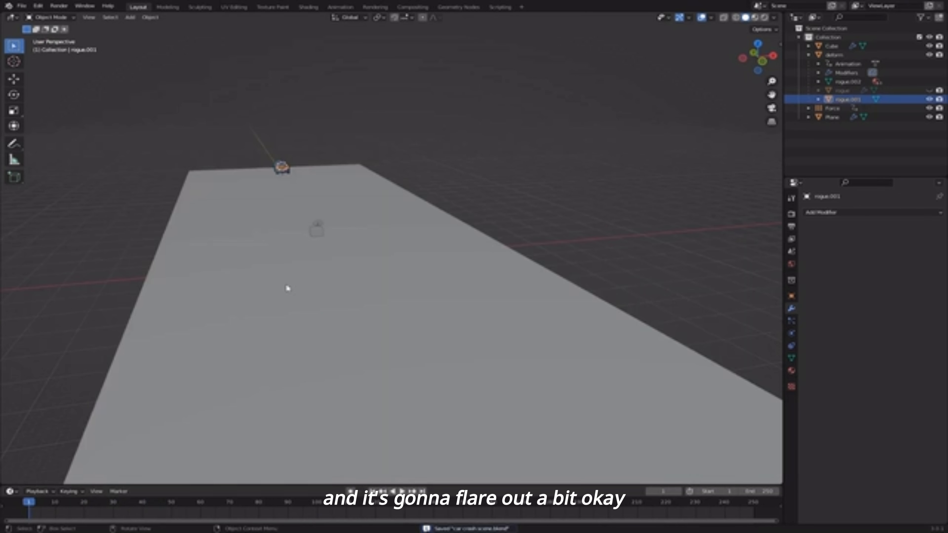
- Frame the hood in the view and show its Object Data Properties
{"action": "key", "text": "KP_Decimal"}
{"action": "scroll", "coordinate": [276, 282], "scroll_direction": "down", "scroll_amount": 3}
{"action": "middle_click_drag", "start_coordinate": [276, 282], "coordinate": [446, 271]}
{"action": "scroll", "coordinate": [384, 252], "scroll_direction": "up", "scroll_amount": 3}
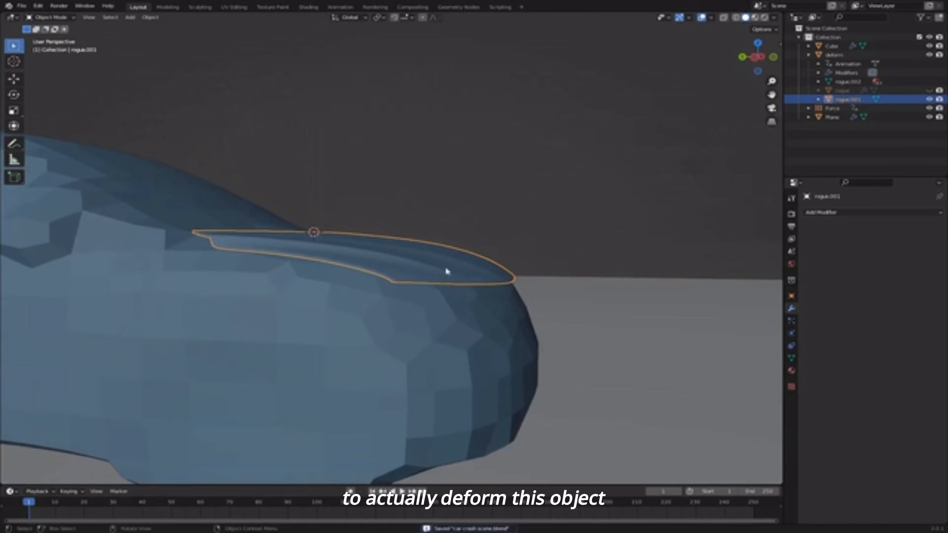
{"action": "left_click", "coordinate": [791, 357]}
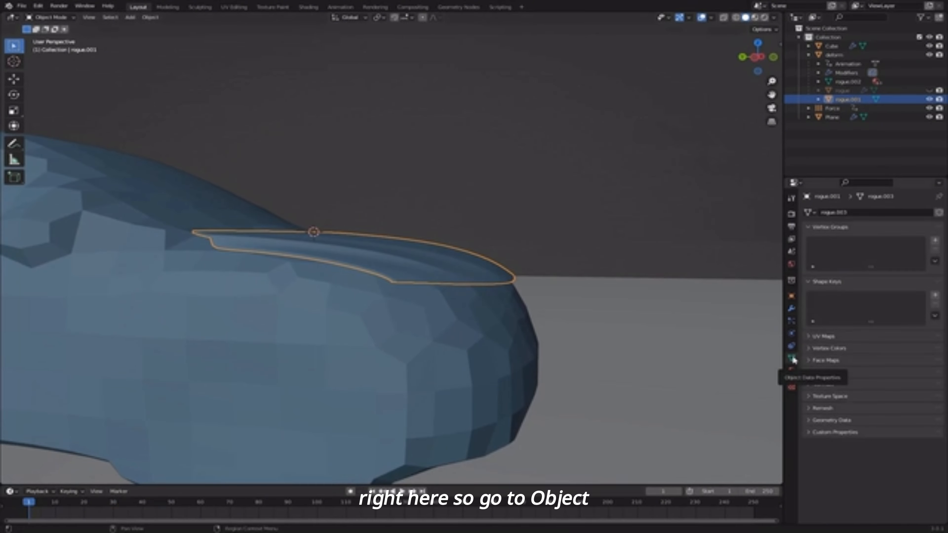
- Add Basis and Key 1 shape keys to the hood and set Key 1's value to 1.000
{"action": "left_click", "coordinate": [935, 297]}
{"action": "left_click", "coordinate": [935, 297]}
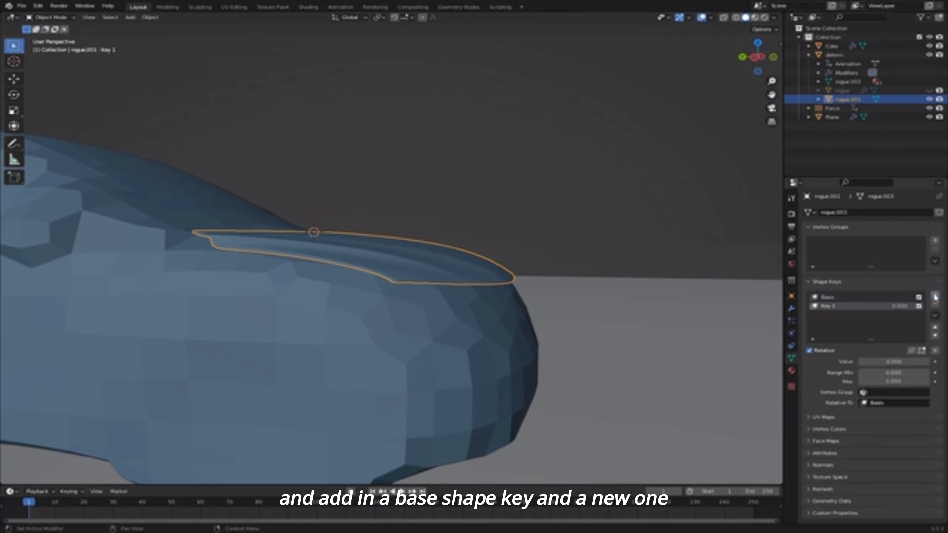
{"action": "left_click_drag", "start_coordinate": [865, 362], "coordinate": [900, 362]}
{"action": "mouse_move", "coordinate": [546, 259]}
{"action": "middle_mouse_down"}
{"action": "mouse_move", "coordinate": [535, 260]}
{"action": "mouse_move", "coordinate": [540, 270]}
{"action": "middle_mouse_up"}
- Enter Edit Mode on the hood and turn on Smooth proportional editing
{"action": "key", "text": "Tab"}
{"action": "middle_click_drag", "start_coordinate": [637, 348], "coordinate": [654, 348]}
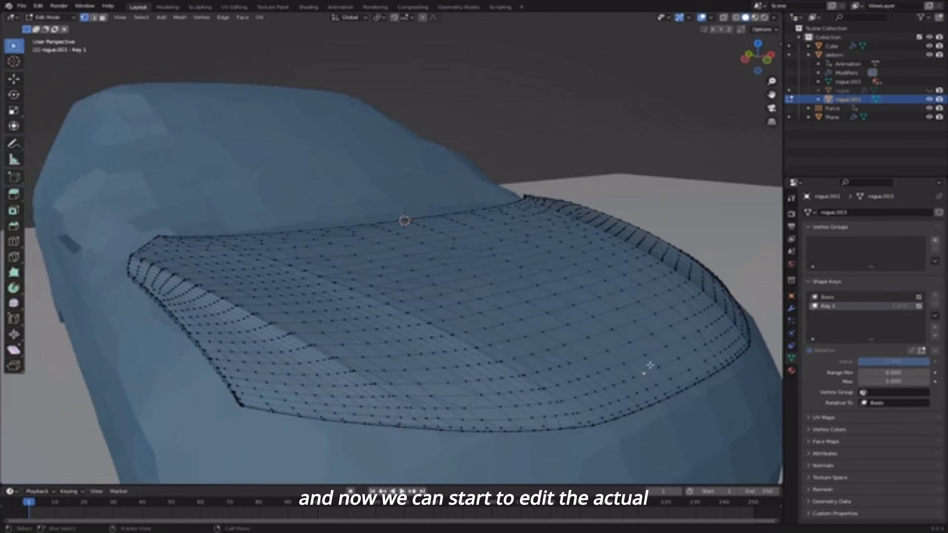
{"action": "middle_click_drag", "start_coordinate": [481, 153], "coordinate": [490, 207]}
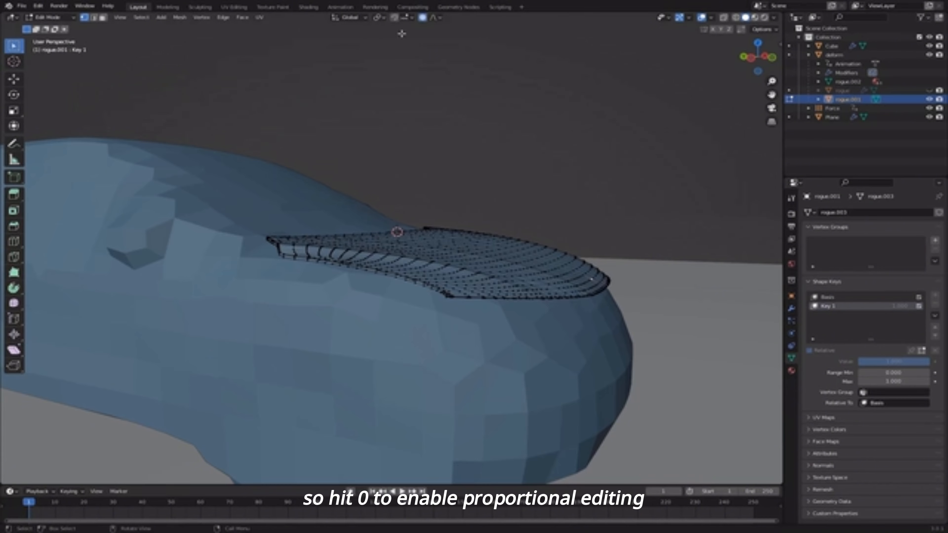
{"action": "middle_click_drag", "start_coordinate": [591, 298], "coordinate": [482, 267], "text": "shift"}
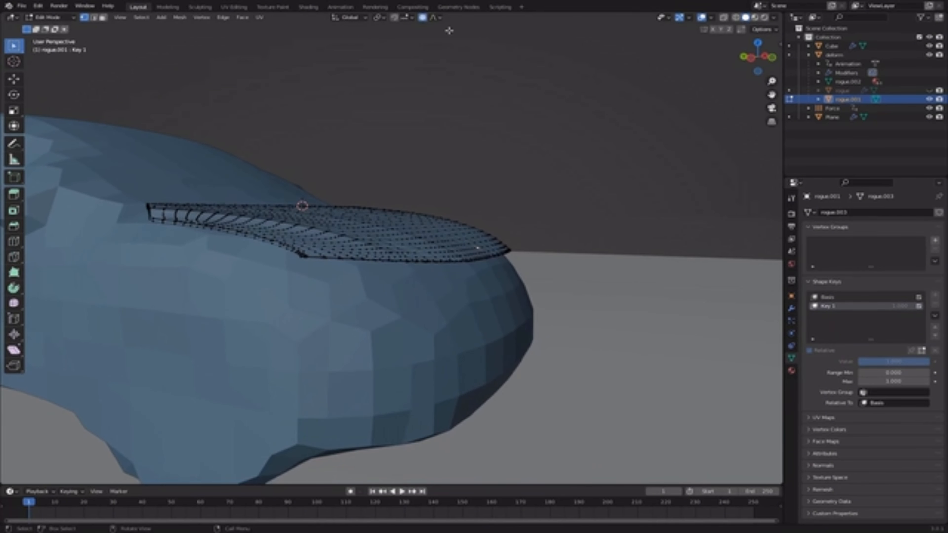
{"action": "left_click", "coordinate": [434, 21]}
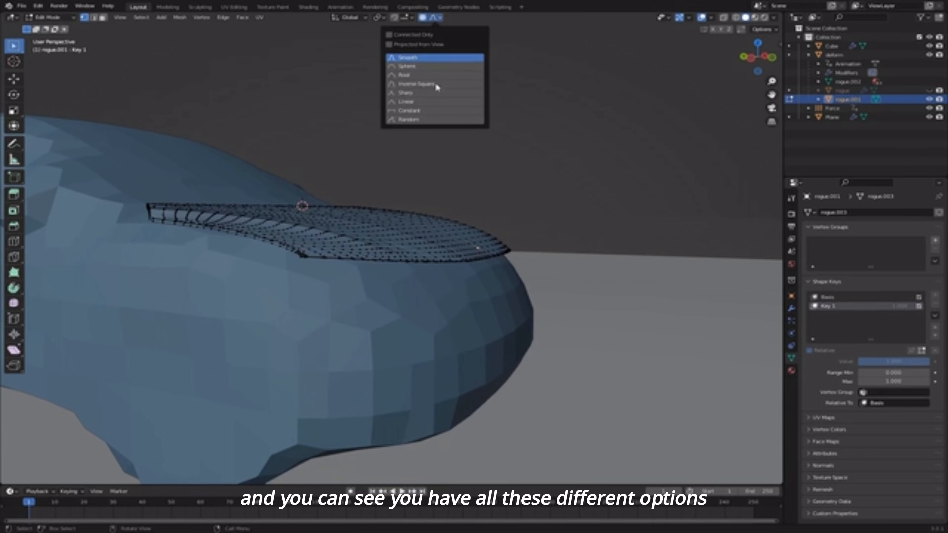
- Grab hood-strip vertices to bend the strip upward
{"action": "key", "text": "g"}
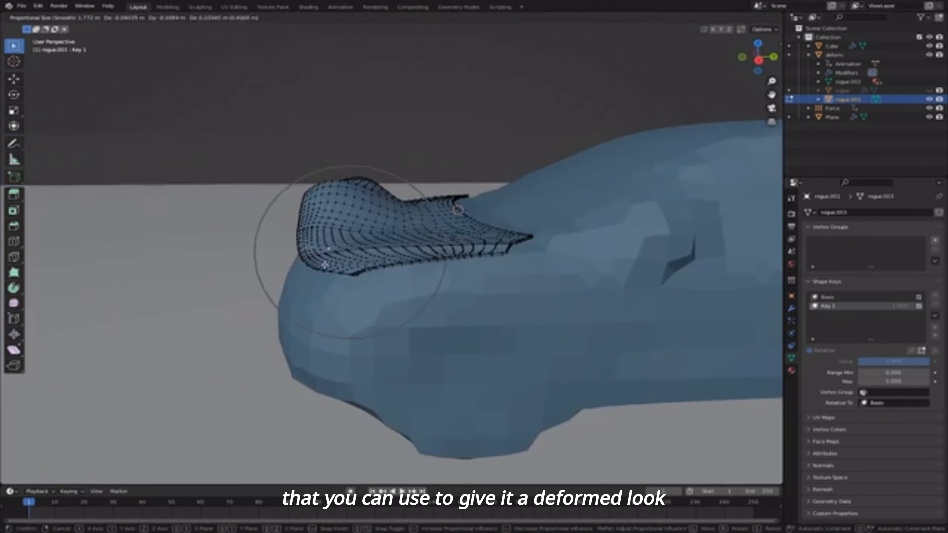
{"action": "left_click", "coordinate": [375, 196]}
{"action": "middle_click_drag", "start_coordinate": [375, 196], "coordinate": [423, 237]}
{"action": "scroll", "coordinate": [375, 196], "scroll_direction": "up", "scroll_amount": 5}
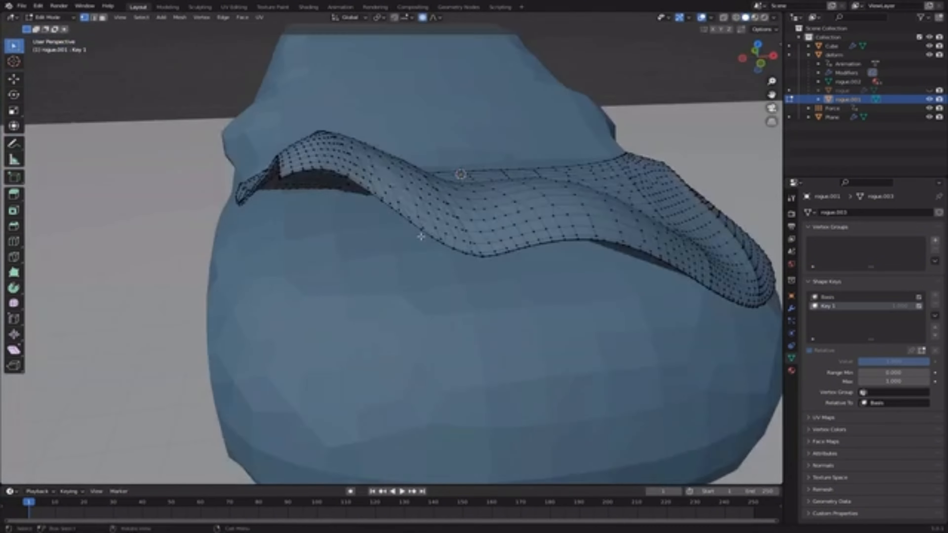
{"action": "key", "text": "g"}
{"action": "left_click", "coordinate": [550, 137]}
{"action": "left_click", "coordinate": [374, 294]}
{"action": "middle_click_drag", "start_coordinate": [550, 138], "coordinate": [387, 232]}
- Pull several more hood-strip vertices into a wavy, crumpled shape
{"action": "key", "text": "g"}
{"action": "left_click", "coordinate": [471, 205]}
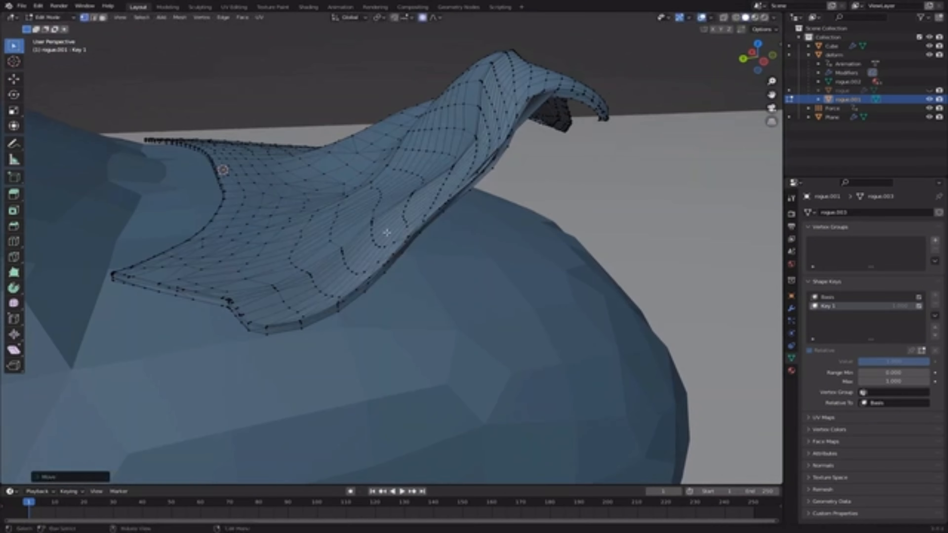
{"action": "key", "text": "g"}
{"action": "left_click", "coordinate": [263, 165]}
{"action": "left_click", "coordinate": [522, 209]}
{"action": "middle_click_drag", "start_coordinate": [263, 164], "coordinate": [520, 220]}
{"action": "key", "text": "g"}
{"action": "left_click", "coordinate": [526, 187]}
{"action": "scroll", "coordinate": [526, 202], "scroll_direction": "down", "scroll_amount": 5}
{"action": "scroll", "coordinate": [452, 219], "scroll_direction": "up", "scroll_amount": 4}
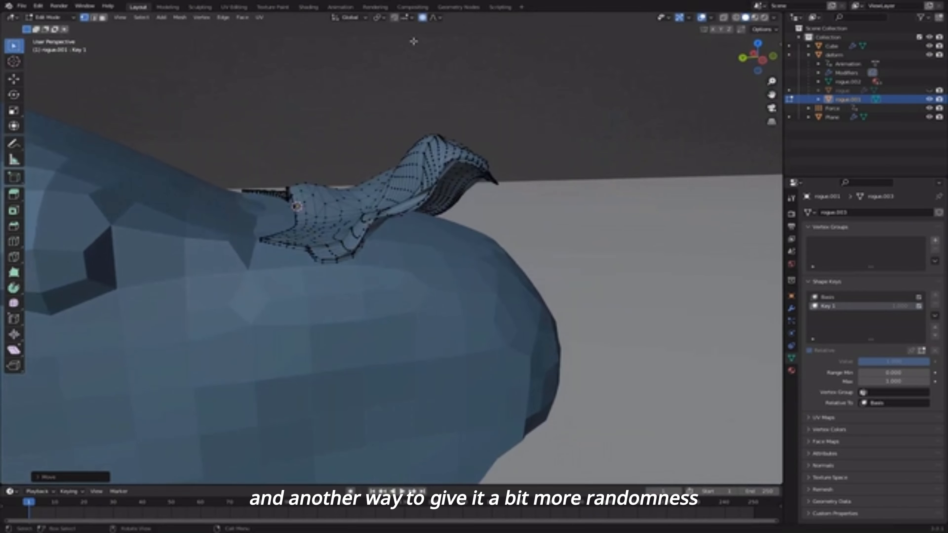
- Switch the proportional editing falloff to Random
{"action": "left_click", "coordinate": [434, 17]}
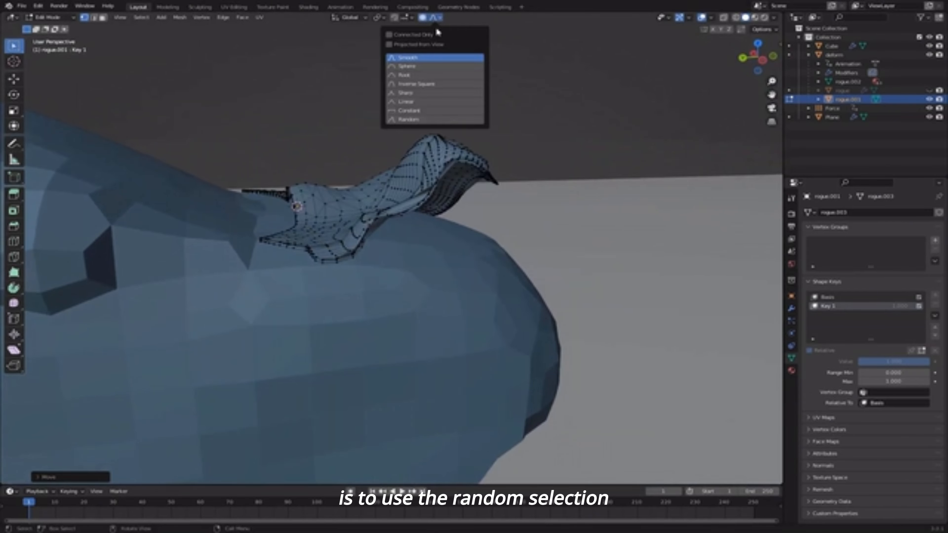
{"action": "left_click", "coordinate": [421, 122]}
{"action": "middle_click_drag", "start_coordinate": [533, 191], "coordinate": [481, 230]}
{"action": "scroll", "coordinate": [595, 244], "scroll_direction": "down", "scroll_amount": 3}
{"action": "scroll", "coordinate": [482, 230], "scroll_direction": "up", "scroll_amount": 3}
- Grab a vertex with an enlarged random-falloff radius to roughen the hood's crumple
{"action": "key", "text": "g"}
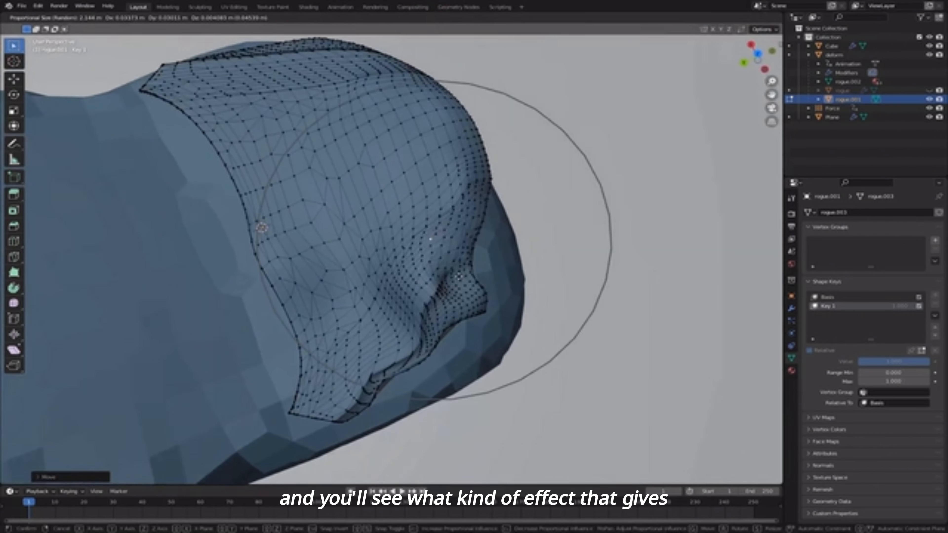
{"action": "scroll", "coordinate": [482, 231], "scroll_direction": "down", "scroll_amount": 1}
{"action": "scroll", "coordinate": [452, 275], "scroll_direction": "down", "scroll_amount": 3}
{"action": "scroll", "coordinate": [450, 280], "scroll_direction": "up", "scroll_amount": 3}
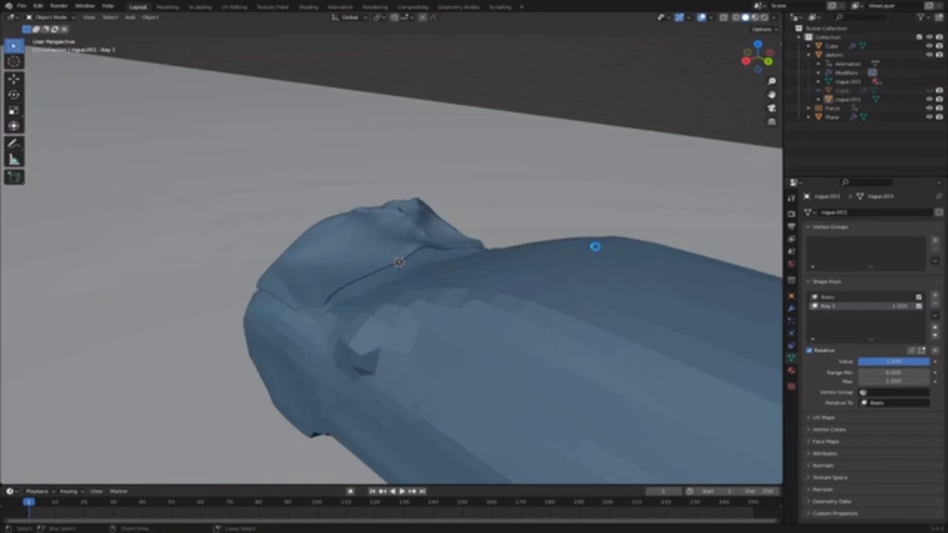
{"action": "middle_click_drag", "start_coordinate": [594, 246], "coordinate": [537, 254]}
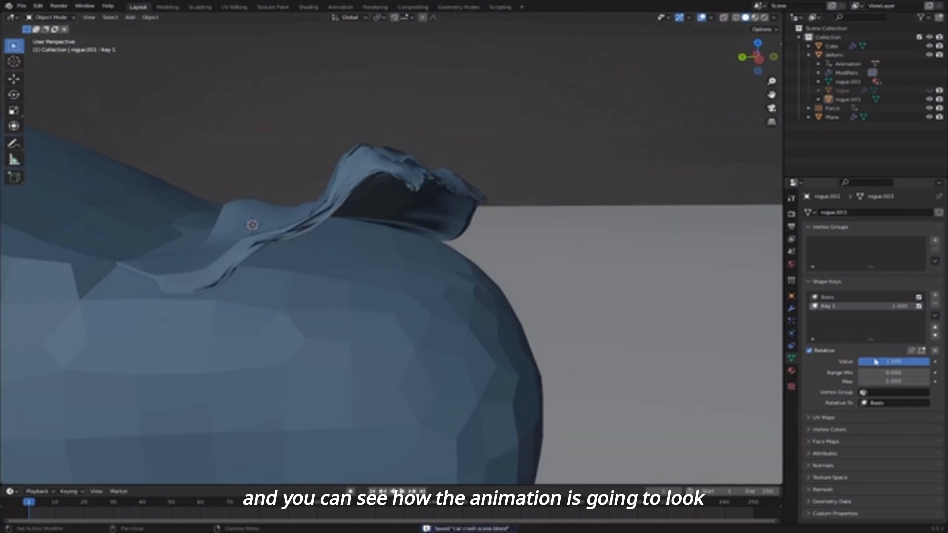
- Preview the Key 1 deformation, then keyframe Key 1 at 0 on frame 41
{"action": "left_click_drag", "start_coordinate": [875, 361], "coordinate": [810, 361]}
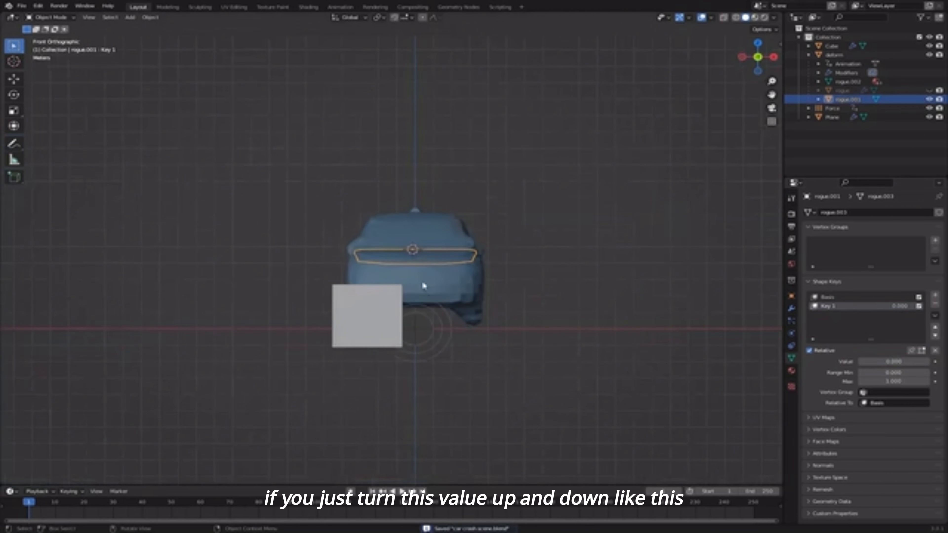
{"action": "middle_click_drag", "start_coordinate": [421, 279], "coordinate": [552, 289]}
{"action": "scroll", "coordinate": [288, 300], "scroll_direction": "down", "scroll_amount": 5}
{"action": "scroll", "coordinate": [242, 300], "scroll_direction": "down", "scroll_amount": 3}
{"action": "key", "text": "space"}
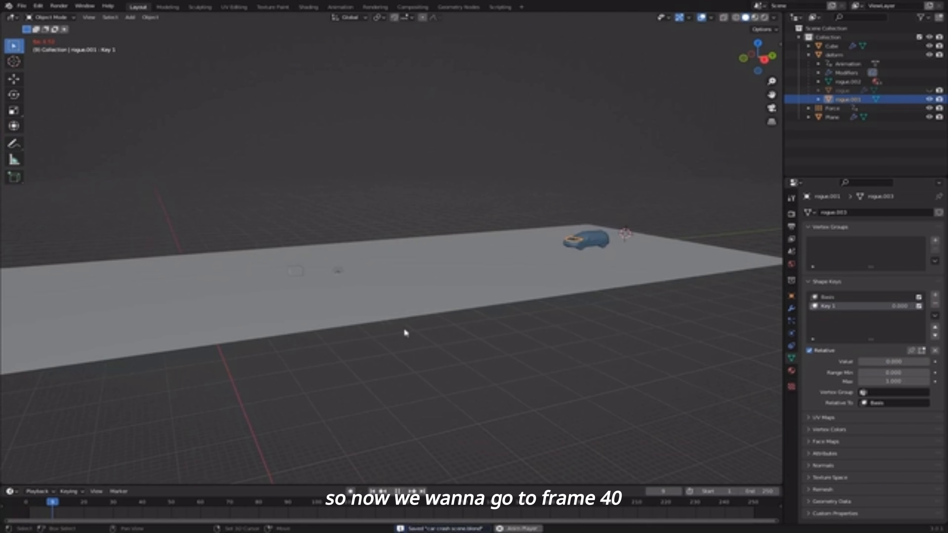
{"action": "scroll", "coordinate": [303, 284], "scroll_direction": "up", "scroll_amount": 4}
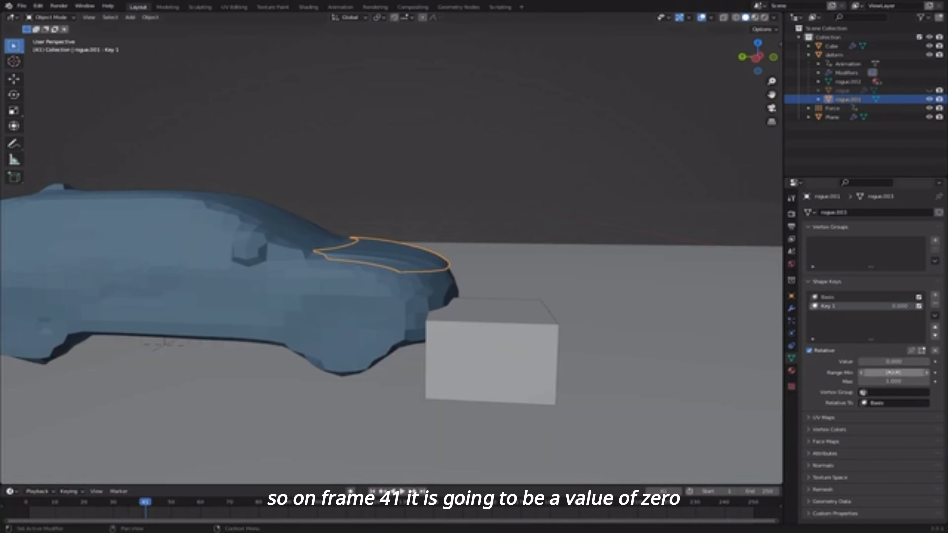
{"action": "right_click", "coordinate": [893, 366]}
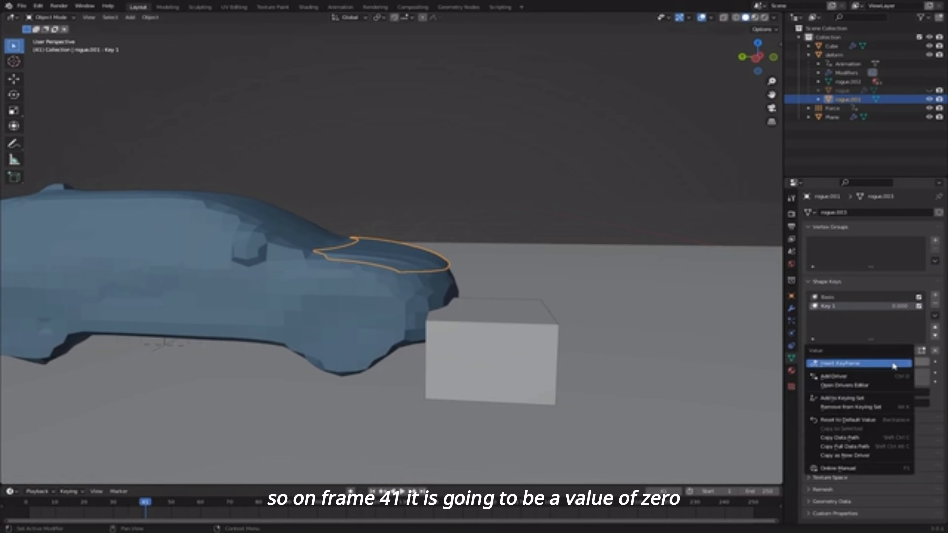
{"action": "left_click", "coordinate": [885, 362]}
- On frame 42, set Key 1 to 1 and keyframe it
{"action": "key", "text": "Right"}
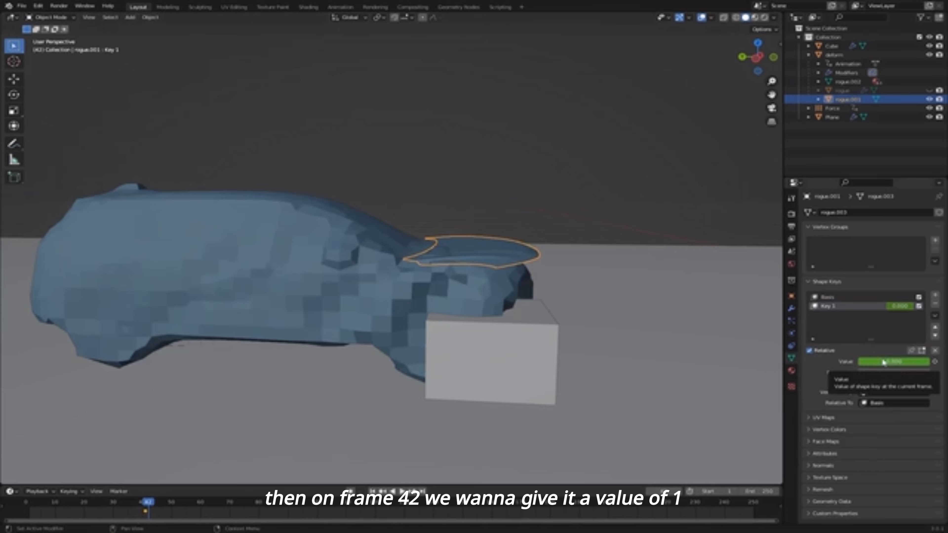
{"action": "double_click", "coordinate": [883, 362]}
{"action": "type", "text": "1"}
{"action": "key", "text": "Return"}
{"action": "right_click", "coordinate": [895, 365]}
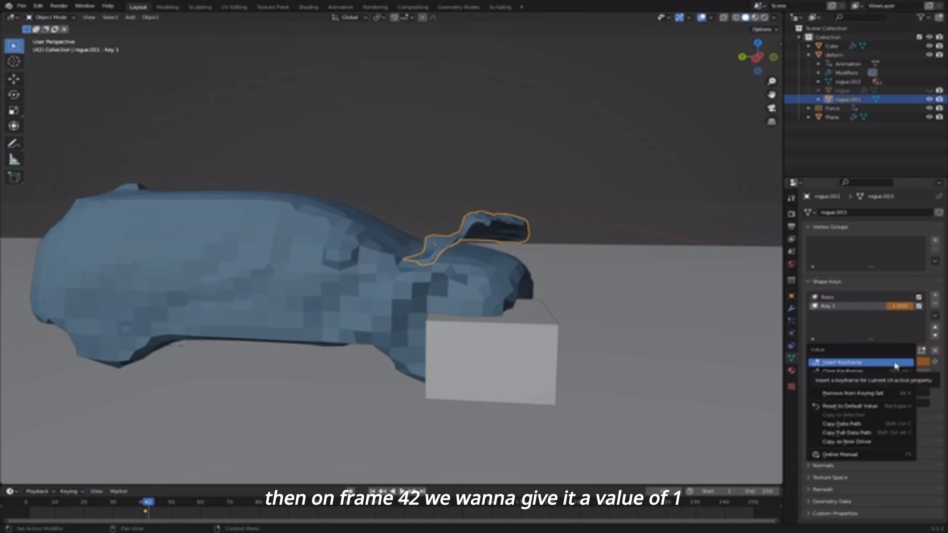
{"action": "left_click", "coordinate": [894, 362]}
{"action": "left_click", "coordinate": [150, 18]}
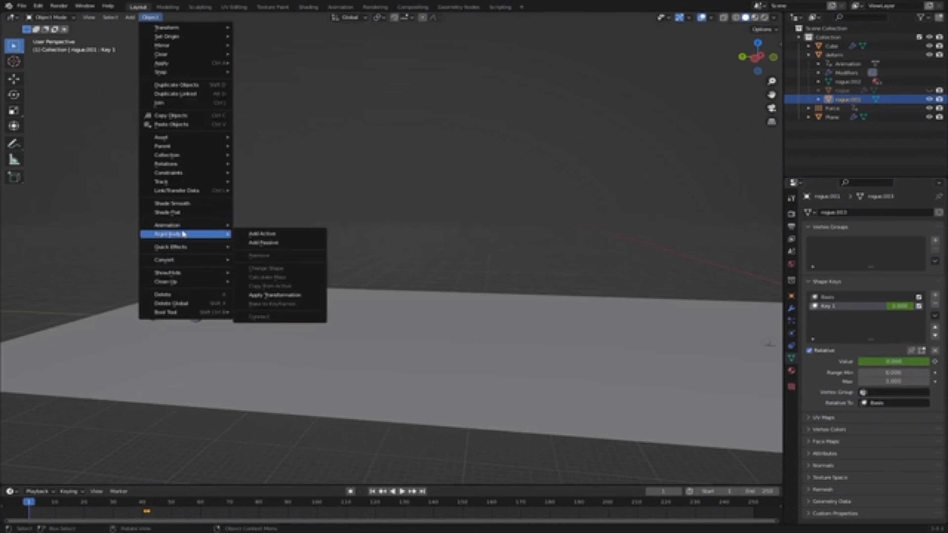
- Bake the hood's action with Clear Constraints, Clear Parents and Overwrite Current Action enabled
{"action": "mouse_move", "coordinate": [187, 224]}
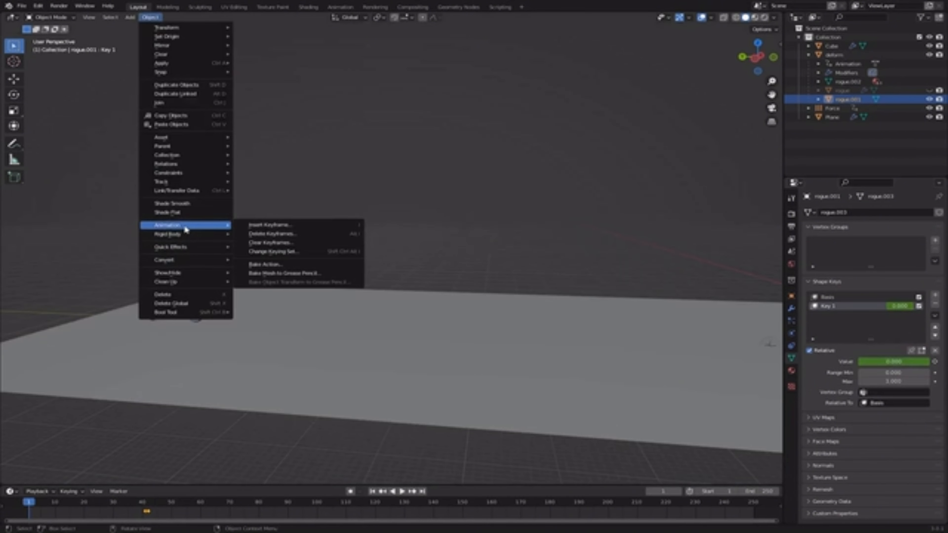
{"action": "left_click", "coordinate": [315, 265]}
{"action": "left_click_drag", "start_coordinate": [305, 335], "coordinate": [305, 358]}
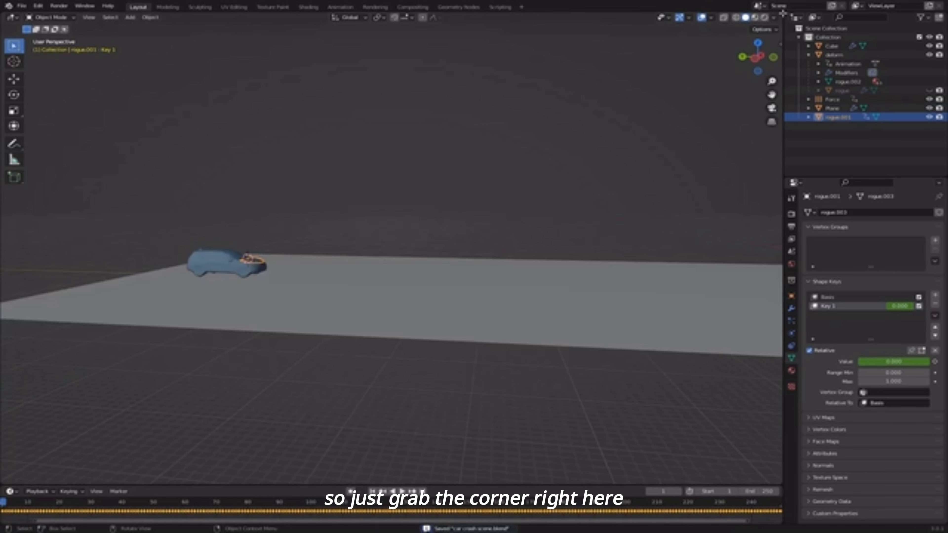
- Split the viewport, make the right half a Graph Editor, and smooth all baked curves with Alt+O
{"action": "left_click_drag", "start_coordinate": [783, 13], "coordinate": [428, 26]}
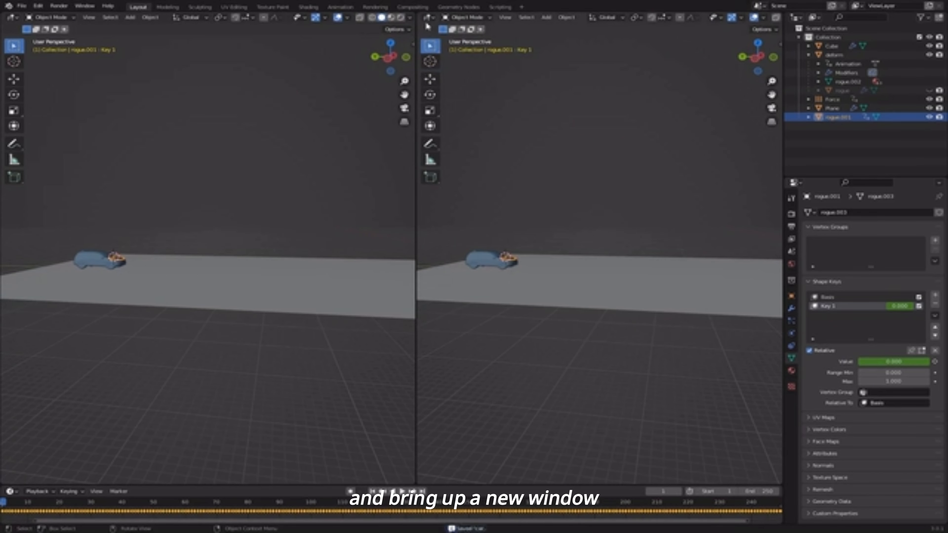
{"action": "left_click", "coordinate": [428, 17]}
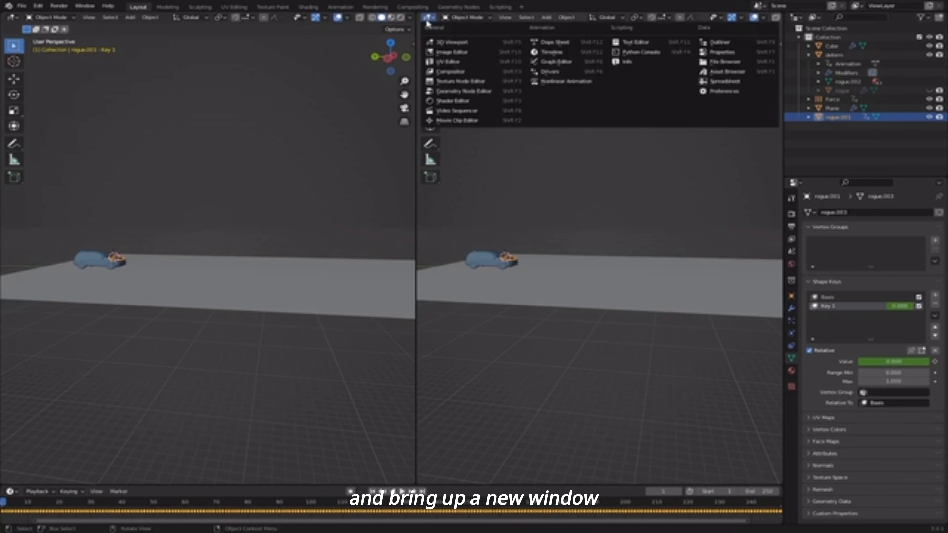
{"action": "left_click", "coordinate": [553, 62]}
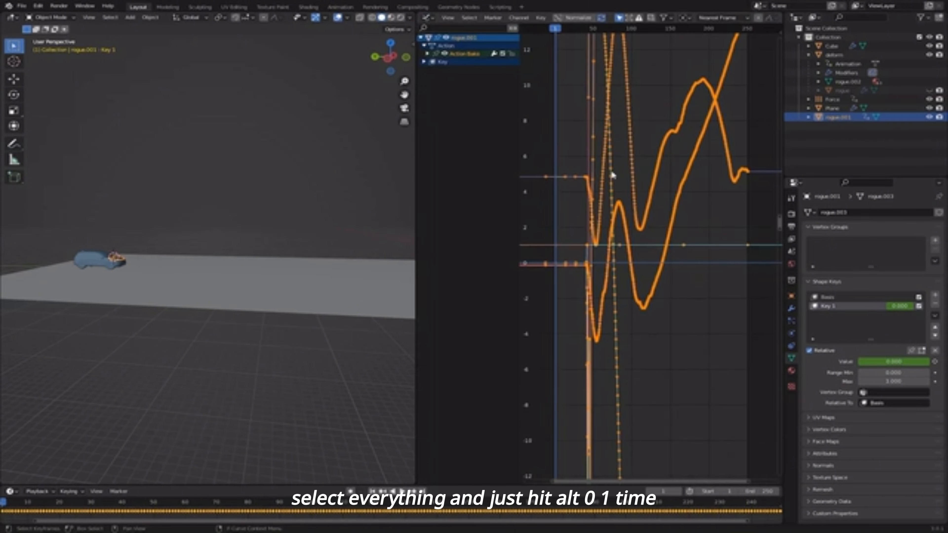
{"action": "key", "text": "alt+o"}
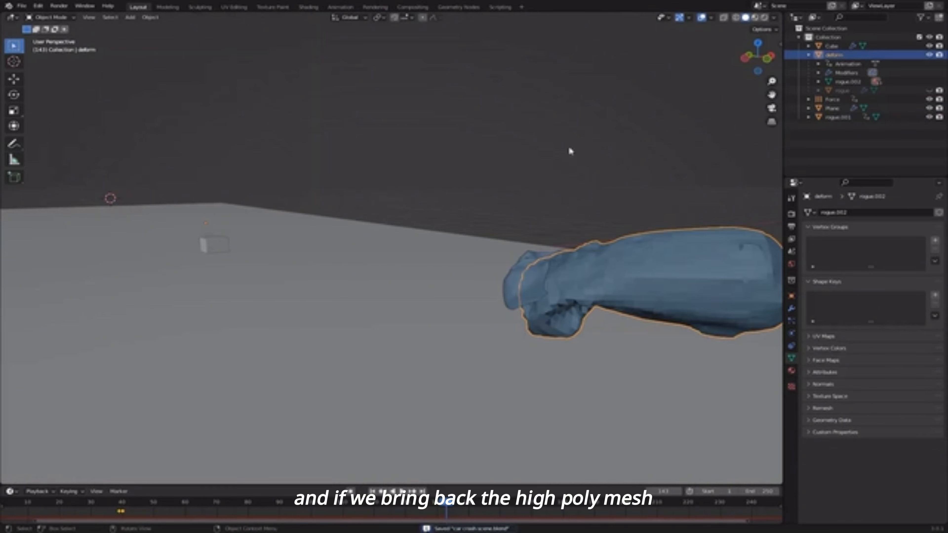
- Hide the deform mesh, select rogue, and Unbind then Bind its SurfaceDeform modifier
{"action": "key", "text": "h"}
{"action": "key", "text": "shift+Left"}
{"action": "left_click", "coordinate": [108, 208]}
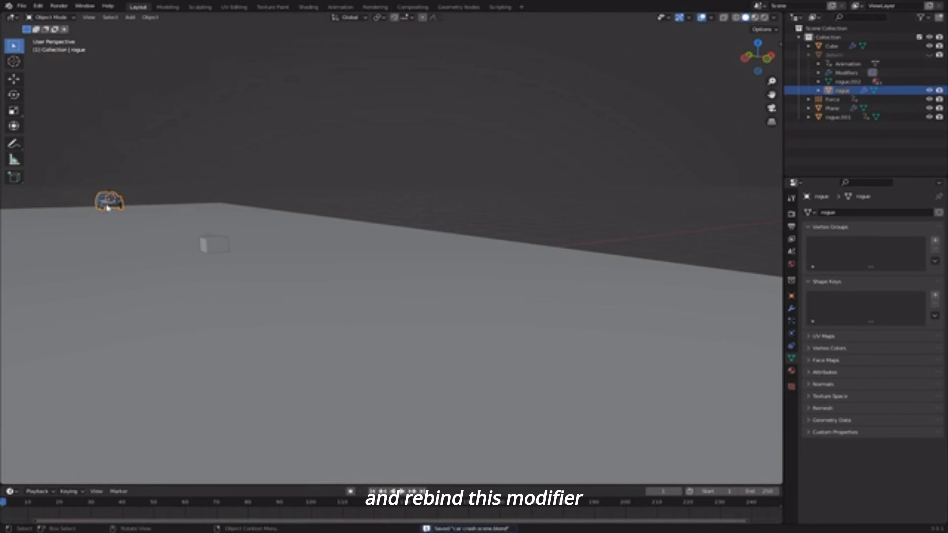
{"action": "key", "text": "KP_Decimal"}
{"action": "left_click", "coordinate": [791, 309]}
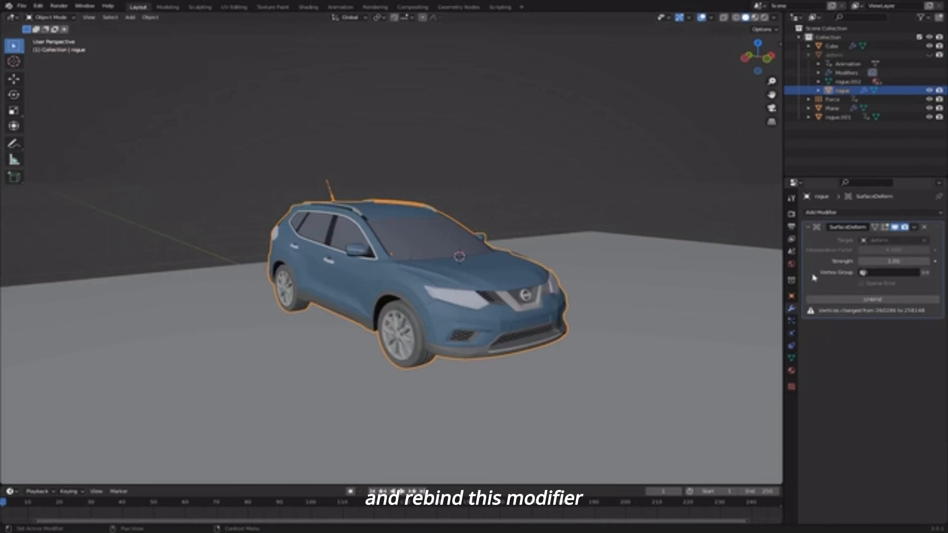
{"action": "left_click", "coordinate": [873, 301]}
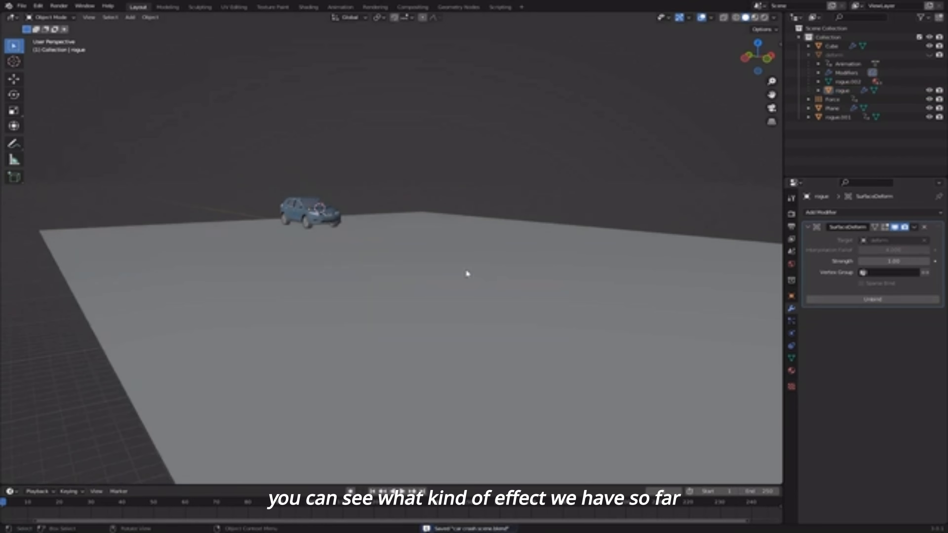
{"action": "scroll", "coordinate": [467, 273], "scroll_direction": "down", "scroll_amount": 2}
{"action": "key", "text": "space"}
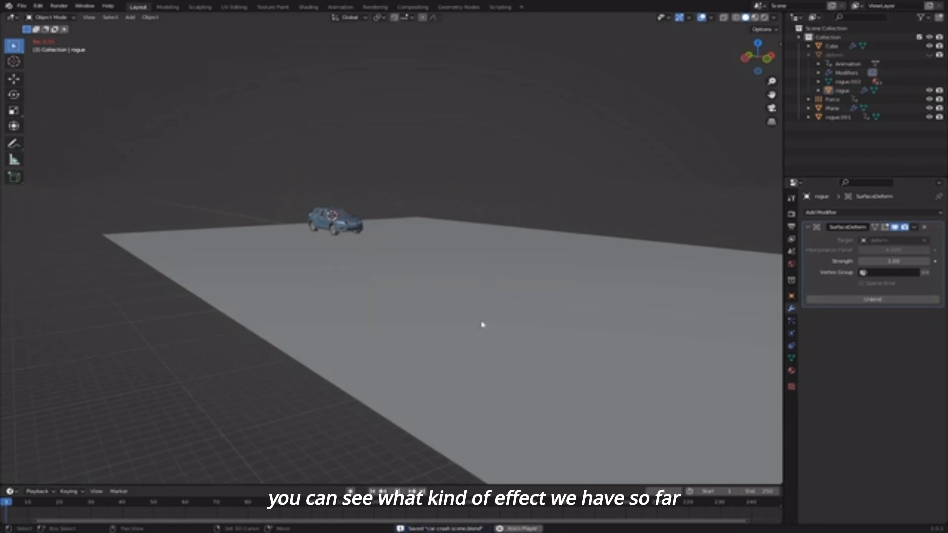
- Watch the car crumple against the cube and tip onto its nose, save, and replay the crash
{"action": "middle_click_drag", "start_coordinate": [482, 324], "coordinate": [581, 367], "text": "shift"}
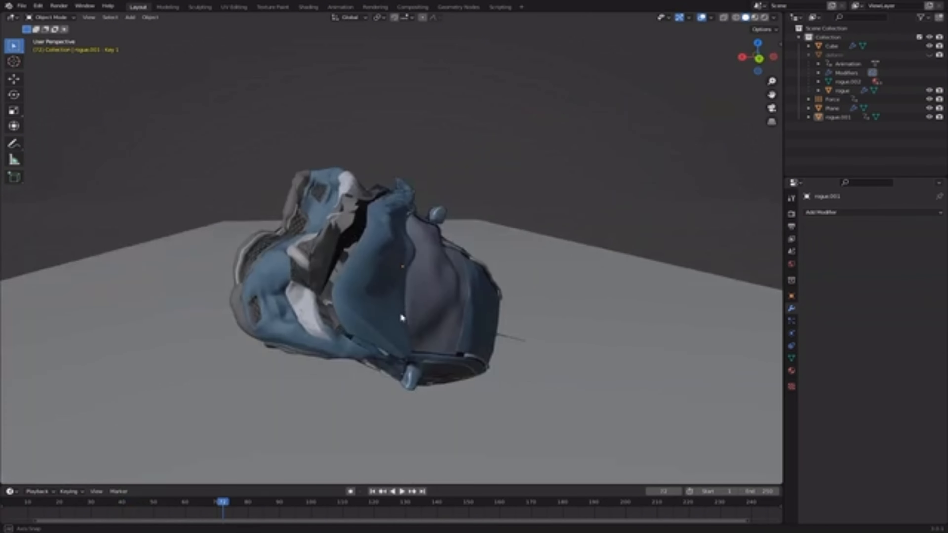
{"action": "middle_click_drag", "start_coordinate": [400, 312], "coordinate": [517, 277]}
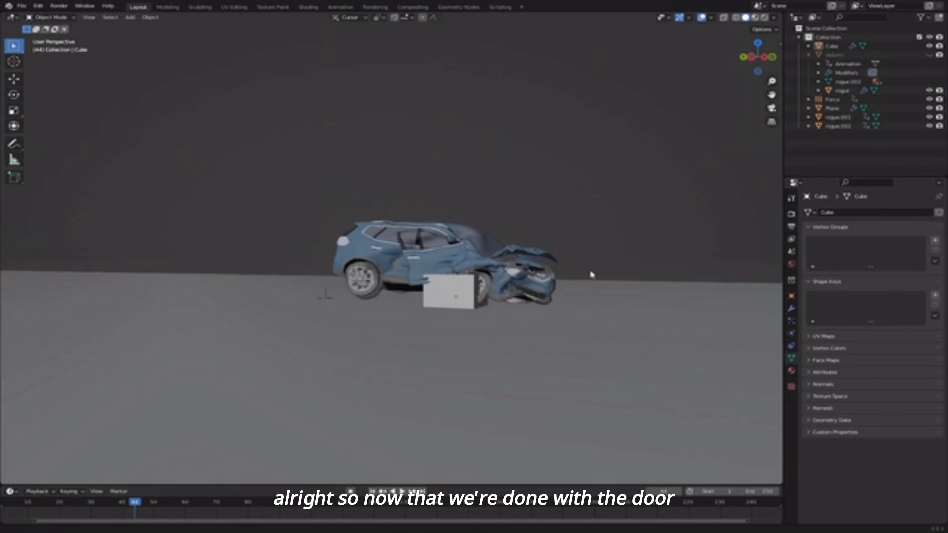
{"action": "key", "text": "ctrl+s"}
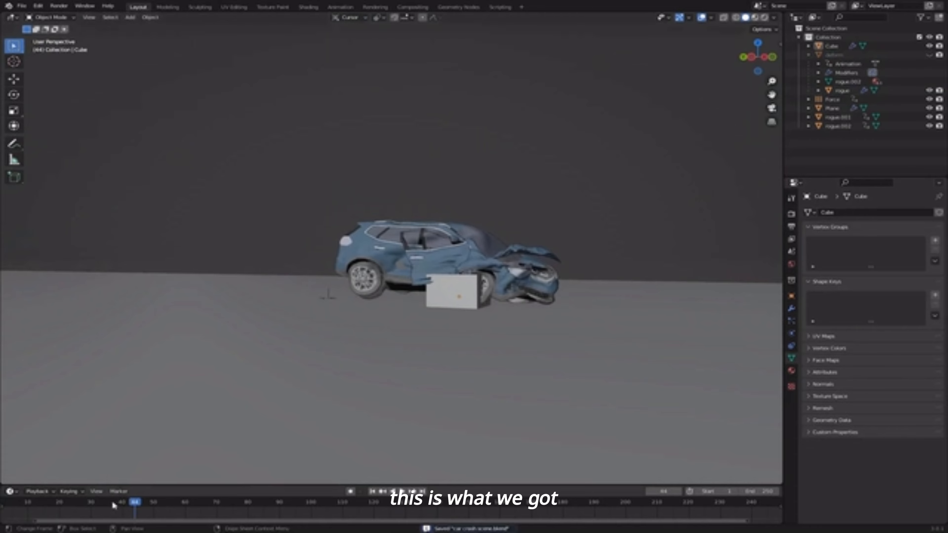
{"action": "key", "text": "space"}
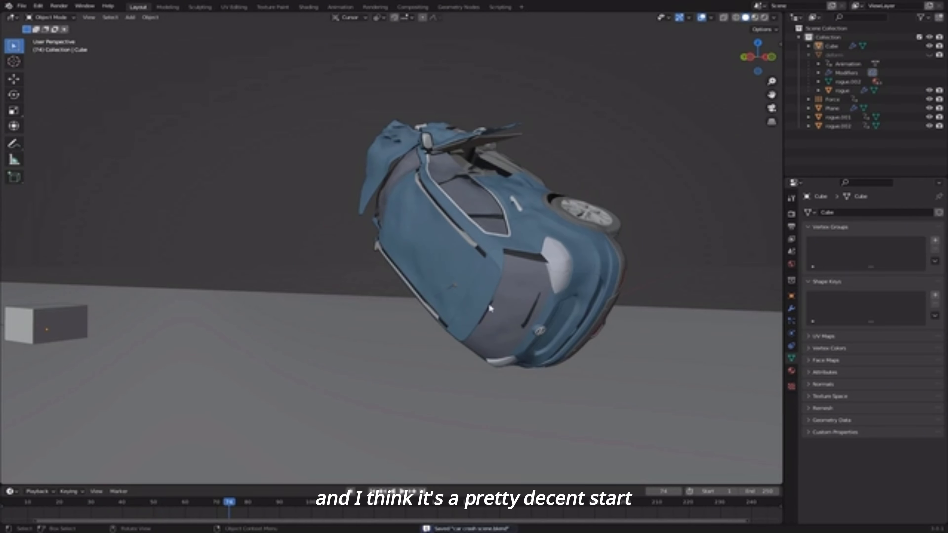
- Select the rogue car at frame 72 and show its material settings
{"action": "left_click", "coordinate": [434, 204]}
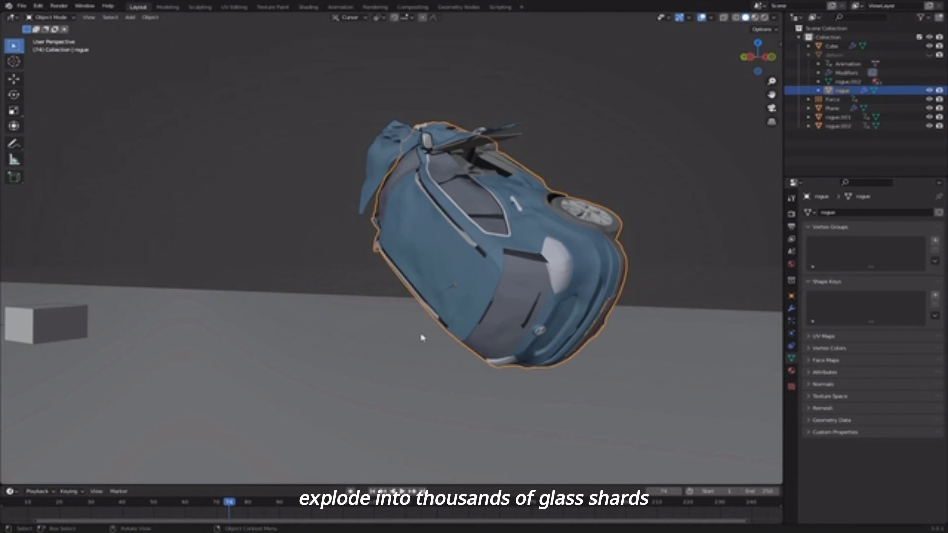
{"action": "key", "text": "Left"}
{"action": "key", "text": "Left"}
{"action": "key", "text": "Tab"}
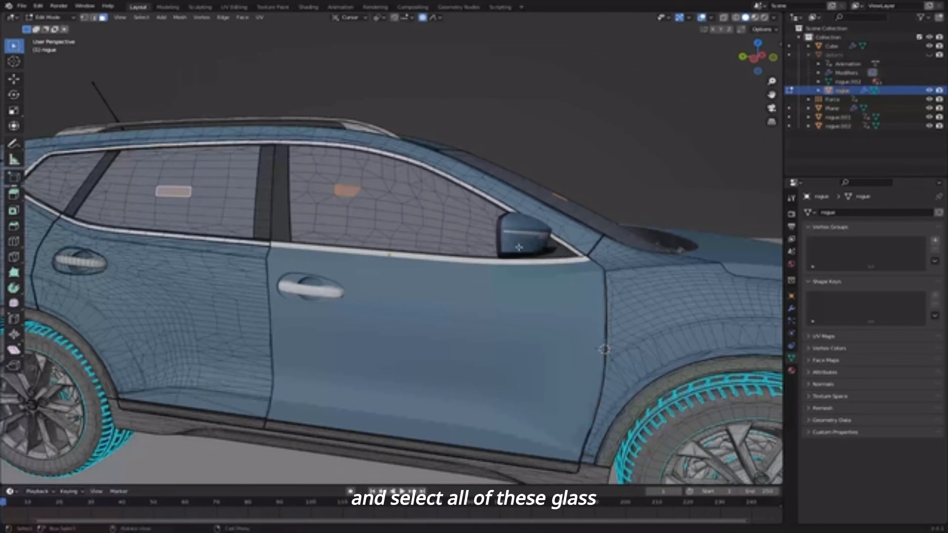
{"action": "middle_click_drag", "start_coordinate": [519, 247], "coordinate": [399, 260]}
{"action": "key", "text": "Tab"}
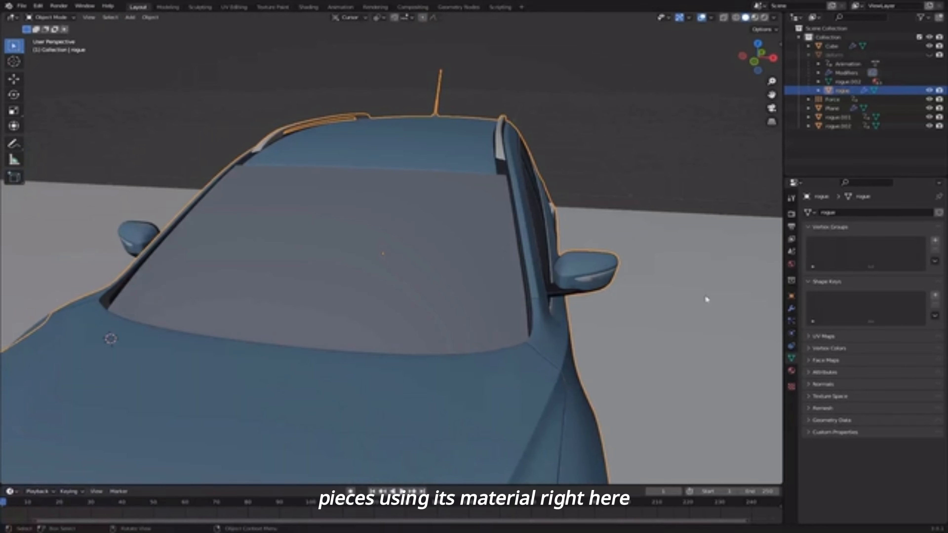
{"action": "left_click", "coordinate": [791, 371]}
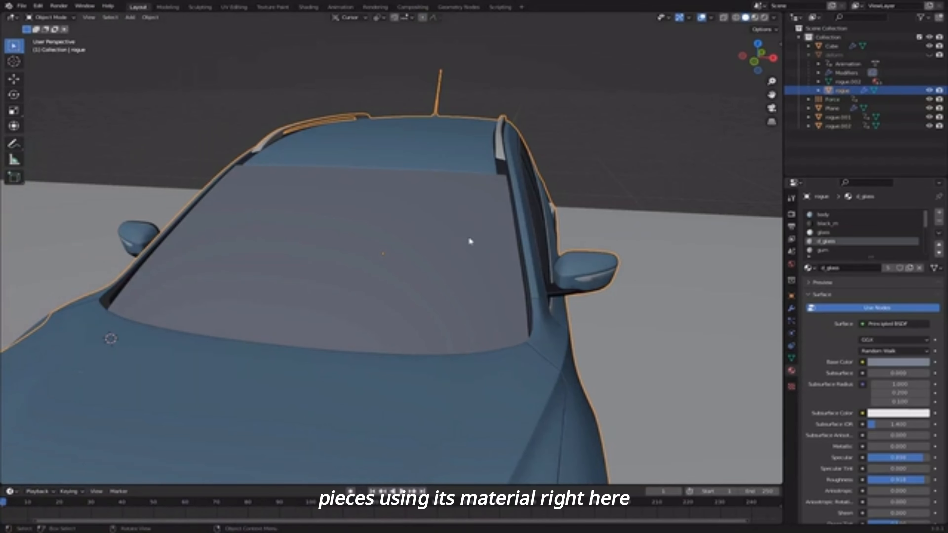
- Separate the d_glass faces into rogue.003 and add a Subdivision Surface modifier
{"action": "key", "text": "Tab"}
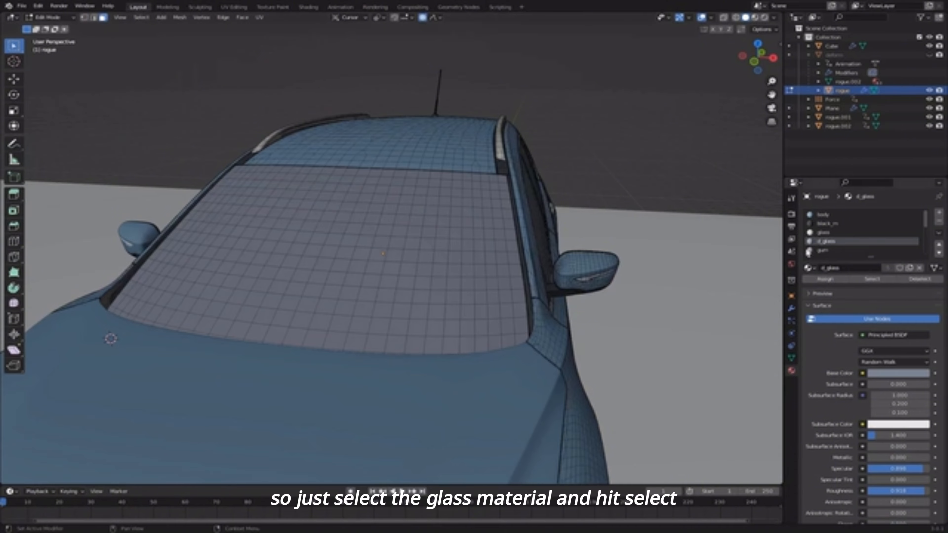
{"action": "left_click", "coordinate": [882, 282]}
{"action": "scroll", "coordinate": [418, 232], "scroll_direction": "down", "scroll_amount": 6}
{"action": "key", "text": "g"}
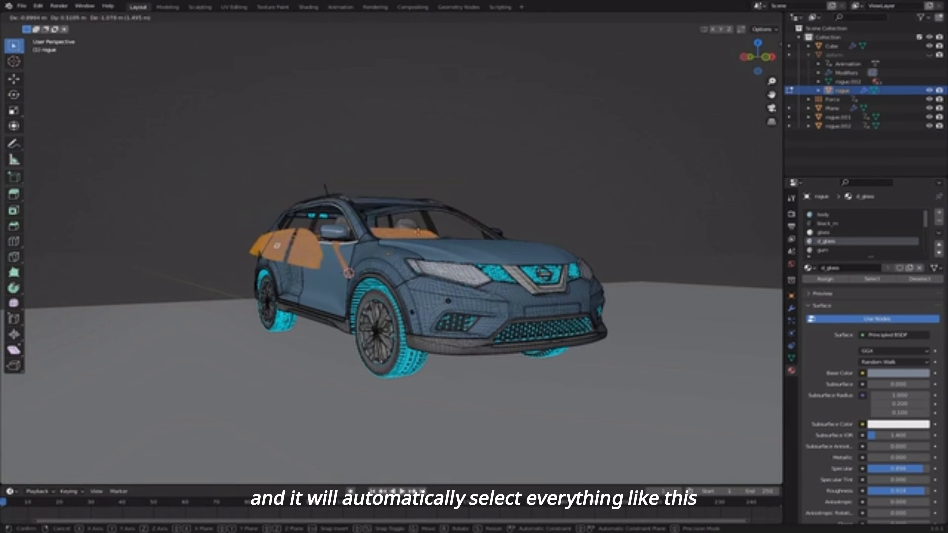
{"action": "right_click", "coordinate": [442, 217]}
{"action": "middle_click_drag", "start_coordinate": [448, 239], "coordinate": [428, 263]}
{"action": "key", "text": "p"}
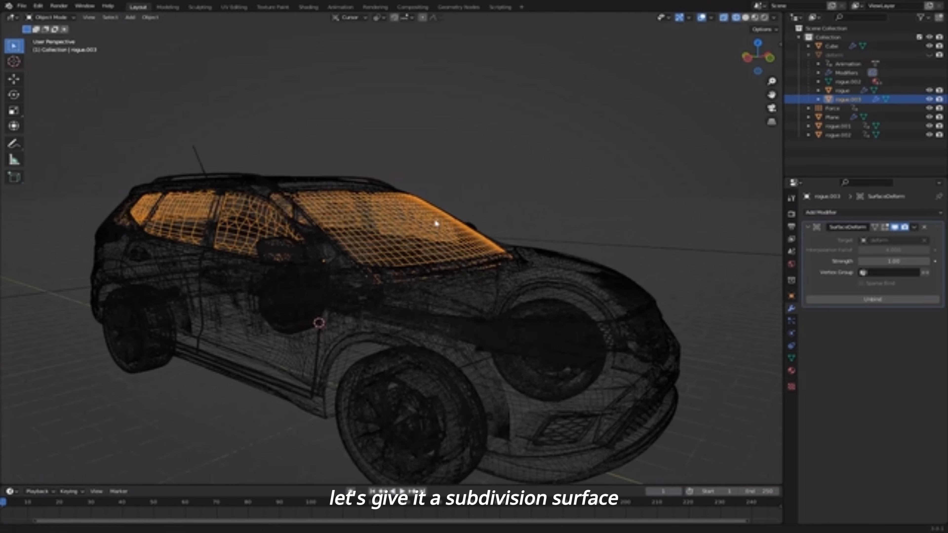
{"action": "left_click", "coordinate": [830, 214]}
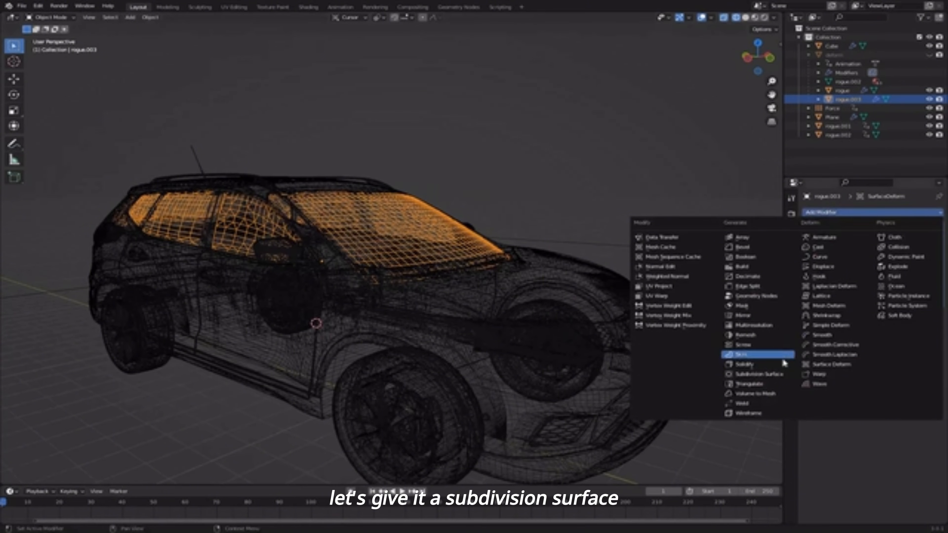
{"action": "left_click", "coordinate": [767, 374]}
- Move the Subdivision modifier above SurfaceDeform and set Levels Viewport to 2
{"action": "left_click_drag", "start_coordinate": [937, 314], "coordinate": [915, 224]}
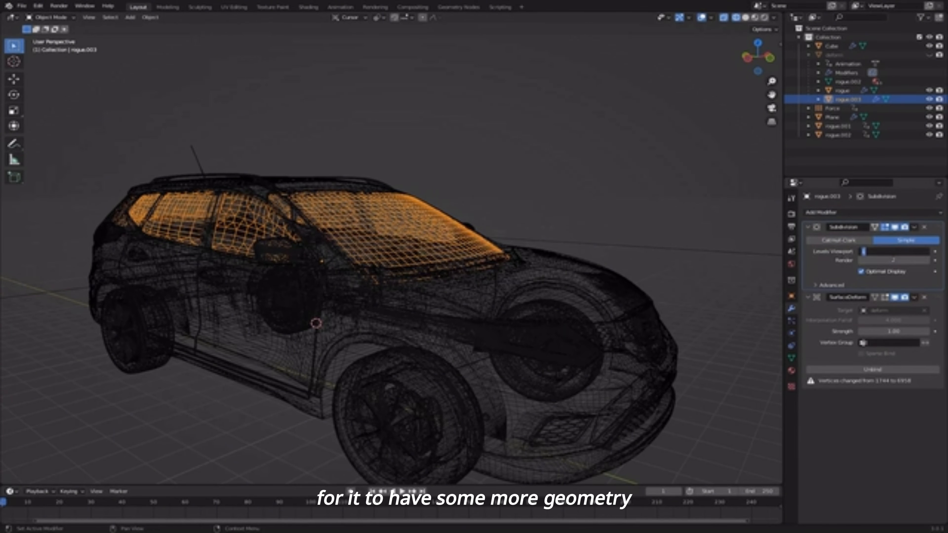
{"action": "type", "text": "2"}
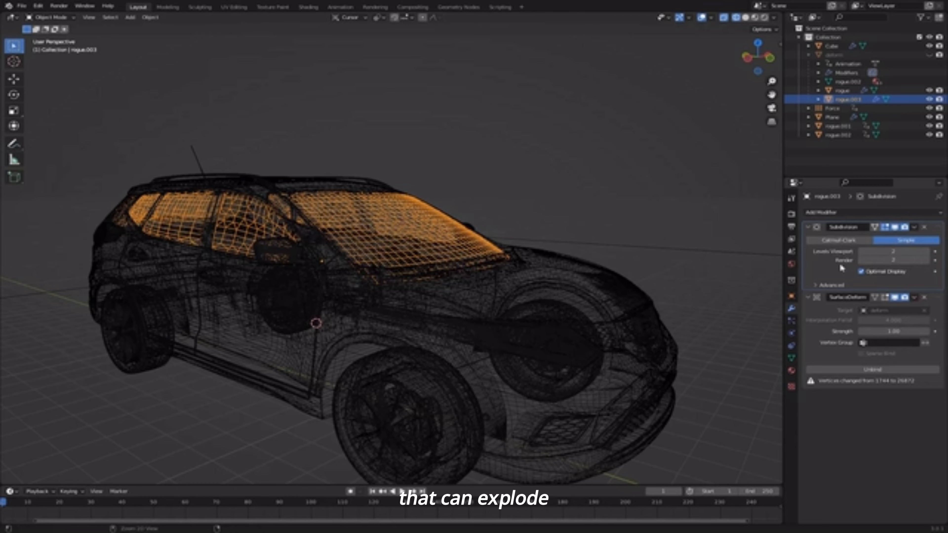
{"action": "middle_click_drag", "start_coordinate": [660, 258], "coordinate": [508, 286]}
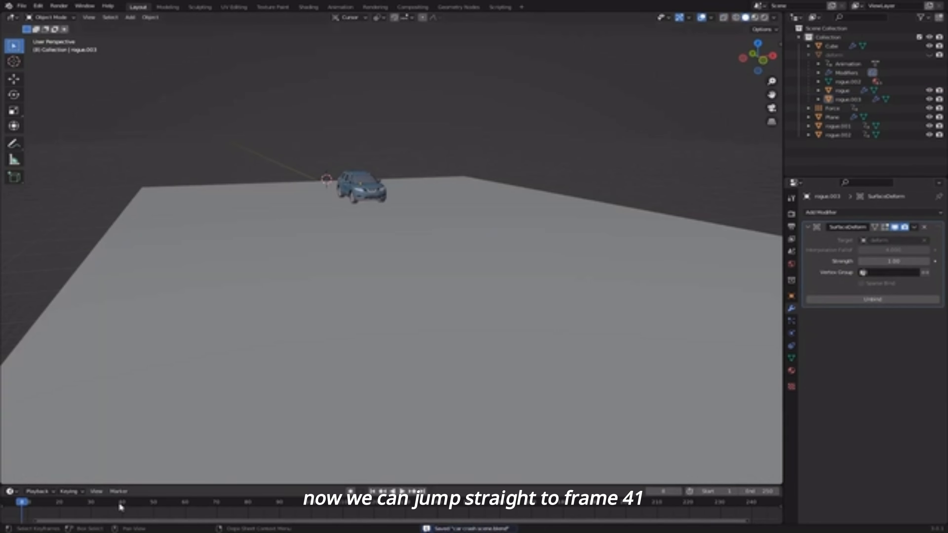
- Move the timeline to frame 41, where the car reaches the block
{"action": "left_click", "coordinate": [121, 507]}
{"action": "middle_click_drag", "start_coordinate": [302, 438], "coordinate": [275, 239]}
{"action": "key", "text": "Right"}
{"action": "key", "text": "Right"}
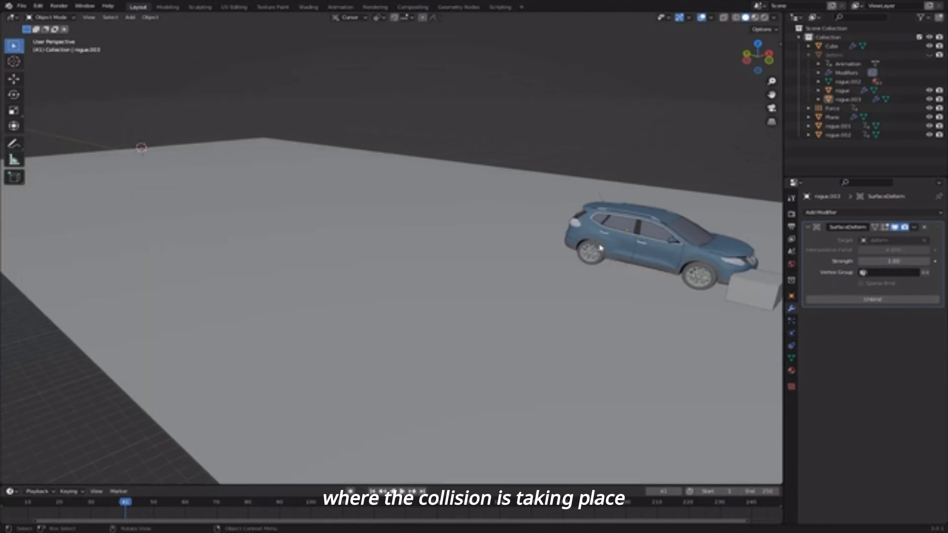
- Apply Quick Explode to rogue.003 with 5000 particles and play the animation
{"action": "left_click", "coordinate": [689, 275]}
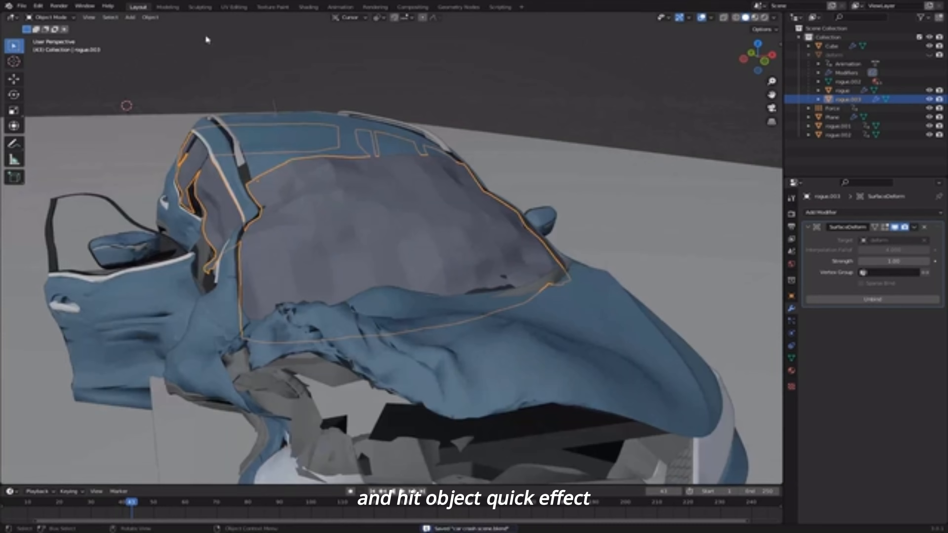
{"action": "left_click", "coordinate": [150, 18]}
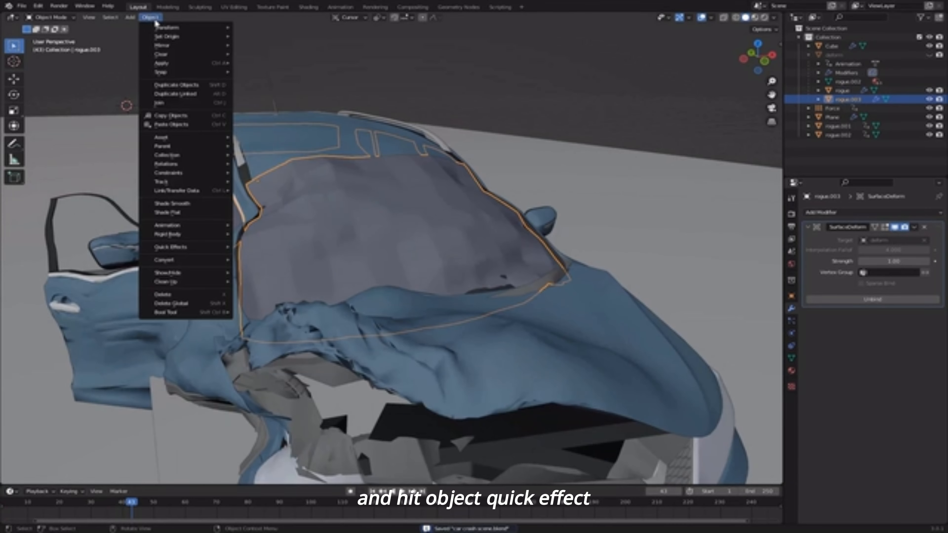
{"action": "mouse_move", "coordinate": [206, 248]}
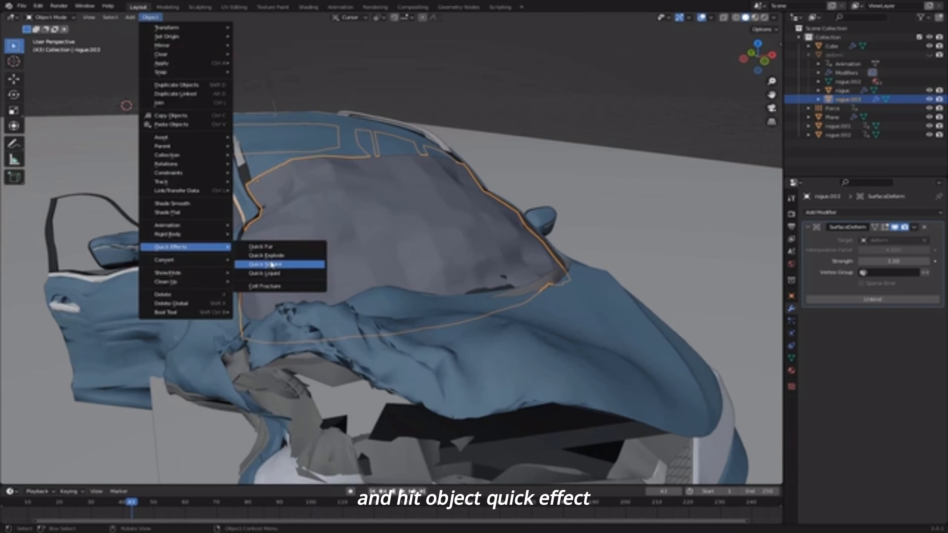
{"action": "left_click", "coordinate": [293, 256]}
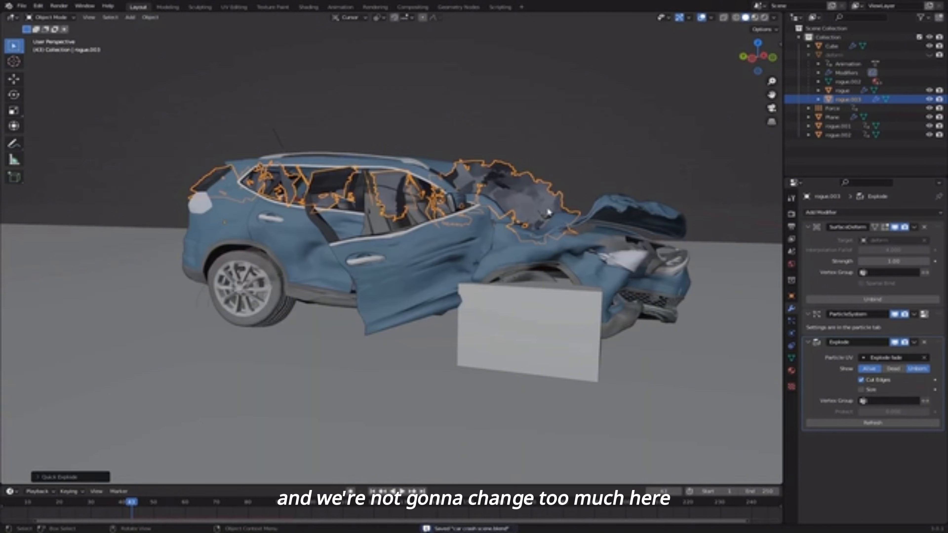
{"action": "left_click", "coordinate": [792, 320]}
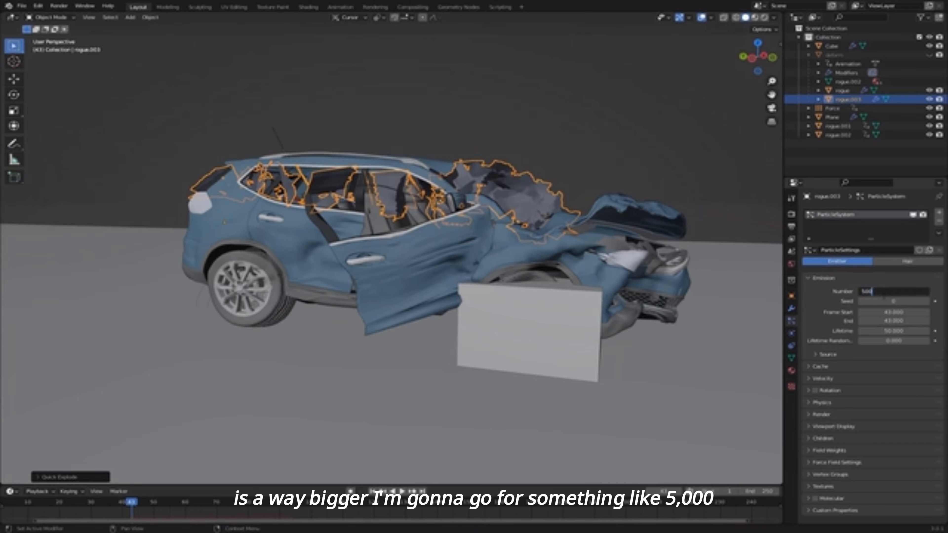
{"action": "key", "text": "Return"}
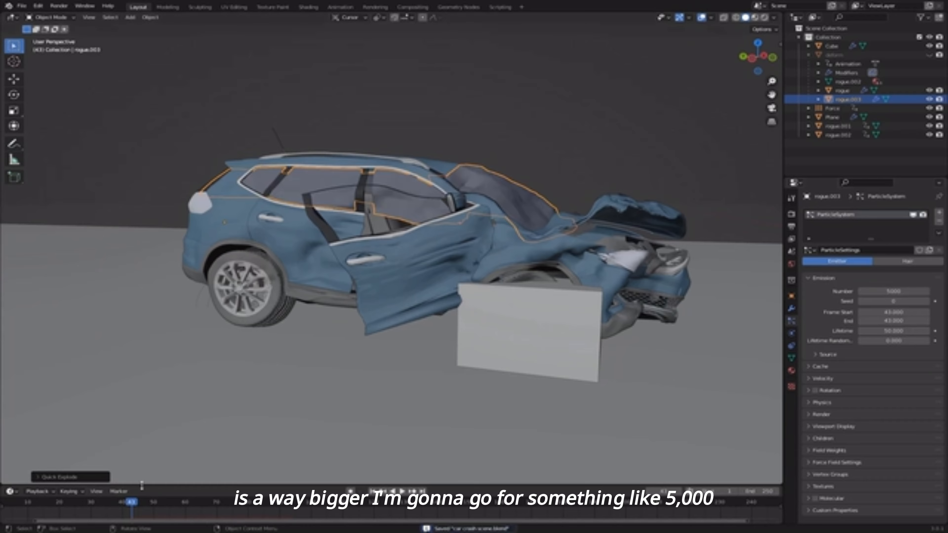
{"action": "key", "text": "space"}
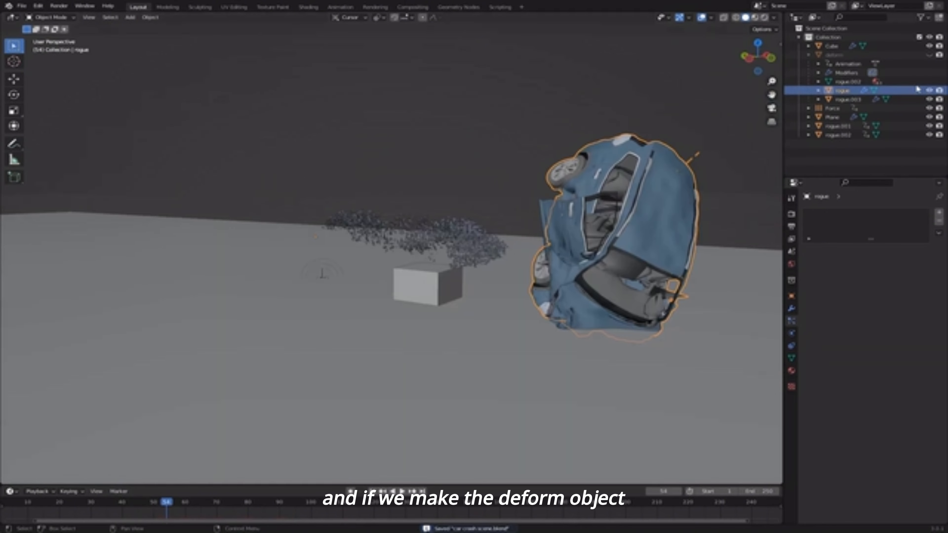
- Enable Collision physics on the deform object
{"action": "left_click", "coordinate": [871, 53]}
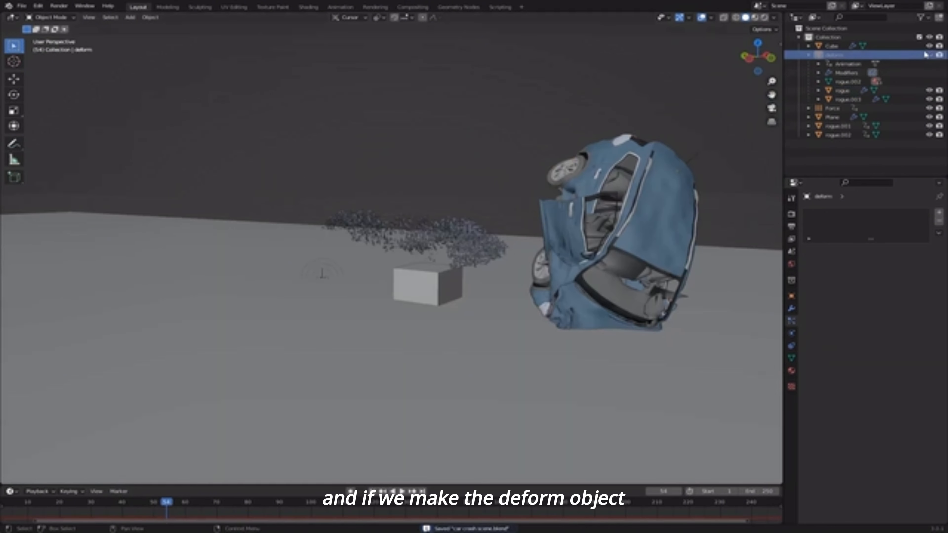
{"action": "left_click", "coordinate": [791, 334]}
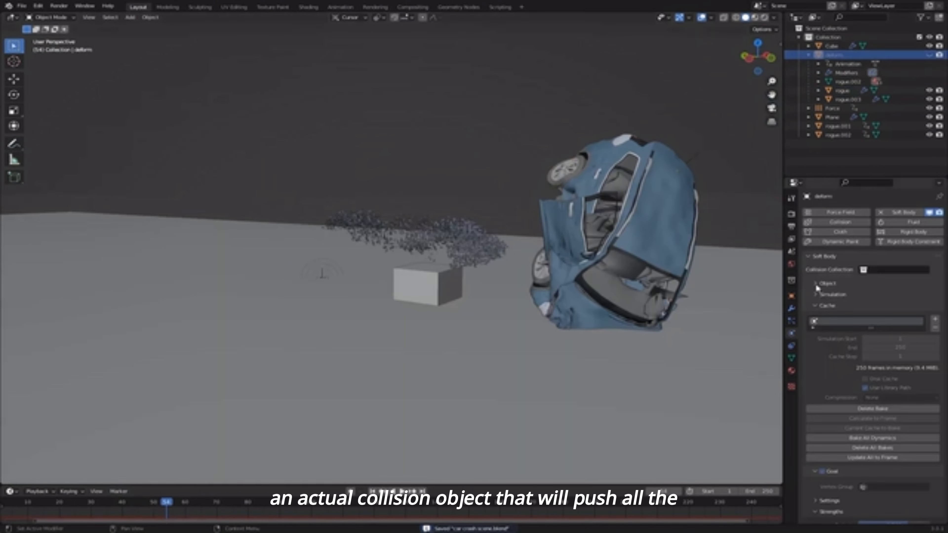
{"action": "middle_click_drag", "start_coordinate": [559, 256], "coordinate": [489, 262]}
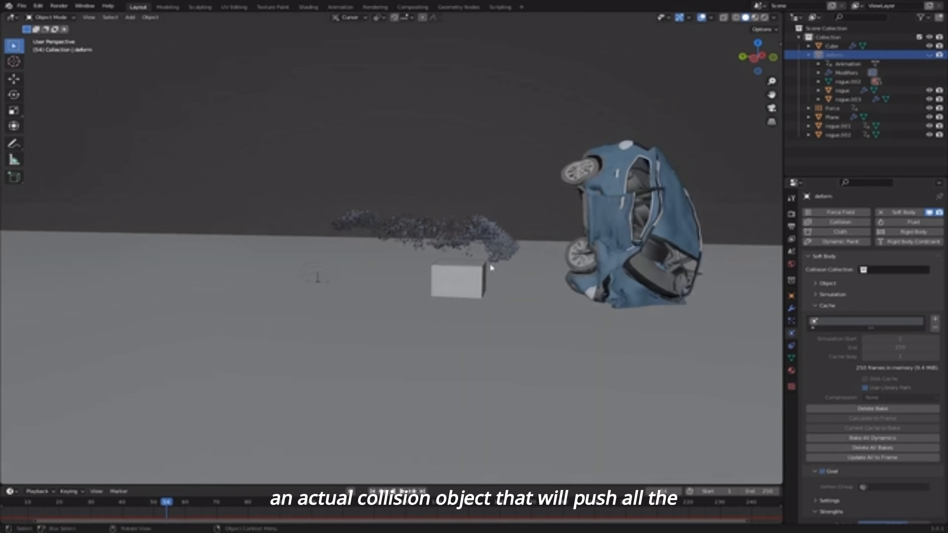
{"action": "scroll", "coordinate": [467, 260], "scroll_direction": "down", "scroll_amount": 5}
{"action": "mouse_move", "coordinate": [371, 250]}
{"action": "middle_mouse_down"}
{"action": "mouse_move", "coordinate": [427, 238]}
{"action": "mouse_move", "coordinate": [349, 284]}
{"action": "mouse_move", "coordinate": [408, 242]}
{"action": "mouse_move", "coordinate": [379, 261]}
{"action": "middle_mouse_up"}
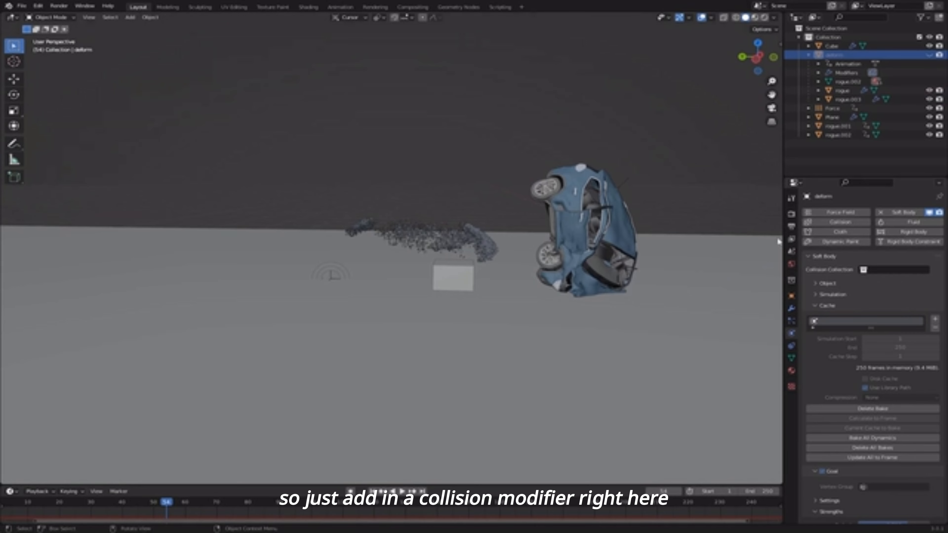
{"action": "left_click", "coordinate": [852, 223]}
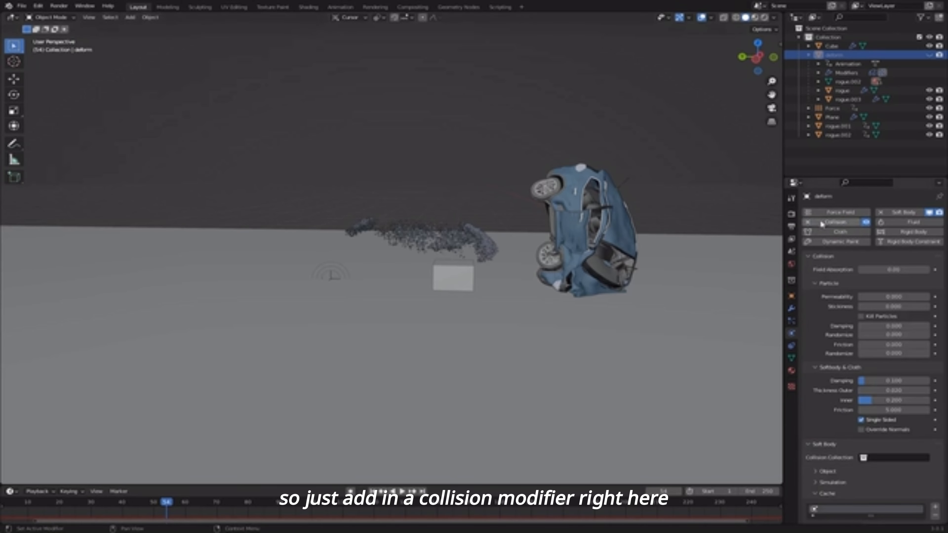
- Save the file, rewind the timeline and replay the crash
{"action": "key", "text": "ctrl+s"}
{"action": "left_click_drag", "start_coordinate": [144, 501], "coordinate": [69, 501]}
{"action": "key", "text": "space"}
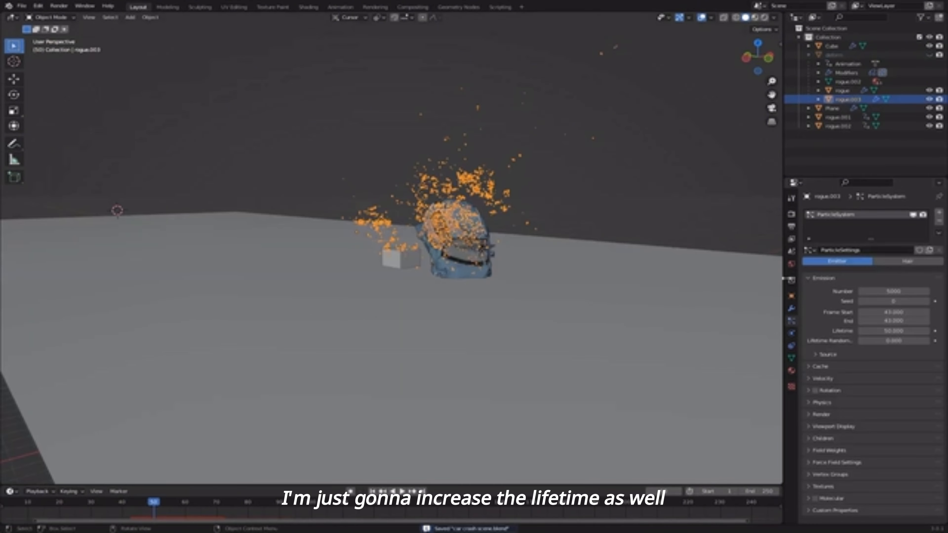
- Edit the particle lifetime, save, and bake the particle cache
{"action": "left_click", "coordinate": [880, 331]}
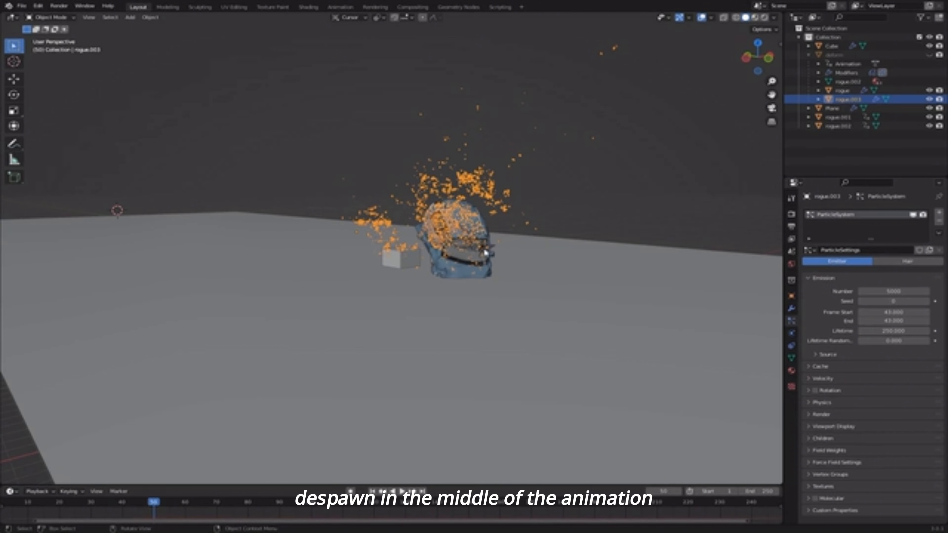
{"action": "middle_click_drag", "start_coordinate": [485, 253], "coordinate": [525, 260]}
{"action": "key", "text": "ctrl+s"}
{"action": "middle_click_drag", "start_coordinate": [739, 313], "coordinate": [651, 320], "text": "shift"}
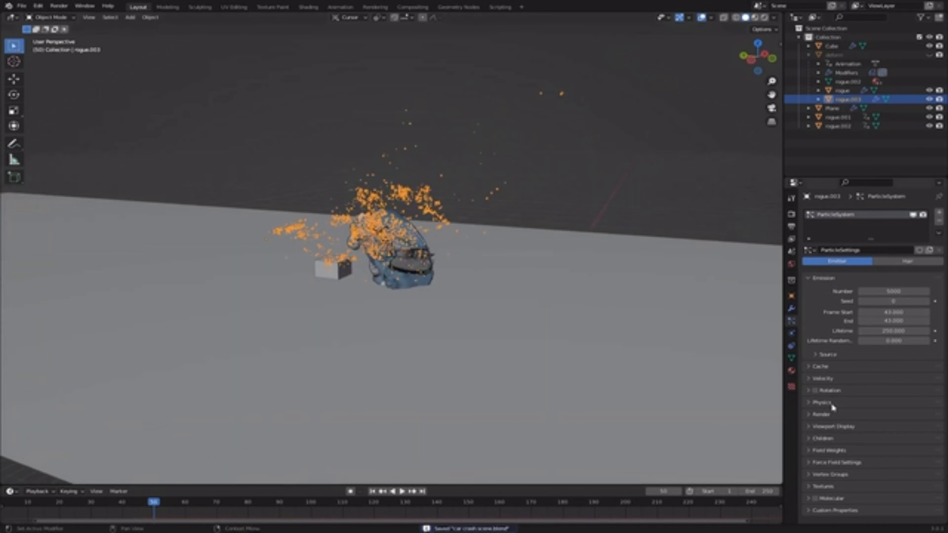
{"action": "left_click", "coordinate": [829, 370]}
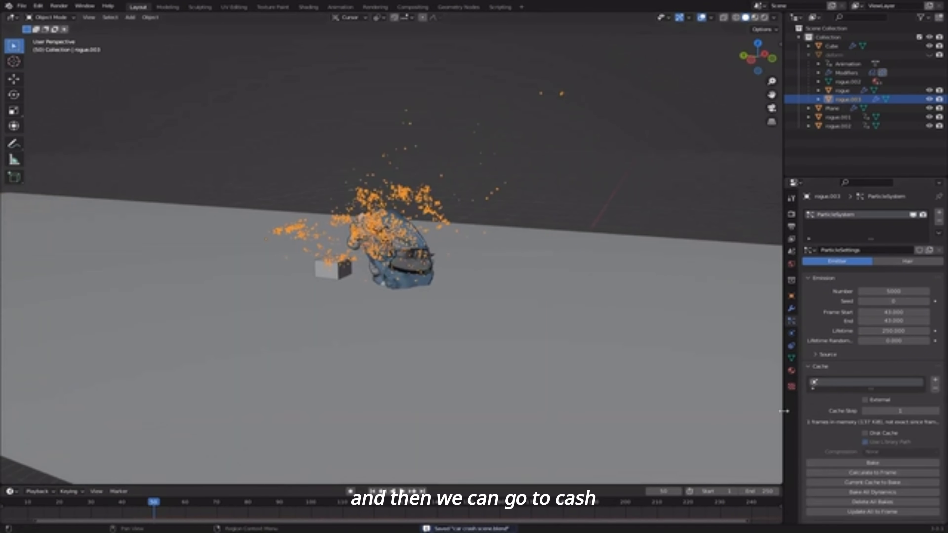
{"action": "scroll", "coordinate": [872, 388], "scroll_direction": "down", "scroll_amount": 4}
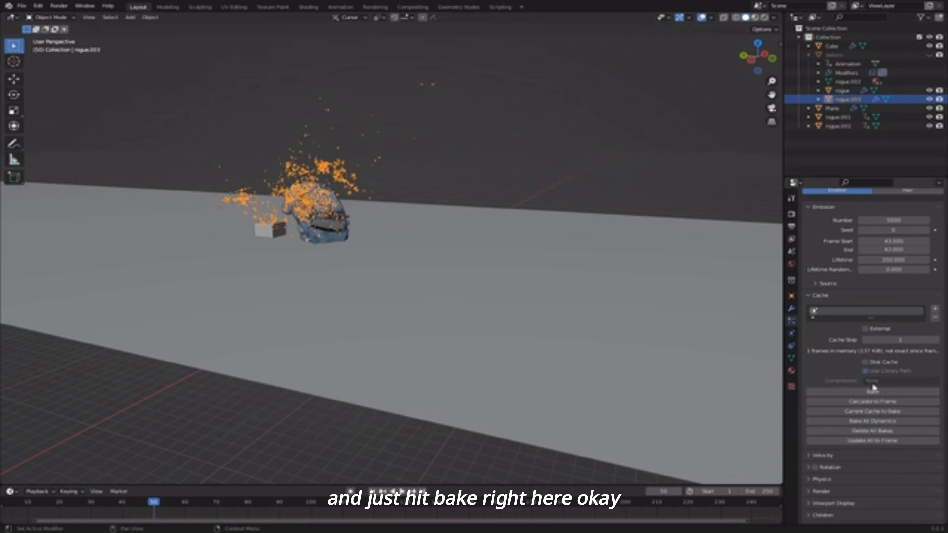
{"action": "left_click", "coordinate": [885, 392]}
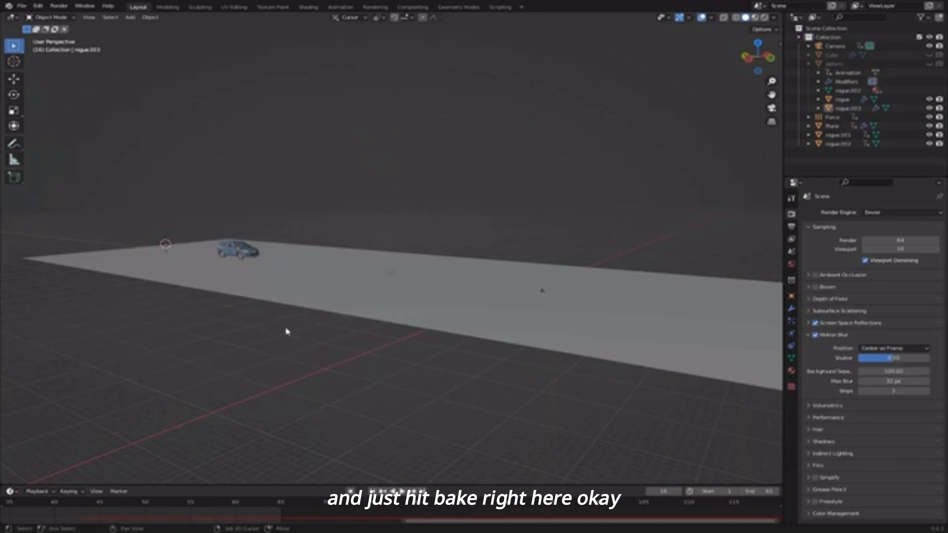
{"action": "middle_click_drag", "start_coordinate": [285, 325], "coordinate": [294, 351]}
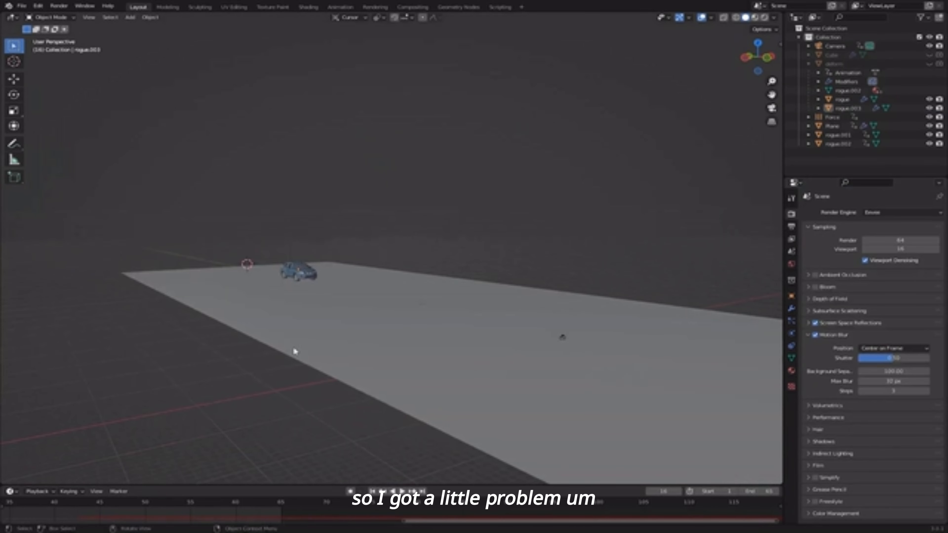
{"action": "middle_click_drag", "start_coordinate": [388, 359], "coordinate": [309, 284]}
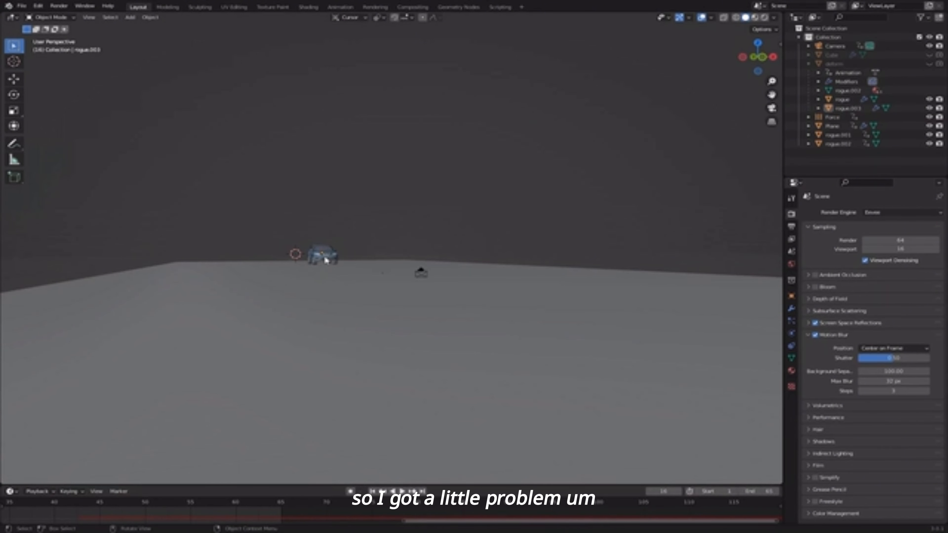
- Check the Cube's physics settings and jump to frame 43
{"action": "left_click", "coordinate": [832, 54]}
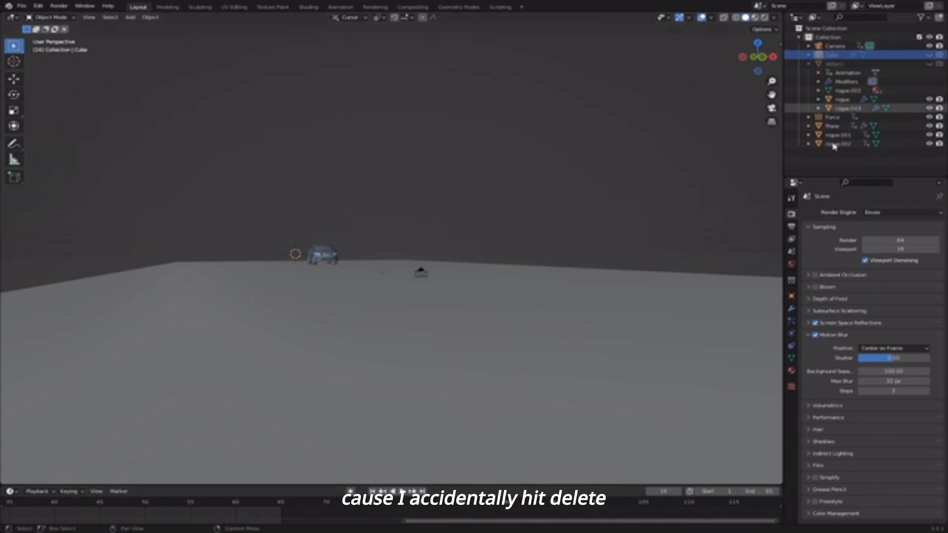
{"action": "left_click", "coordinate": [791, 333]}
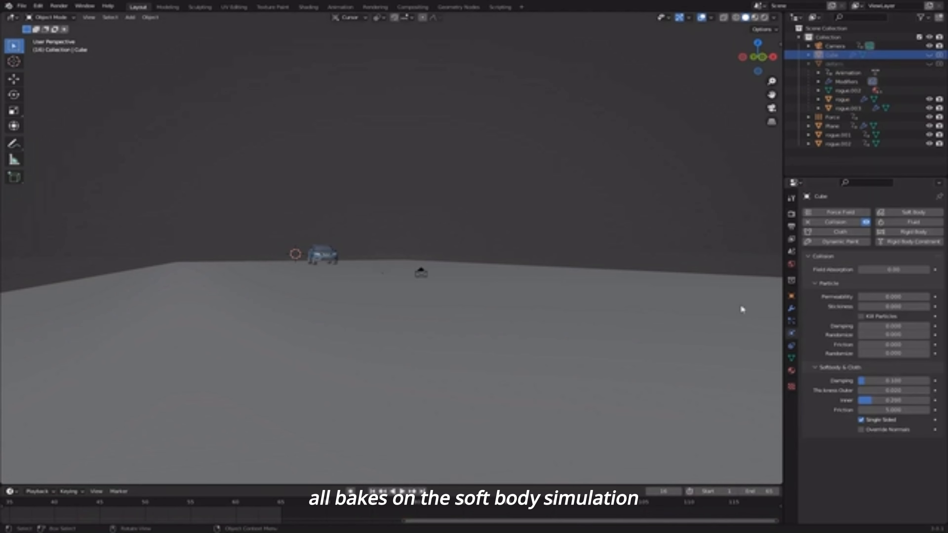
{"action": "scroll", "coordinate": [332, 256], "scroll_direction": "down", "scroll_amount": 4}
{"action": "scroll", "coordinate": [362, 298], "scroll_direction": "up", "scroll_amount": 8}
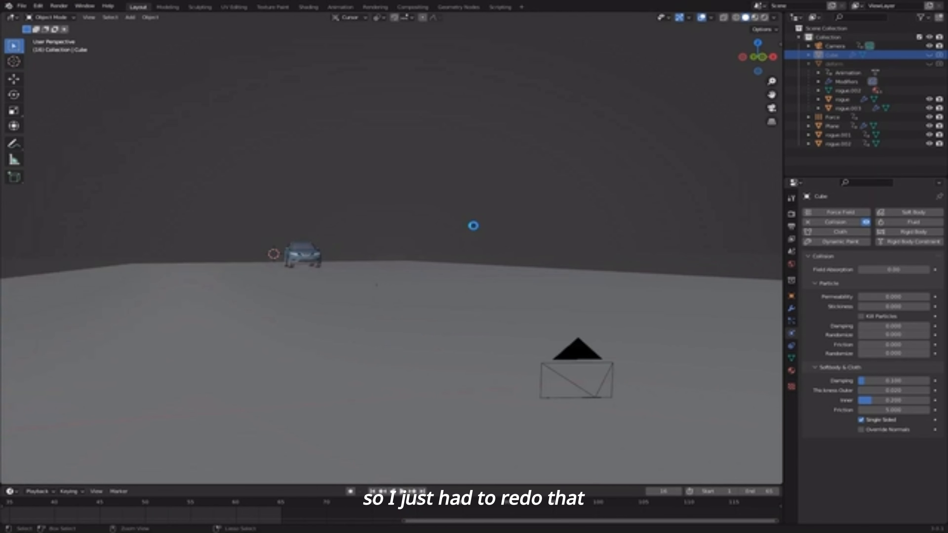
{"action": "scroll", "coordinate": [537, 338], "scroll_direction": "down", "scroll_amount": 5}
{"action": "left_click", "coordinate": [83, 504]}
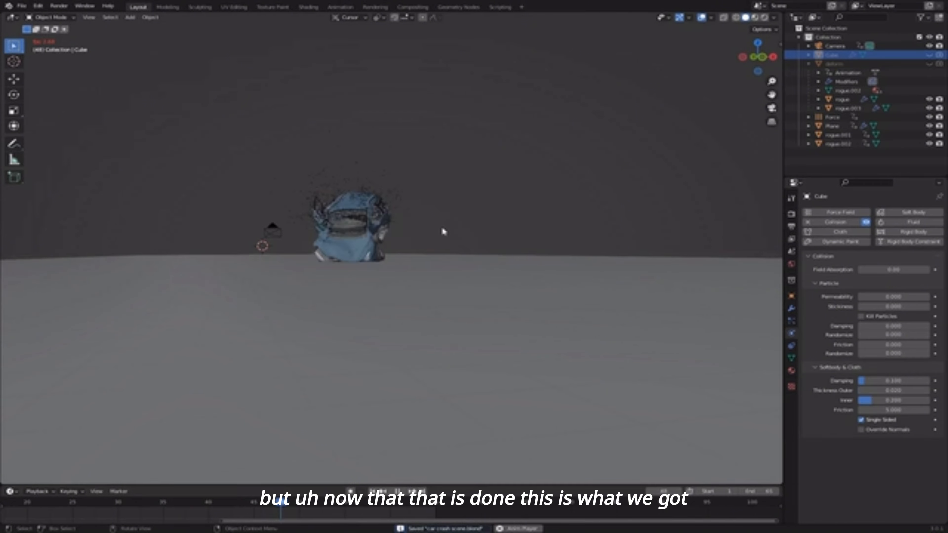
- Stop at frame 53 and inspect the shattered glass and hanging door piece
{"action": "key", "text": "space"}
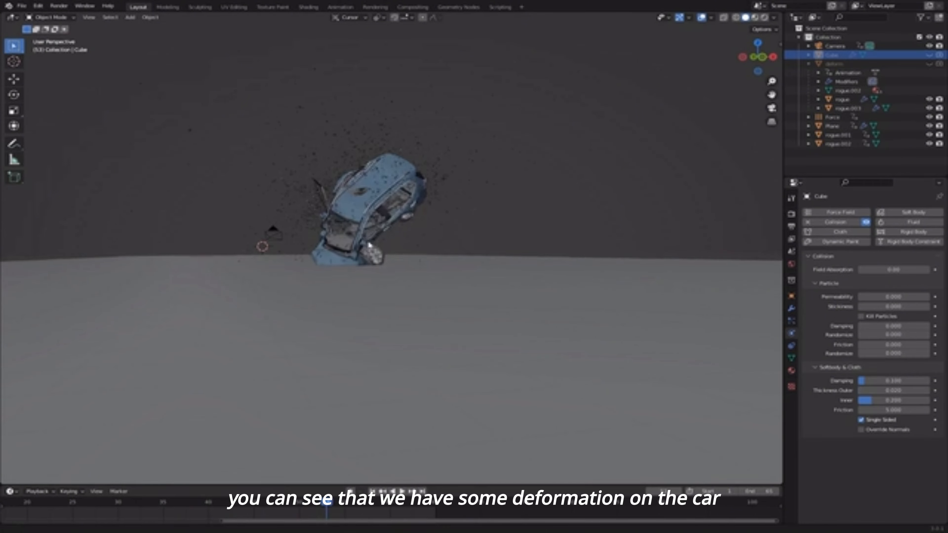
{"action": "scroll", "coordinate": [368, 223], "scroll_direction": "up", "scroll_amount": 4}
{"action": "middle_click_drag", "start_coordinate": [368, 223], "coordinate": [373, 270]}
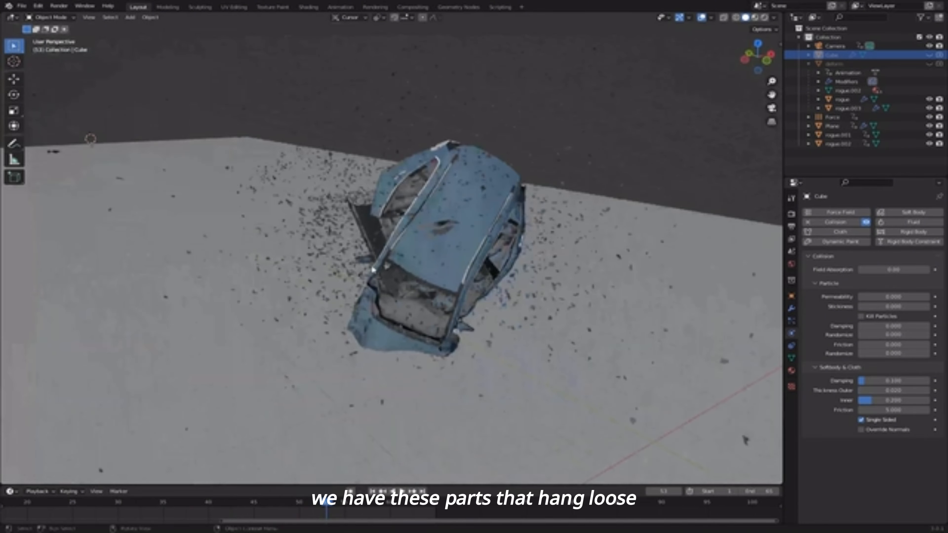
{"action": "left_click", "coordinate": [368, 240]}
{"action": "scroll", "coordinate": [354, 229], "scroll_direction": "up", "scroll_amount": 2}
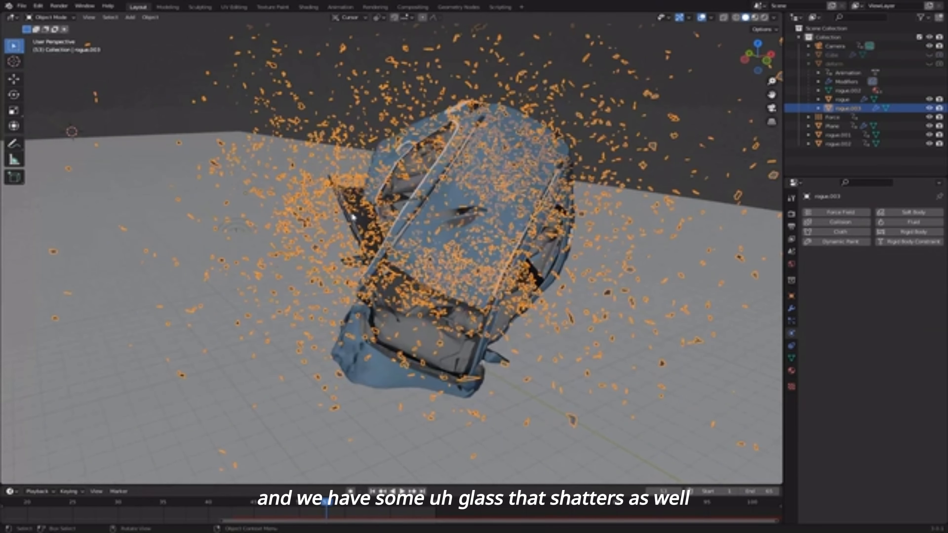
{"action": "left_click", "coordinate": [353, 220]}
{"action": "scroll", "coordinate": [399, 187], "scroll_direction": "down", "scroll_amount": 3}
{"action": "left_click", "coordinate": [622, 143]}
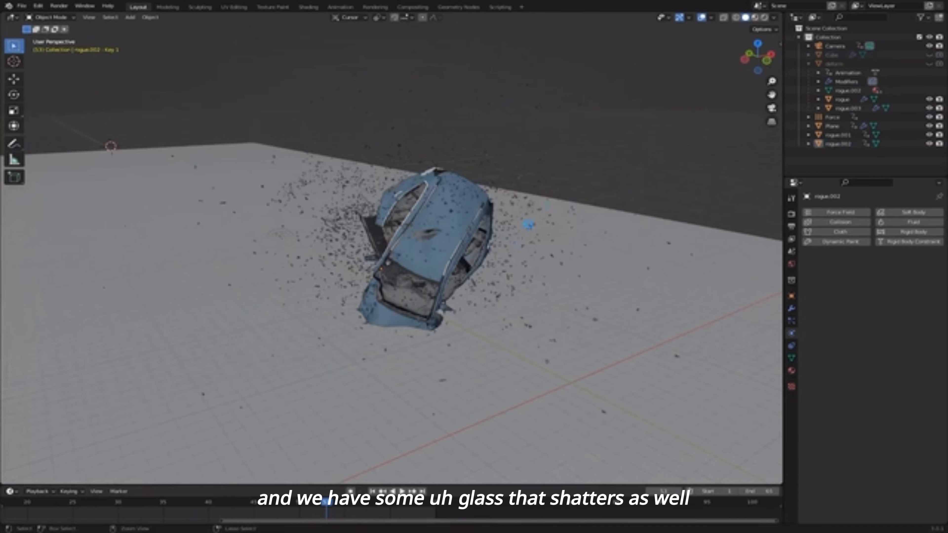
{"action": "middle_click_drag", "start_coordinate": [385, 368], "coordinate": [390, 351], "text": "shift"}
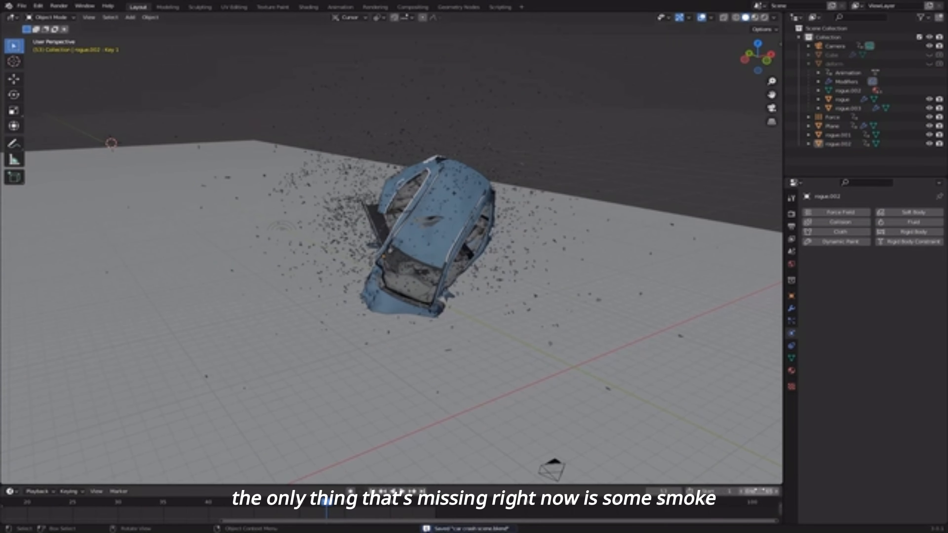
- Set the scene end frame to 250
{"action": "left_click", "coordinate": [759, 490]}
{"action": "type", "text": "250"}
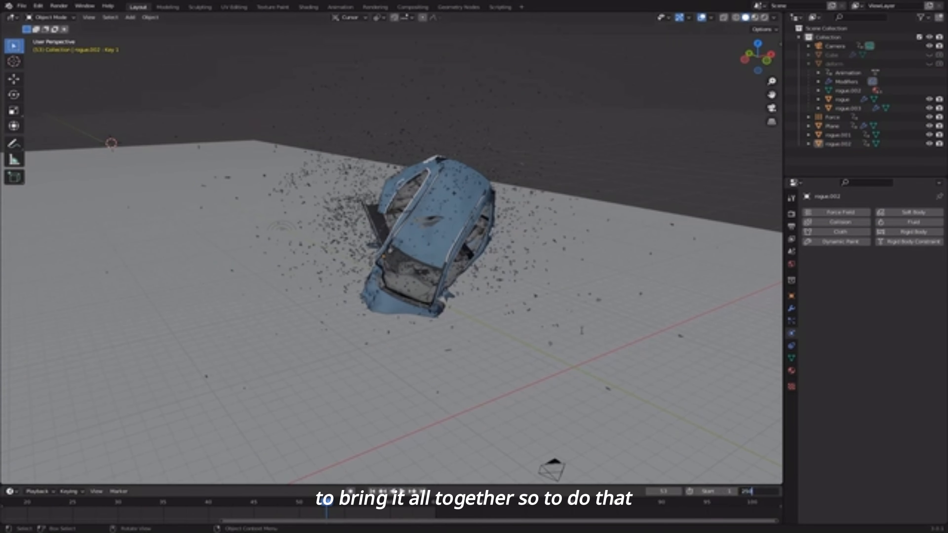
{"action": "key", "text": "Return"}
{"action": "scroll", "coordinate": [465, 255], "scroll_direction": "down", "scroll_amount": 2}
- Save, then add a cube and move it along Y over the crash path
{"action": "key", "text": "ctrl+s"}
{"action": "key", "text": "shift+a"}
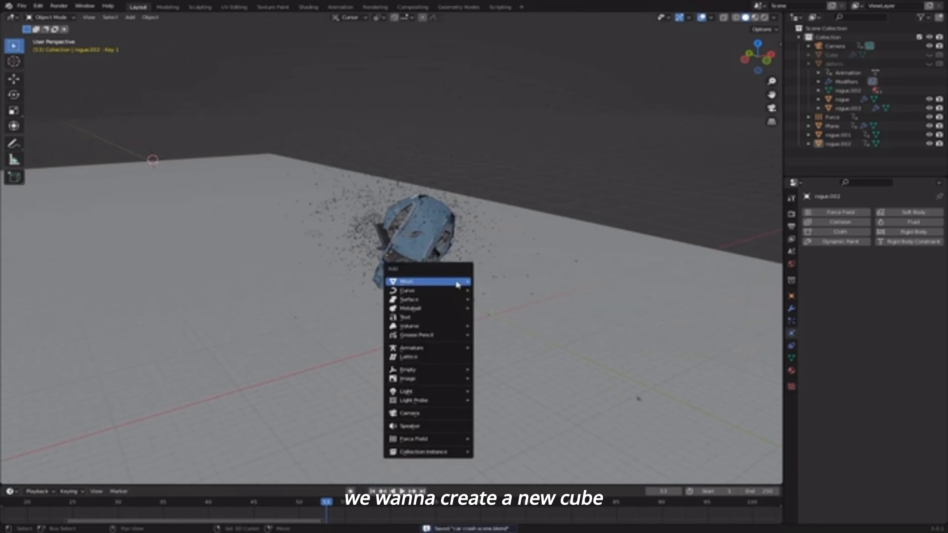
{"action": "mouse_move", "coordinate": [429, 281]}
{"action": "left_click", "coordinate": [490, 291]}
{"action": "scroll", "coordinate": [467, 290], "scroll_direction": "down", "scroll_amount": 6}
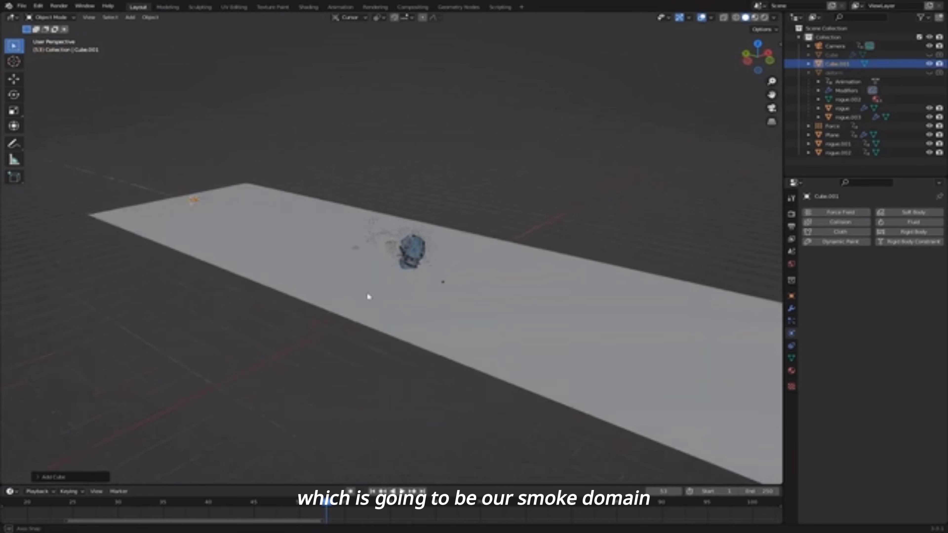
{"action": "middle_click_drag", "start_coordinate": [366, 297], "coordinate": [444, 293]}
{"action": "key", "text": "g"}
{"action": "key", "text": "y"}
{"action": "left_click", "coordinate": [518, 245]}
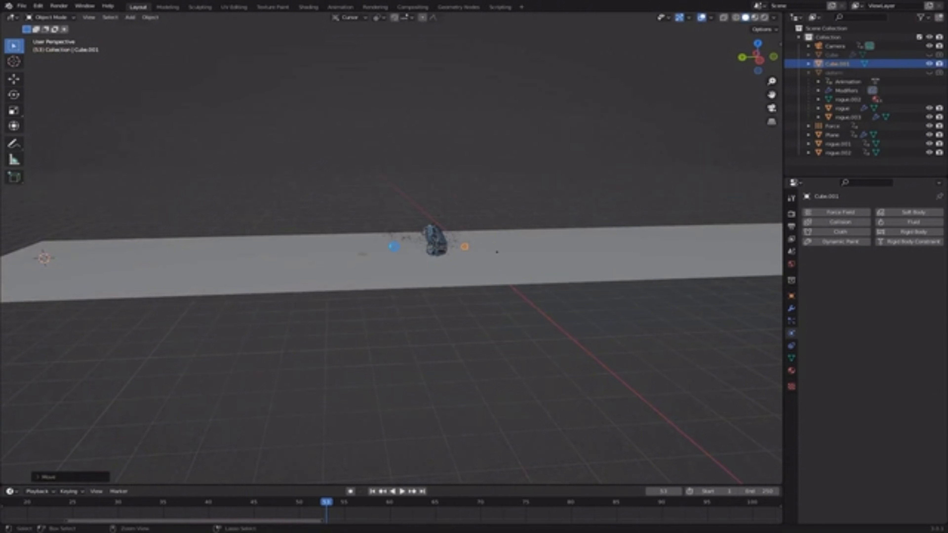
- Scale the cube to enclose the car's trajectory, checking with playback
{"action": "key", "text": "KP_1"}
{"action": "scroll", "coordinate": [414, 271], "scroll_direction": "up", "scroll_amount": 3}
{"action": "key", "text": "s"}
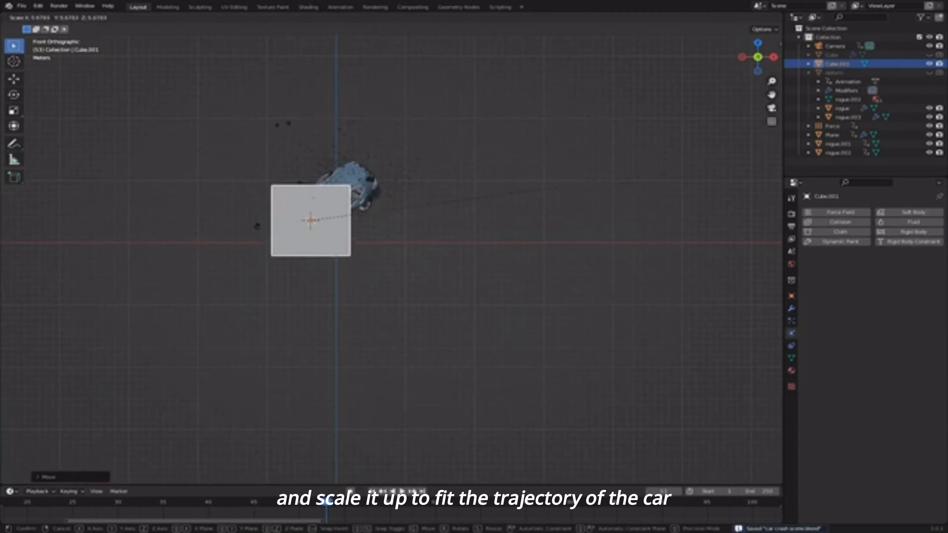
{"action": "left_click", "coordinate": [237, 196]}
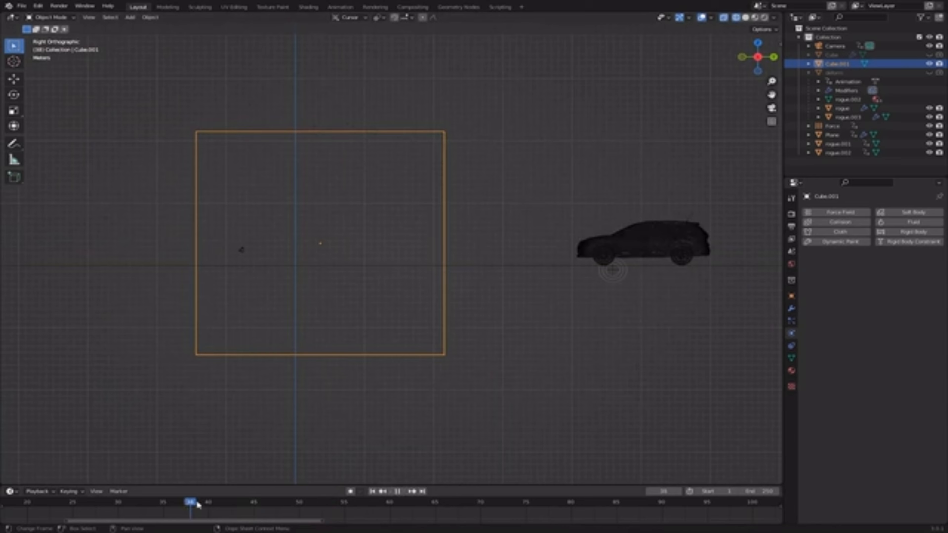
{"action": "middle_click_drag", "start_coordinate": [336, 284], "coordinate": [375, 316]}
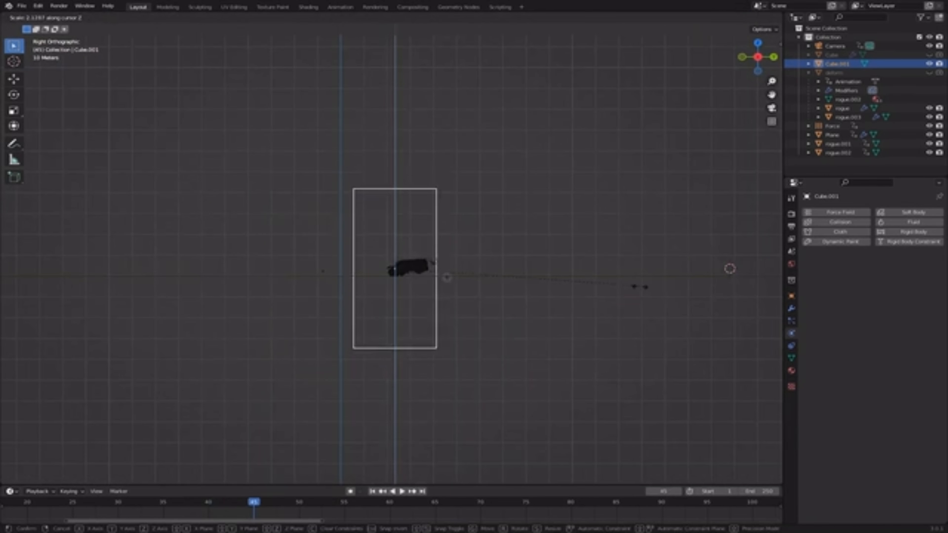
{"action": "key", "text": "KP_3"}
{"action": "key", "text": "space"}
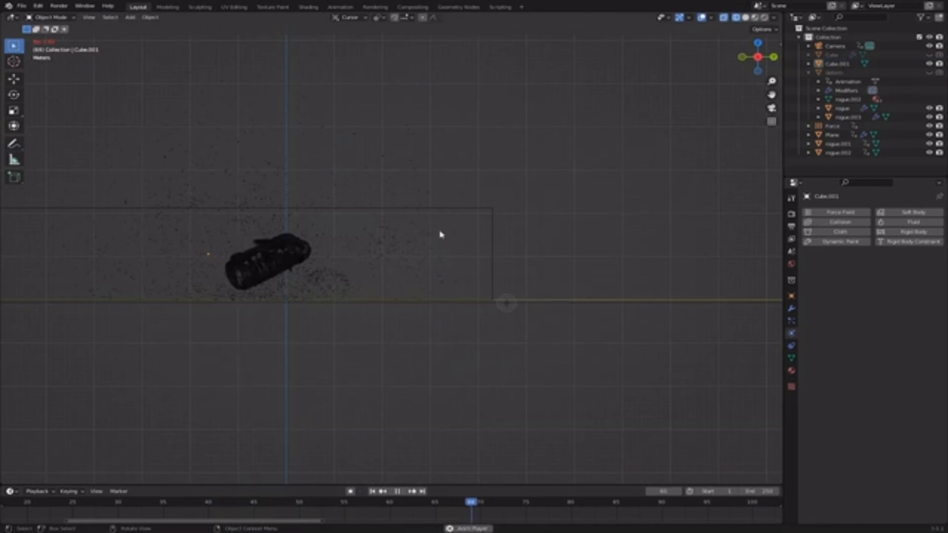
{"action": "scroll", "coordinate": [393, 250], "scroll_direction": "up", "scroll_amount": 3}
{"action": "key", "text": "space"}
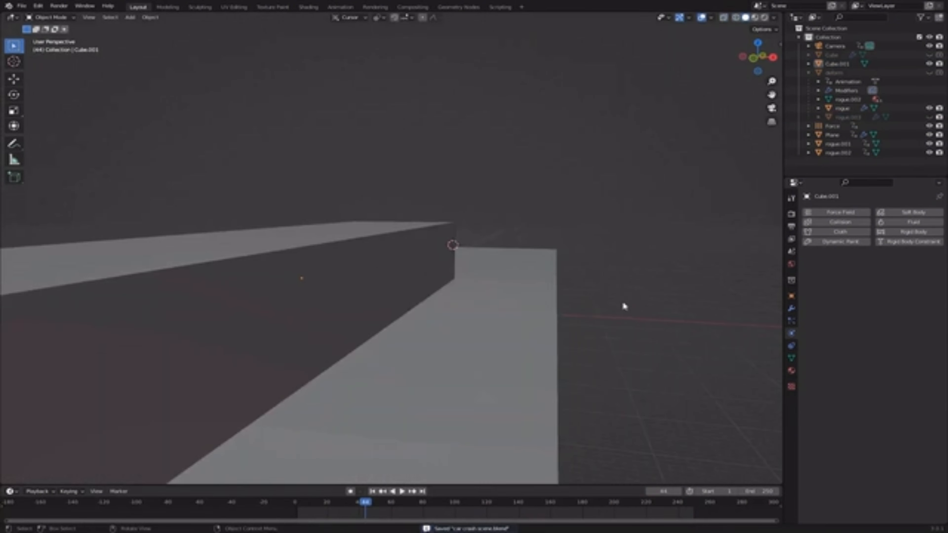
- Make the box a Fluid Domain with domain type Gas
{"action": "left_click", "coordinate": [383, 264]}
{"action": "key", "text": "KP_Decimal"}
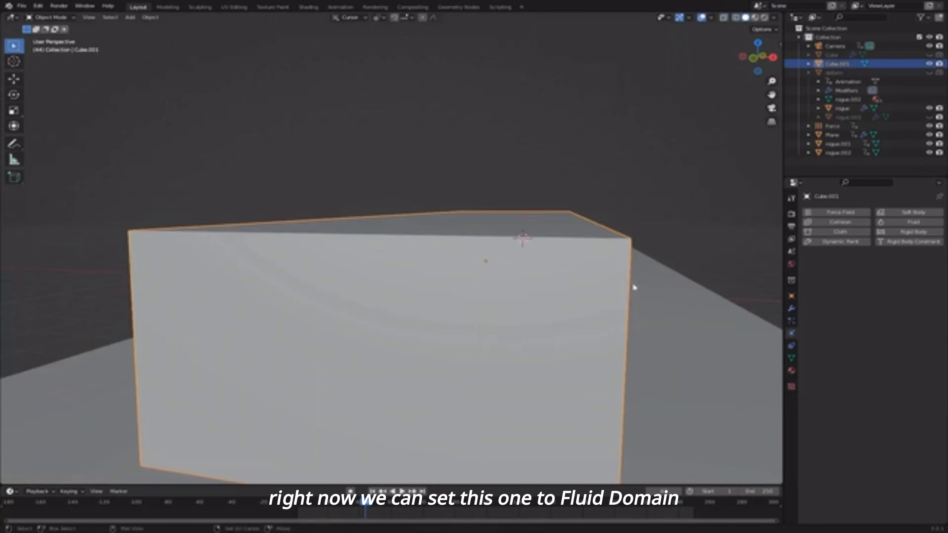
{"action": "left_click", "coordinate": [928, 226]}
{"action": "left_click", "coordinate": [873, 270]}
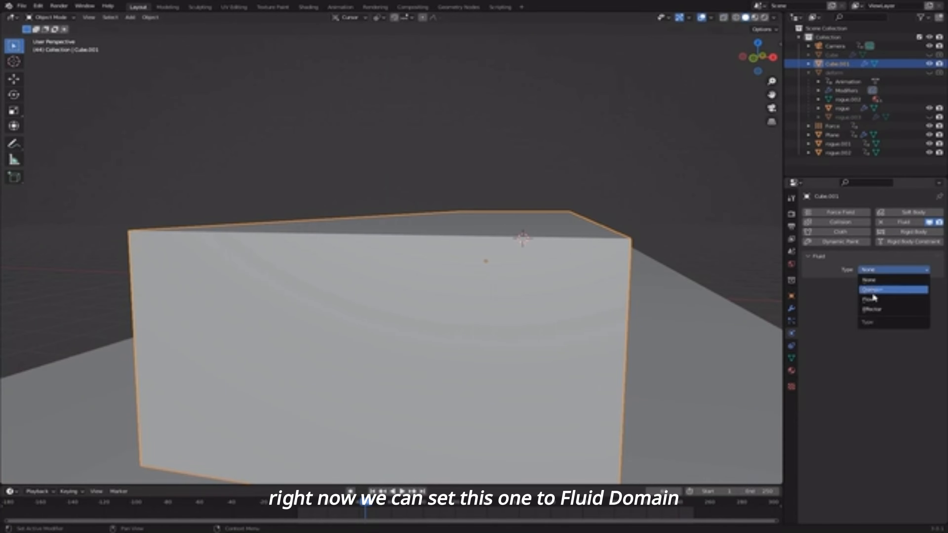
{"action": "left_click", "coordinate": [878, 299]}
{"action": "left_click", "coordinate": [879, 297]}
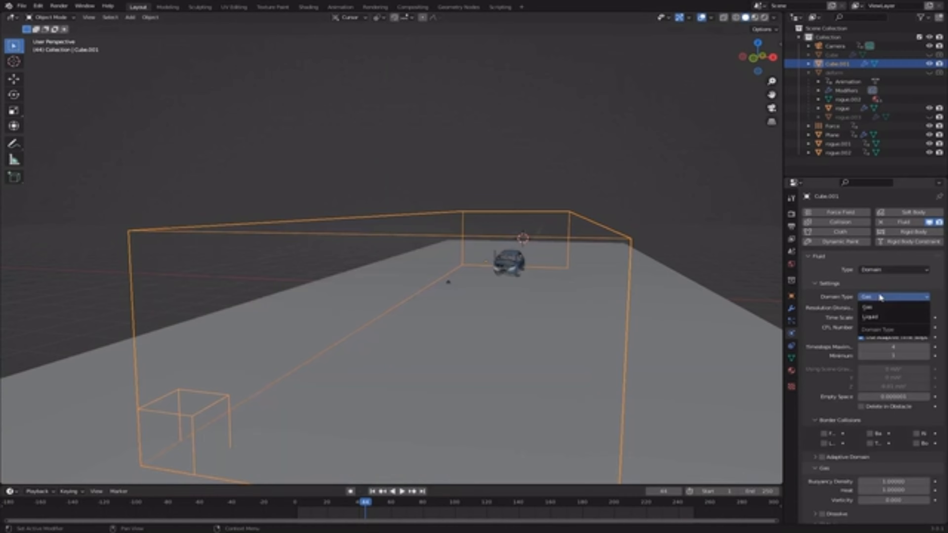
{"action": "left_click", "coordinate": [874, 306]}
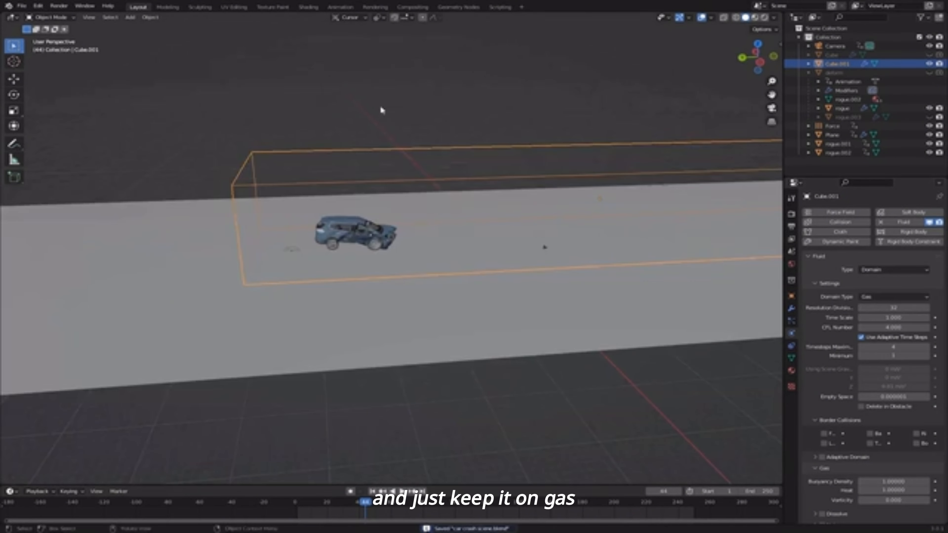
{"action": "middle_click_drag", "start_coordinate": [383, 110], "coordinate": [489, 252]}
- Add a UV sphere at the car's front and flatten it into a small disc
{"action": "scroll", "coordinate": [435, 268], "scroll_direction": "up", "scroll_amount": 3}
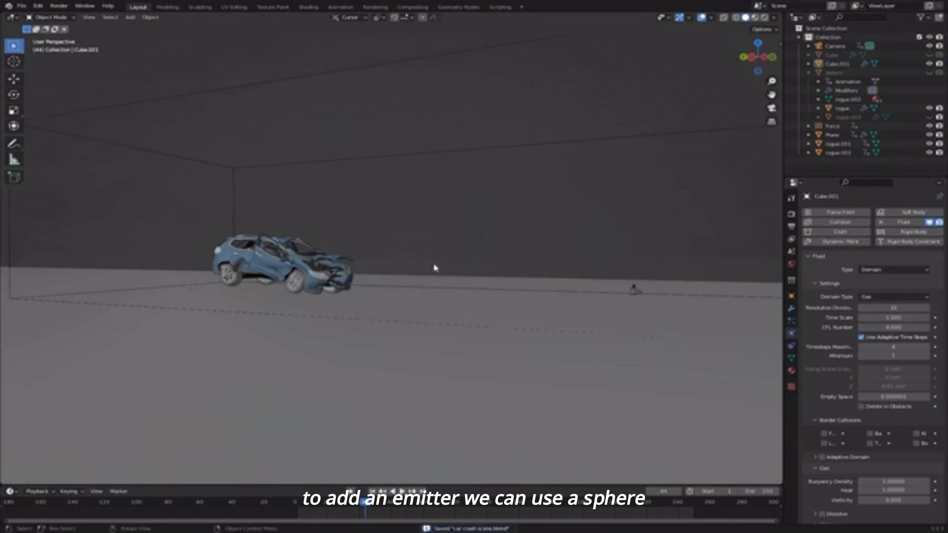
{"action": "key", "text": "shift+a"}
{"action": "mouse_move", "coordinate": [435, 268]}
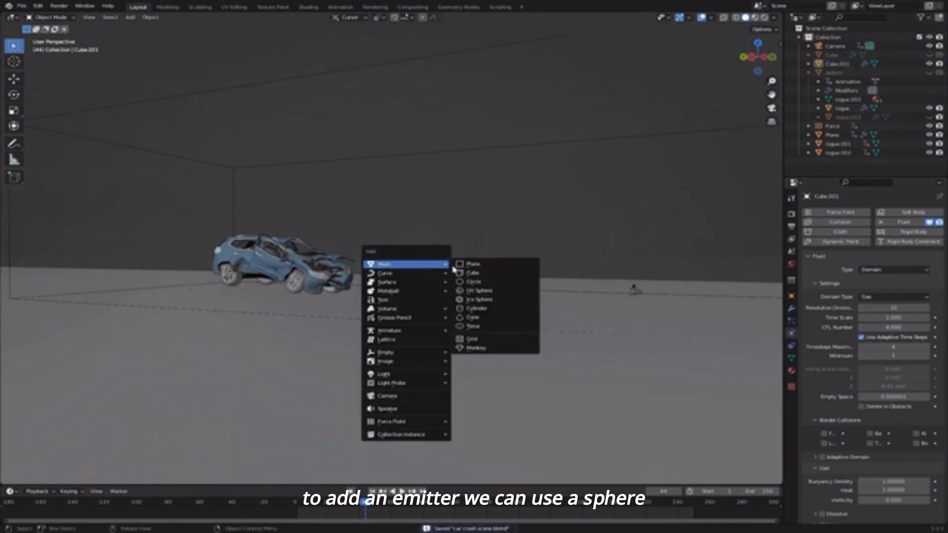
{"action": "left_click", "coordinate": [477, 291]}
{"action": "key", "text": "g"}
{"action": "left_click", "coordinate": [394, 260]}
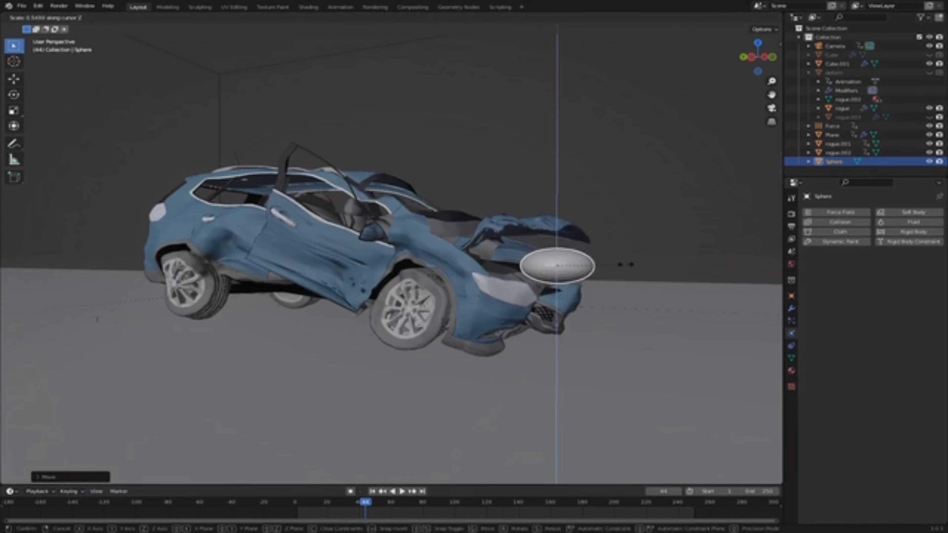
{"action": "key", "text": "s"}
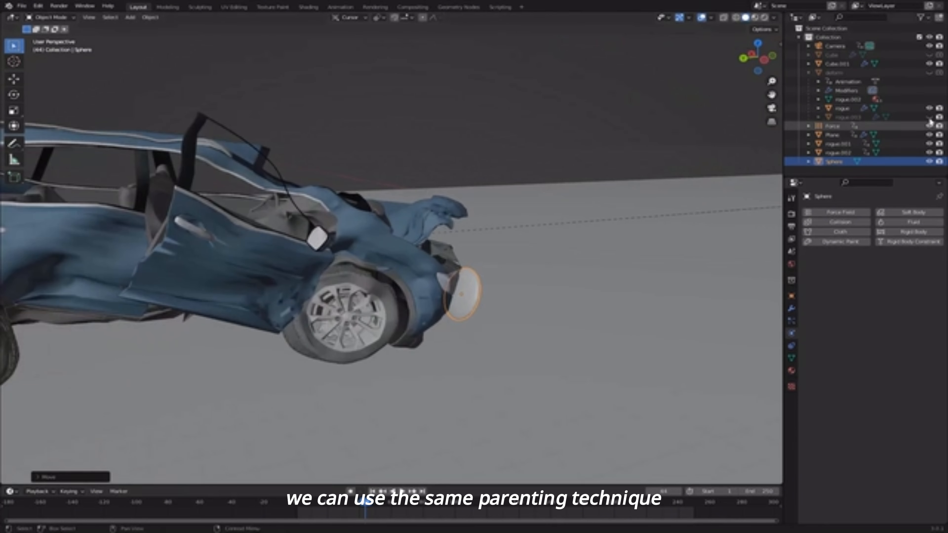
- Parent the sphere to the deform mesh and jump to frame 40
{"action": "left_click", "coordinate": [929, 109]}
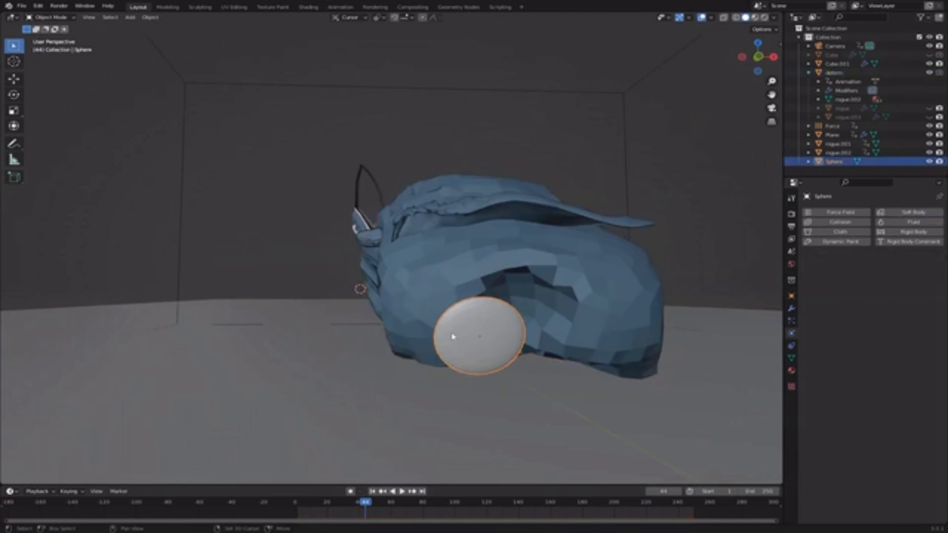
{"action": "key", "text": "ctrl+p"}
{"action": "left_click", "coordinate": [438, 281]}
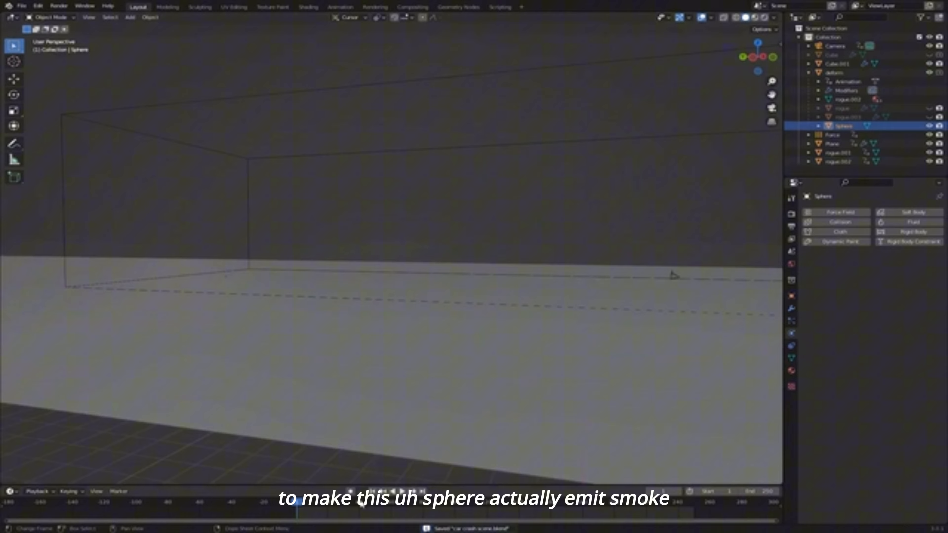
{"action": "left_click", "coordinate": [361, 502]}
{"action": "middle_click_drag", "start_coordinate": [405, 284], "coordinate": [489, 293], "text": "shift"}
- Make the sphere a Fluid Flow with Inflow behavior
{"action": "left_click", "coordinate": [895, 223]}
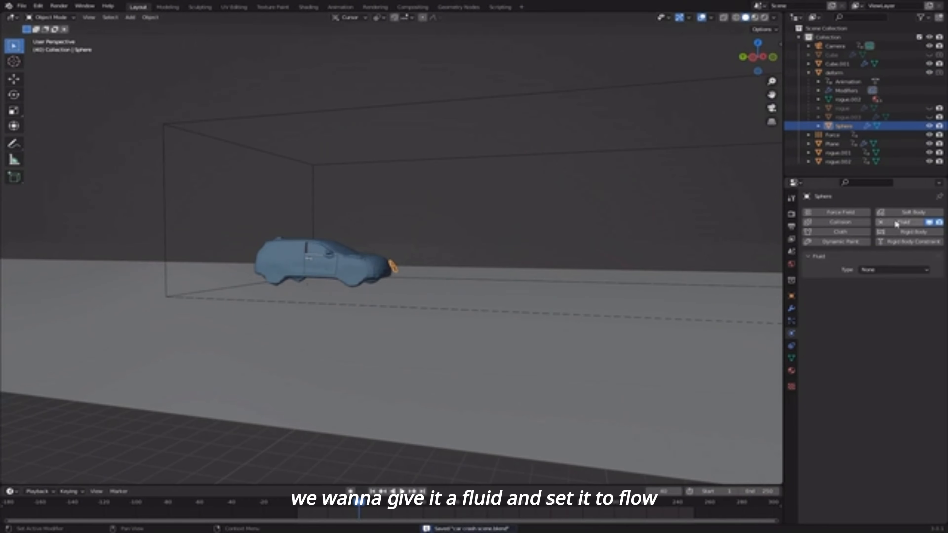
{"action": "left_click", "coordinate": [880, 269]}
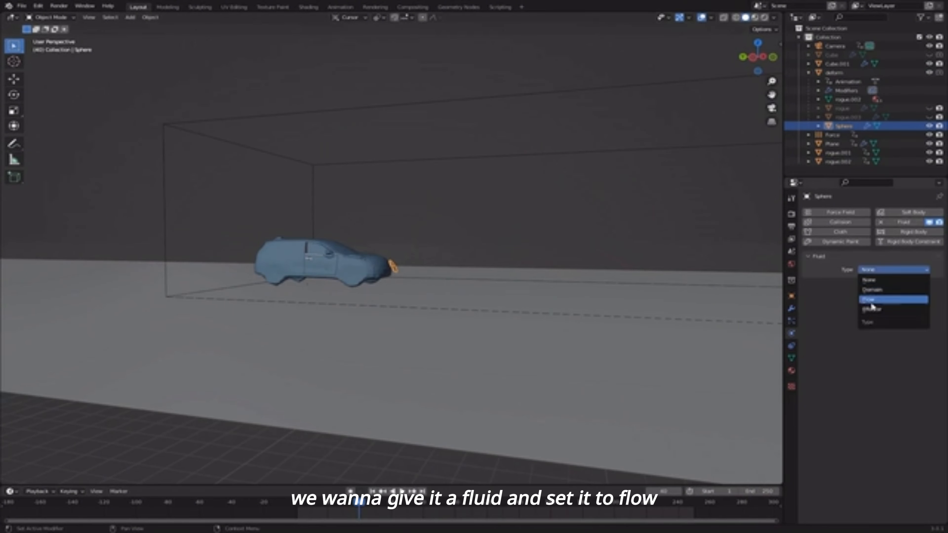
{"action": "left_click", "coordinate": [883, 300]}
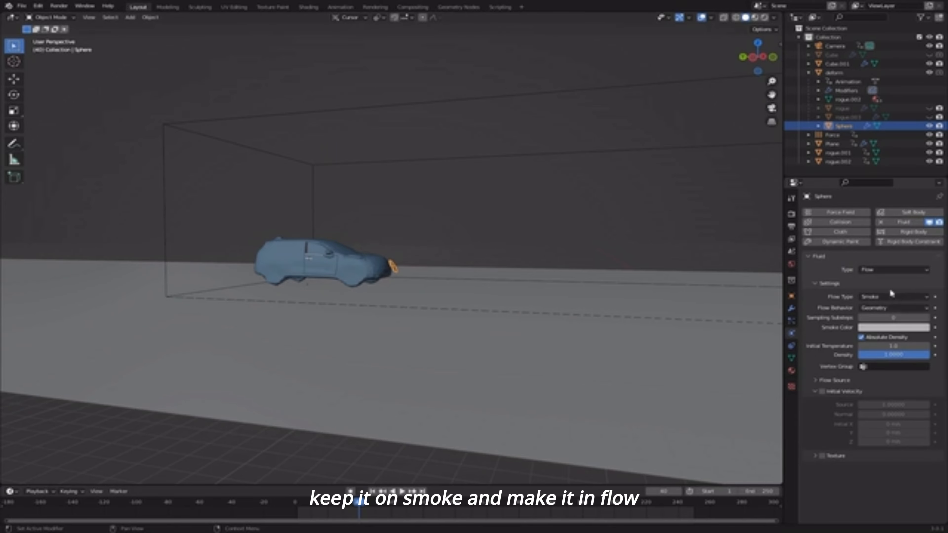
{"action": "left_click", "coordinate": [879, 308]}
{"action": "left_click", "coordinate": [880, 321]}
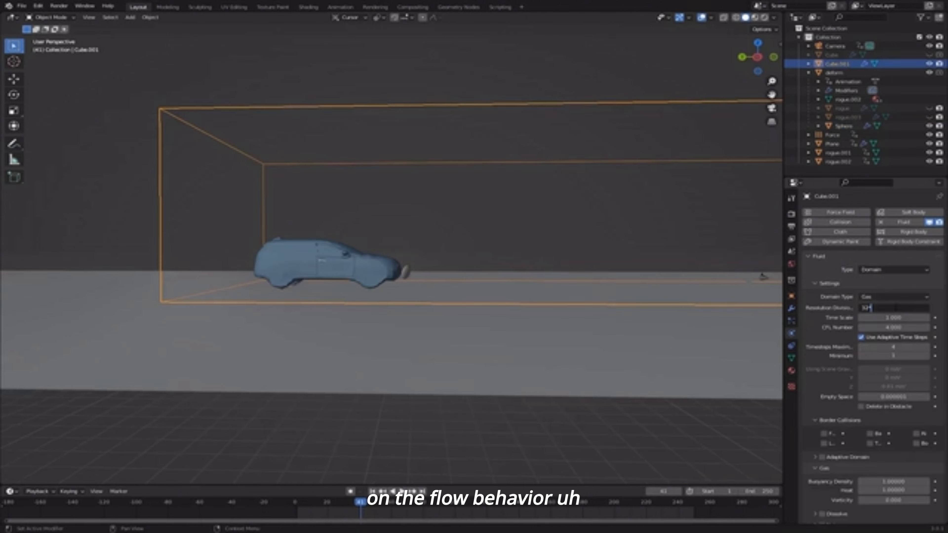
- Set domain resolution to 64, preview the smoke, then raise it to 200 and save
{"action": "key", "text": "Return"}
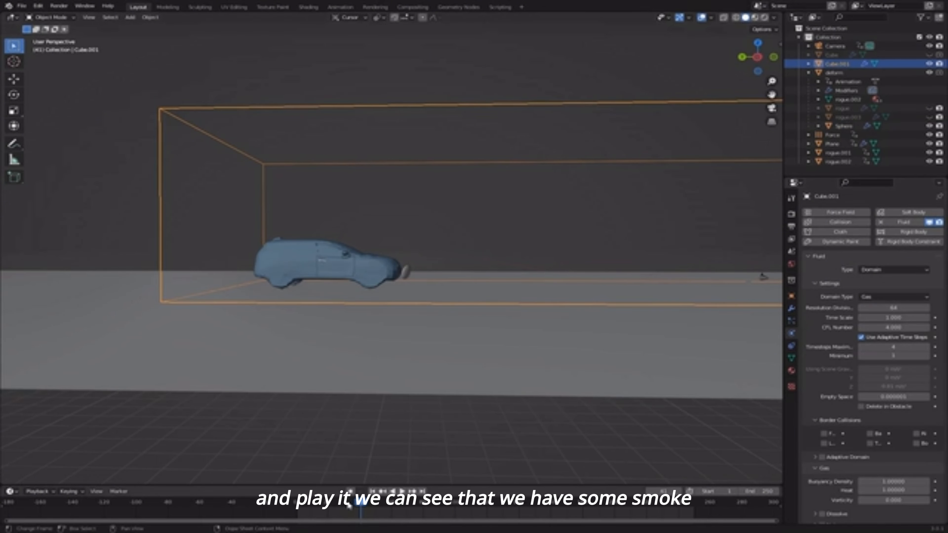
{"action": "left_click", "coordinate": [347, 502]}
{"action": "key", "text": "space"}
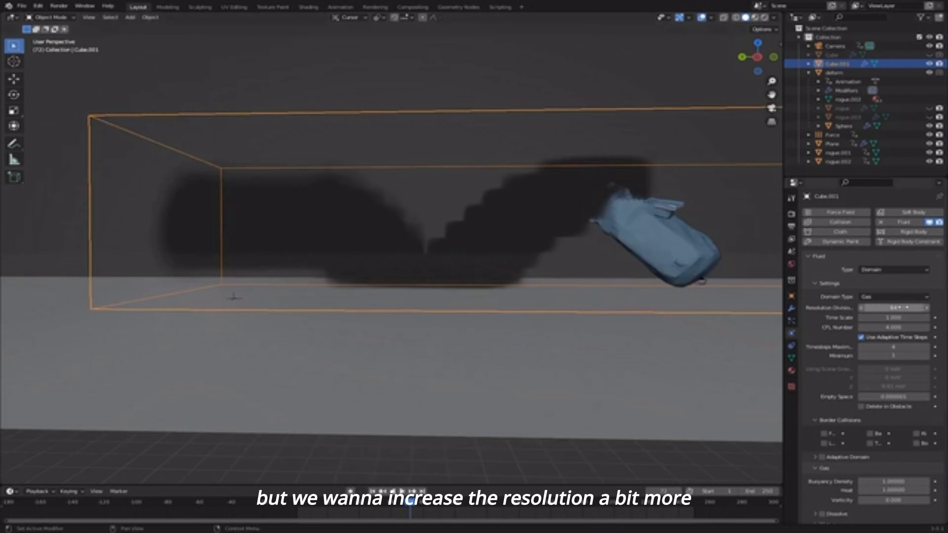
{"action": "left_click", "coordinate": [904, 308]}
{"action": "type", "text": "2"}
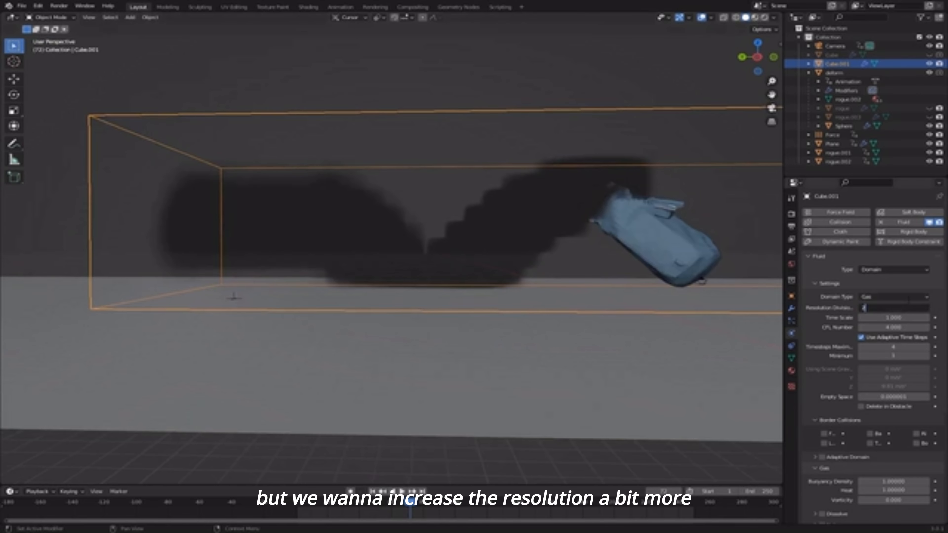
{"action": "type", "text": "00"}
{"action": "key", "text": "Return"}
{"action": "key", "text": "ctrl+s"}
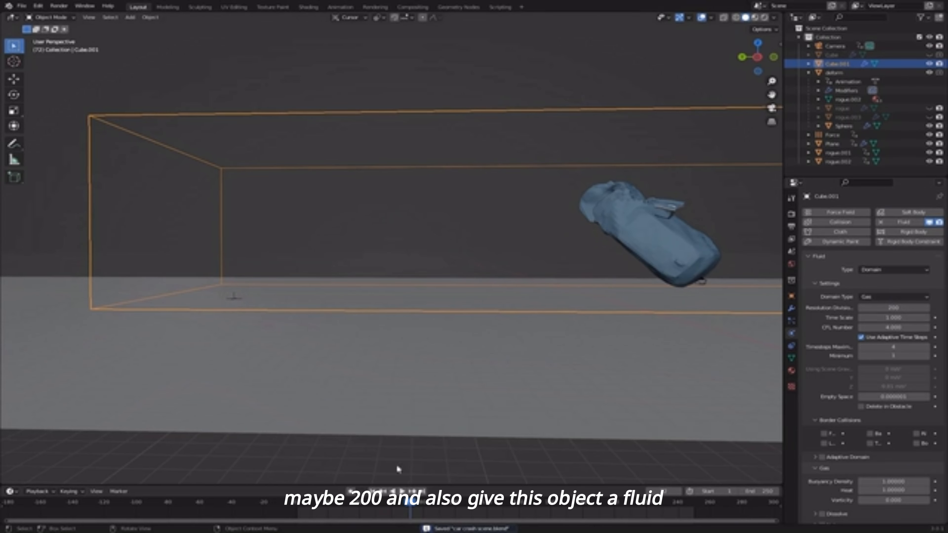
- Make the deform car a Fluid Effector of type Collision
{"action": "left_click", "coordinate": [648, 226]}
{"action": "middle_click_drag", "start_coordinate": [647, 231], "coordinate": [497, 263], "text": "shift"}
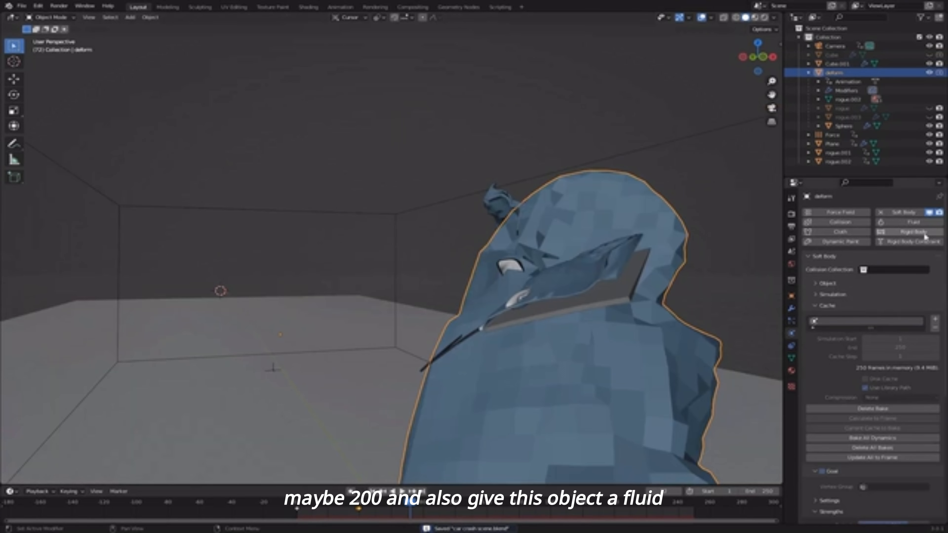
{"action": "left_click", "coordinate": [909, 223]}
{"action": "left_click", "coordinate": [877, 270]}
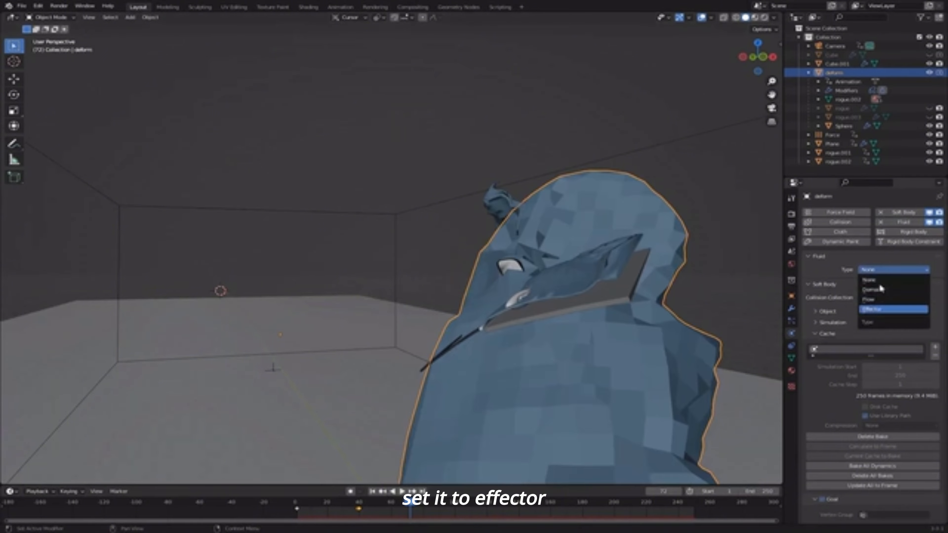
{"action": "left_click", "coordinate": [875, 309]}
{"action": "left_click", "coordinate": [881, 296]}
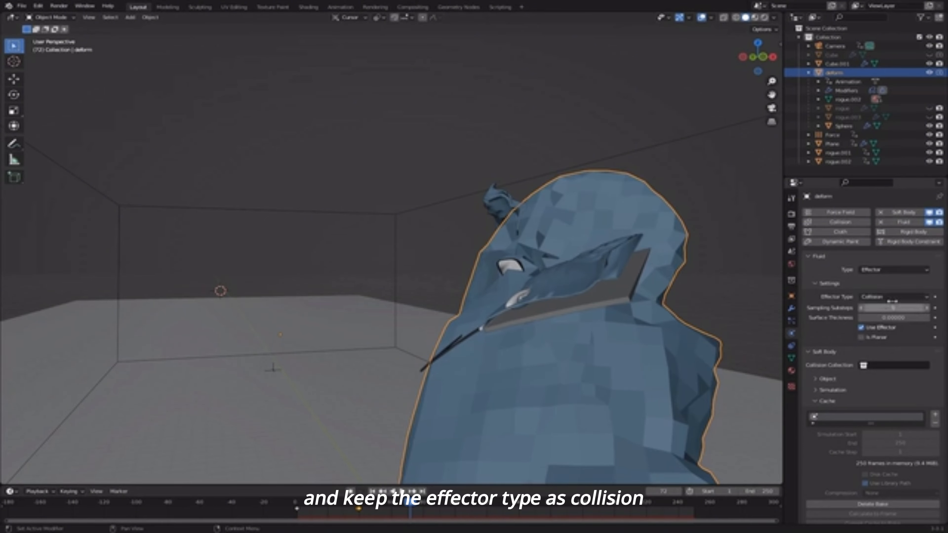
- Save and play the animation from the first frame to watch the smoke
{"action": "key", "text": "ctrl+s"}
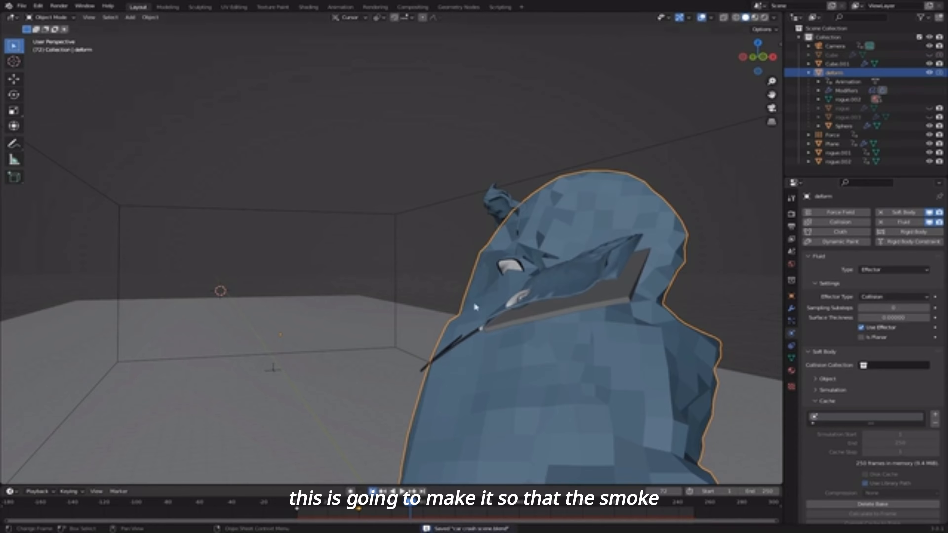
{"action": "key", "text": "shift+Left"}
{"action": "key", "text": "space"}
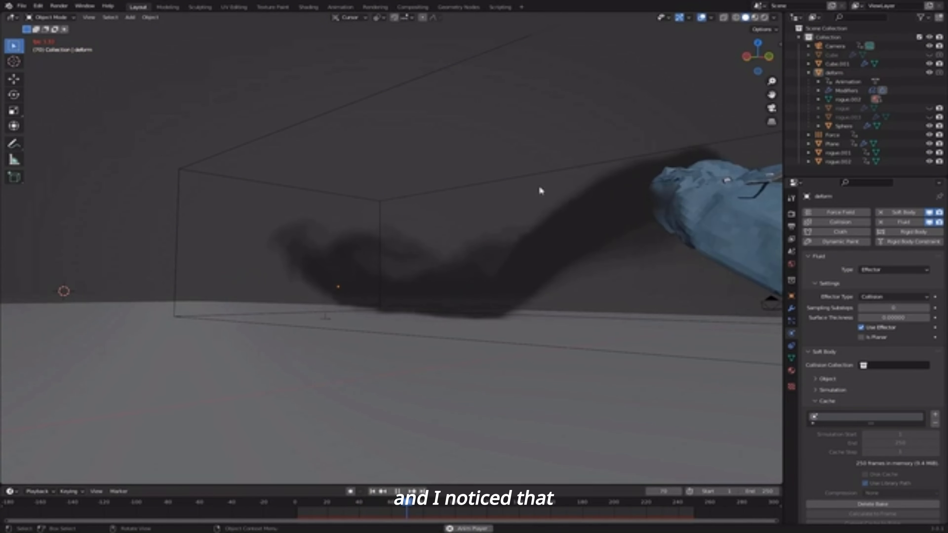
{"action": "key", "text": "space"}
- Give smoke domain Cube.001 a resolution of 256 divisions and save the scene
{"action": "left_click", "coordinate": [550, 169]}
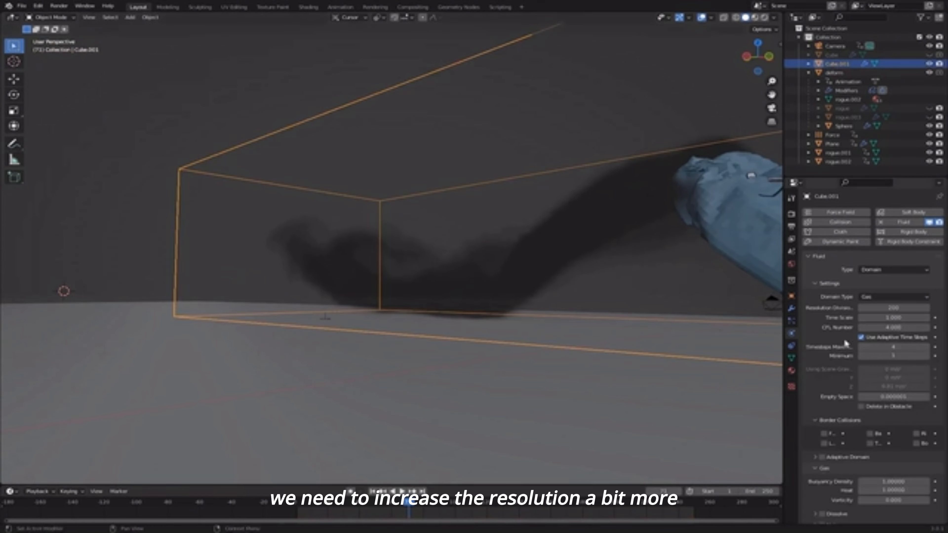
{"action": "double_click", "coordinate": [870, 308]}
{"action": "type", "text": "256"}
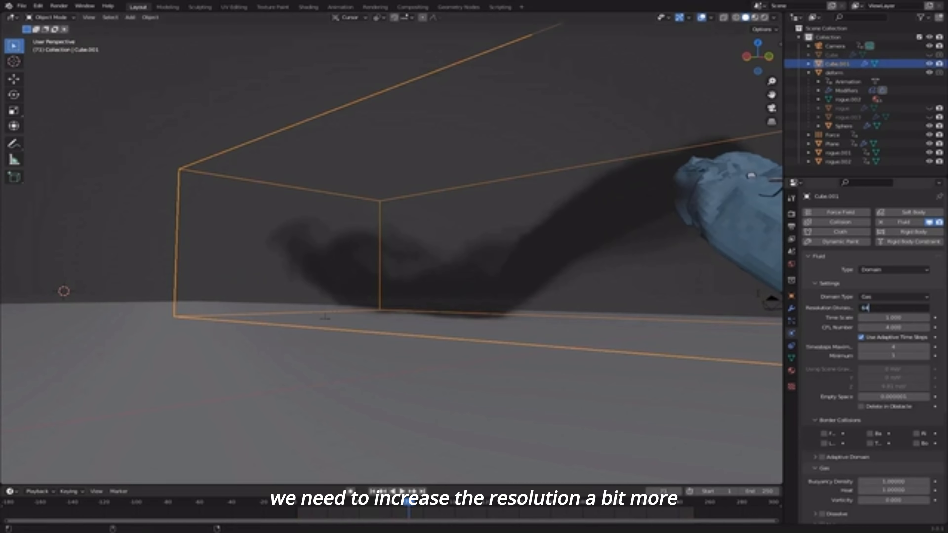
{"action": "key", "text": "Return"}
{"action": "key", "text": "ctrl+s"}
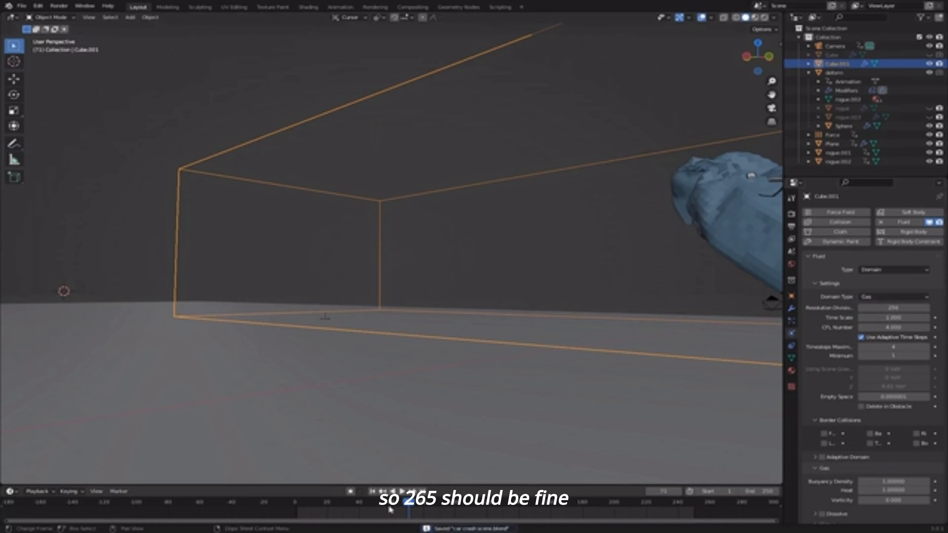
- Set a resumable Modular cache starting at frame 43, then bake the smoke data
{"action": "scroll", "coordinate": [869, 336], "scroll_direction": "down", "scroll_amount": 5}
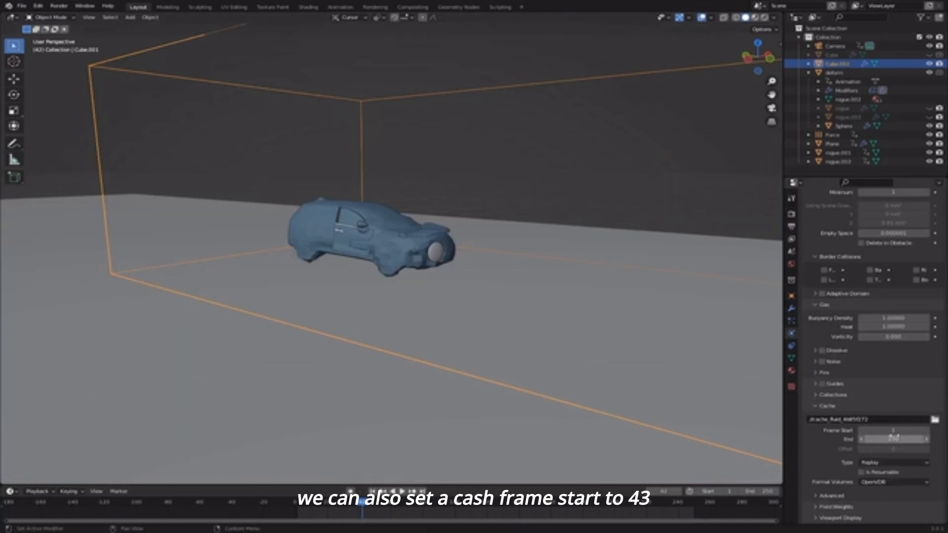
{"action": "key", "text": "Right"}
{"action": "double_click", "coordinate": [894, 430]}
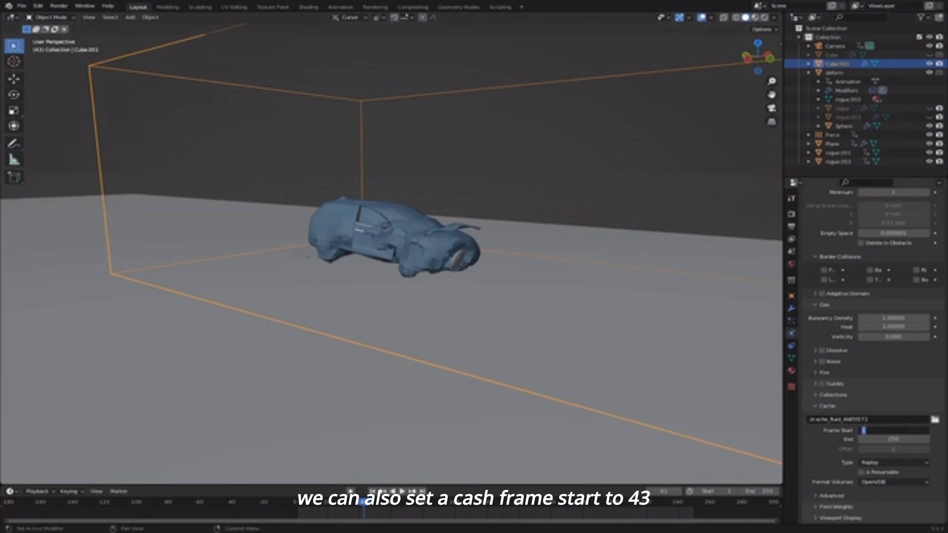
{"action": "type", "text": "43"}
{"action": "key", "text": "Return"}
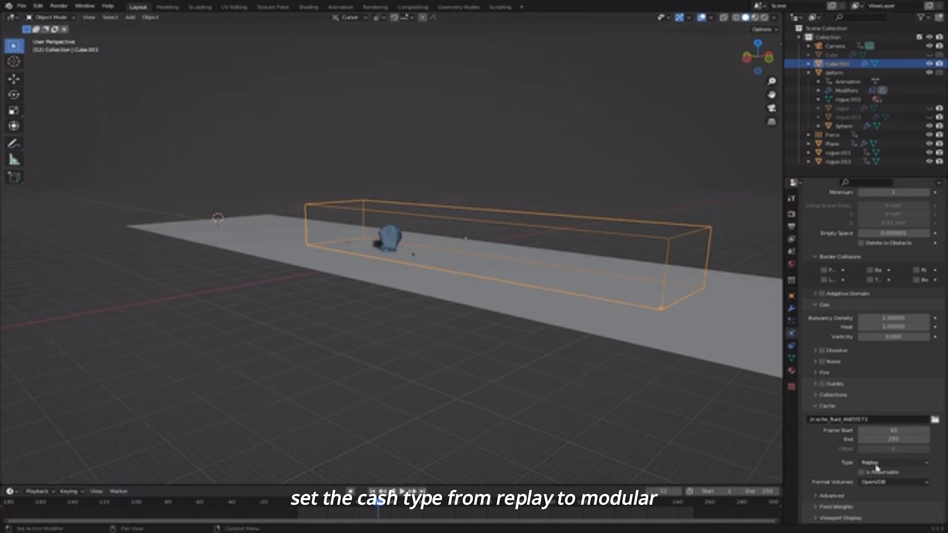
{"action": "left_click", "coordinate": [877, 463]}
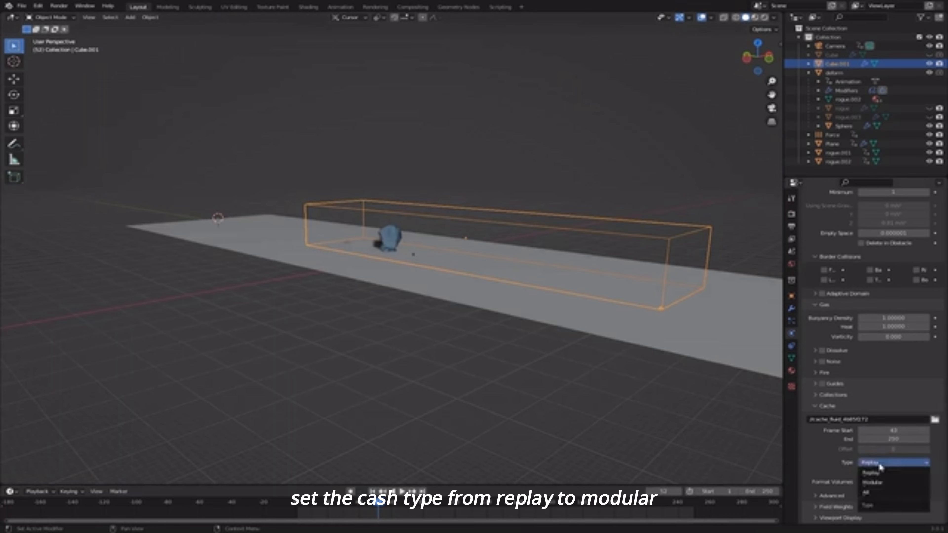
{"action": "left_click", "coordinate": [892, 482]}
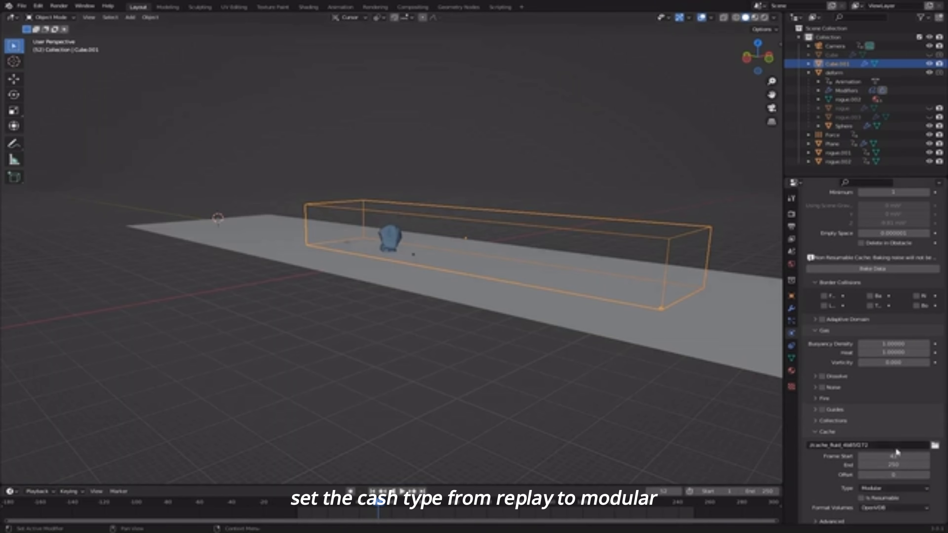
{"action": "left_click", "coordinate": [860, 498]}
{"action": "scroll", "coordinate": [895, 360], "scroll_direction": "up", "scroll_amount": 6}
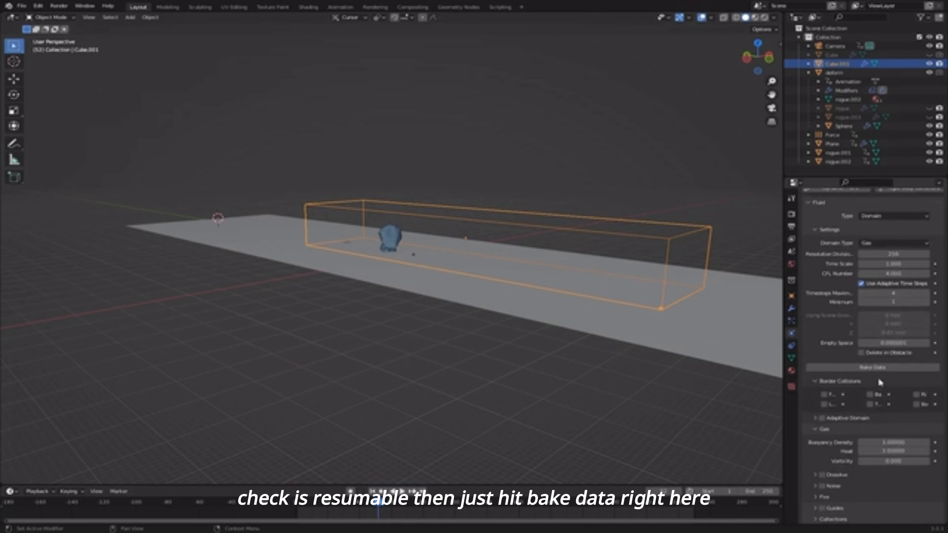
{"action": "left_click", "coordinate": [862, 367]}
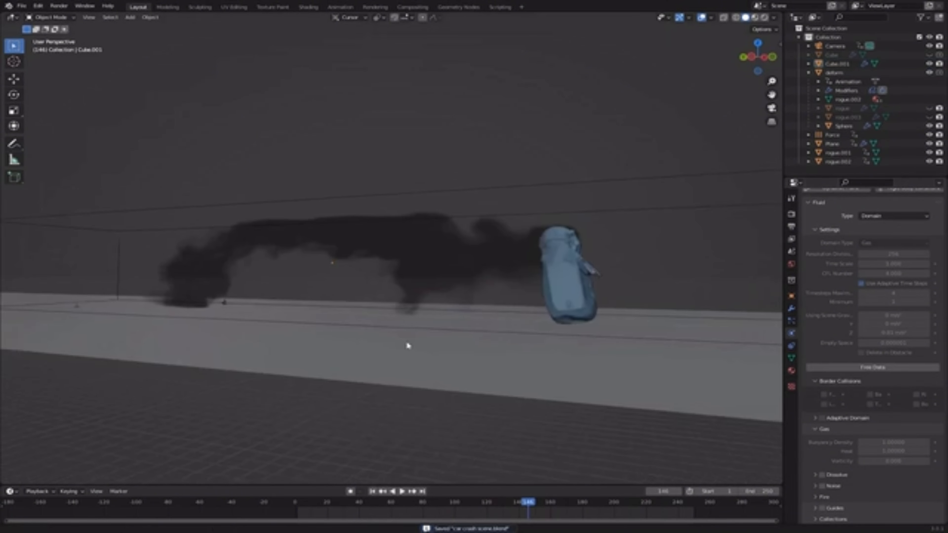
- Enable Noise in the domain's Fluid settings and bake the smoke noise detail
{"action": "scroll", "coordinate": [863, 473], "scroll_direction": "down", "scroll_amount": 3}
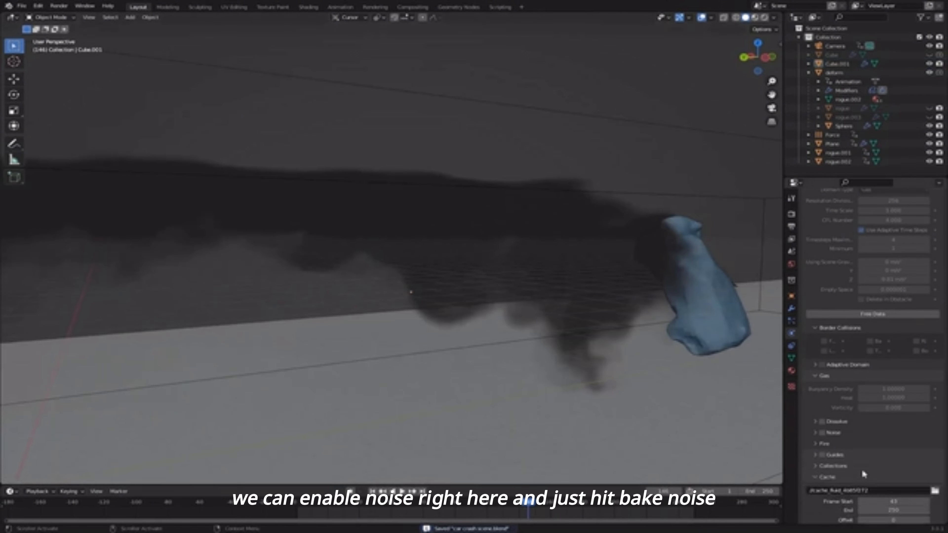
{"action": "left_click", "coordinate": [822, 433]}
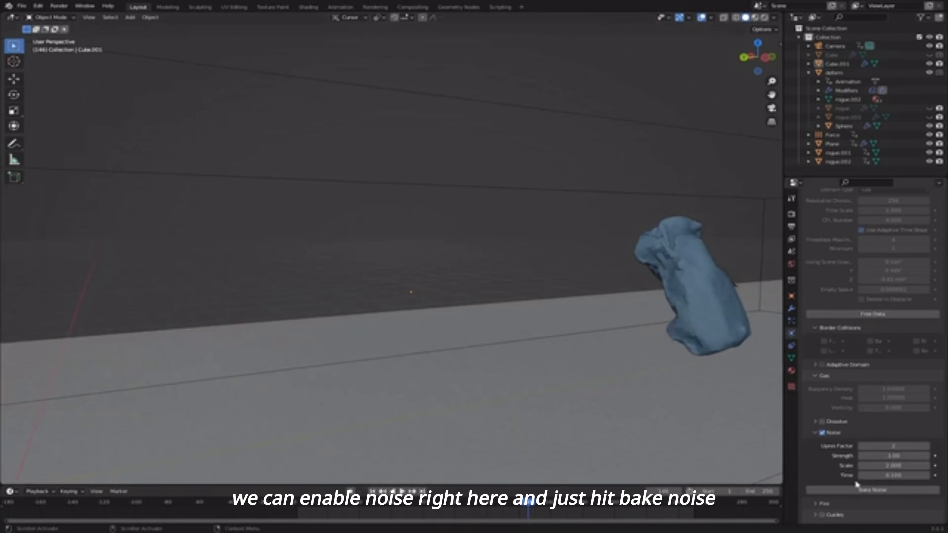
{"action": "left_click", "coordinate": [871, 490]}
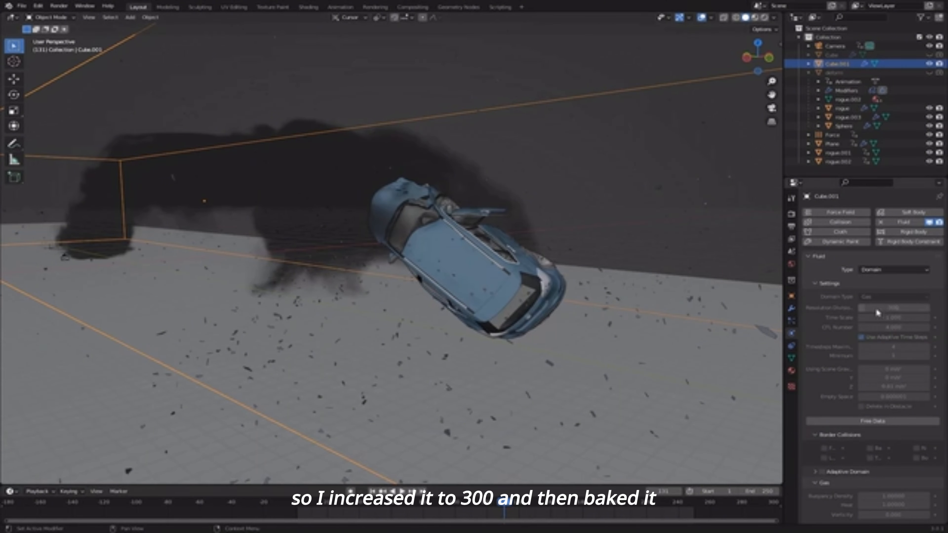
{"action": "scroll", "coordinate": [891, 306], "scroll_direction": "down", "scroll_amount": 6}
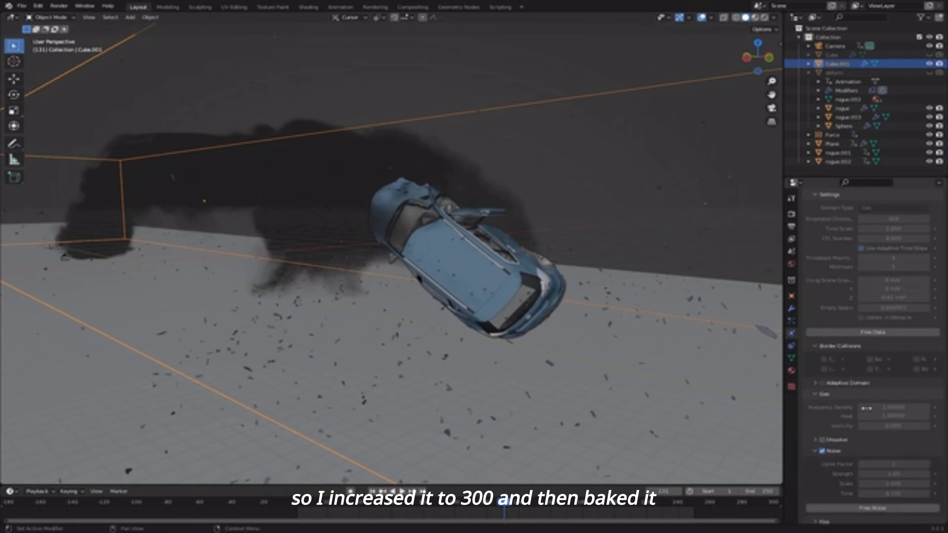
{"action": "scroll", "coordinate": [838, 401], "scroll_direction": "down", "scroll_amount": 3}
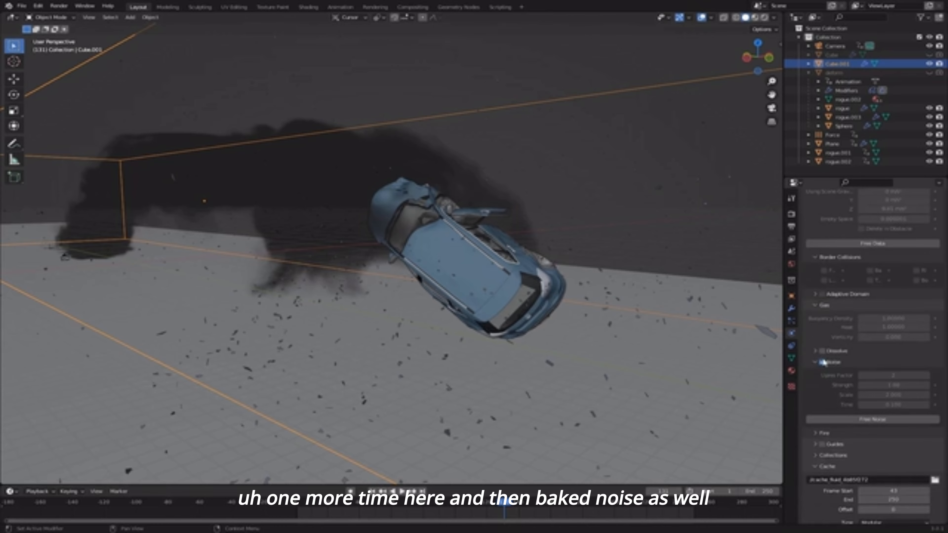
{"action": "key", "text": "ctrl+s"}
{"action": "middle_click_drag", "start_coordinate": [394, 298], "coordinate": [377, 241]}
{"action": "middle_click_drag", "start_coordinate": [462, 256], "coordinate": [484, 260]}
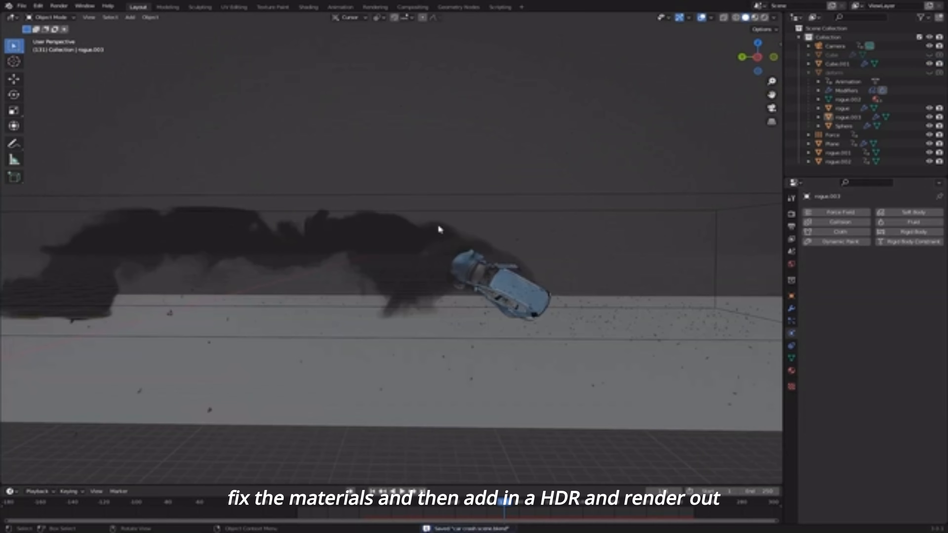
{"action": "middle_click_drag", "start_coordinate": [440, 228], "coordinate": [405, 200]}
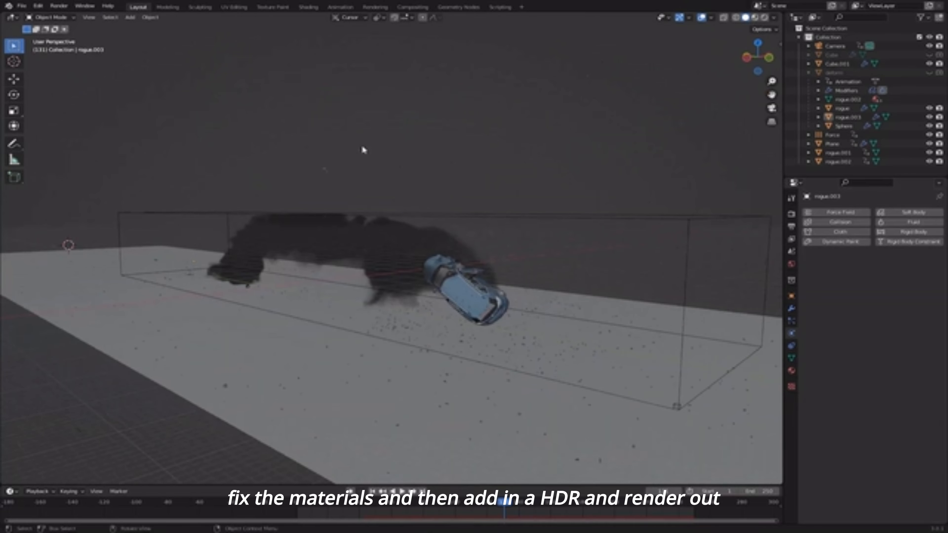
{"action": "middle_click_drag", "start_coordinate": [471, 339], "coordinate": [433, 312]}
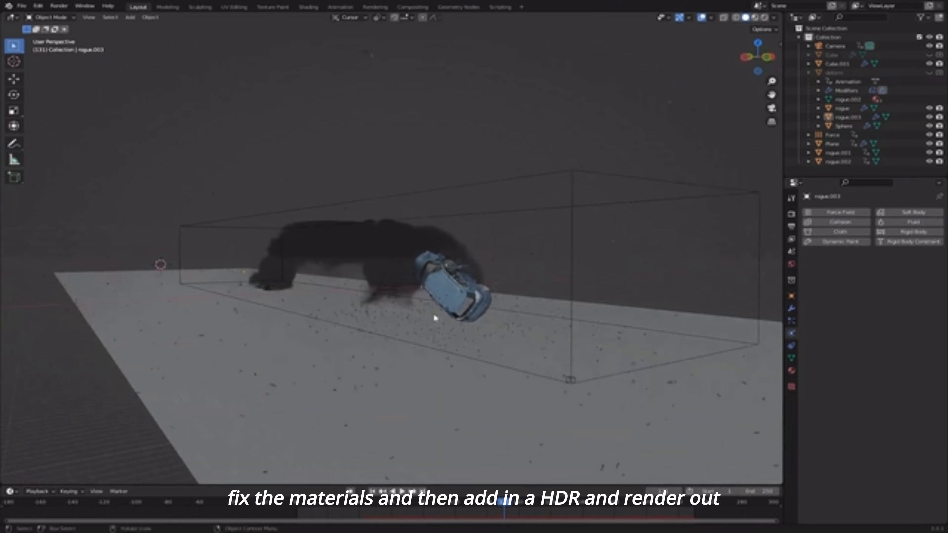